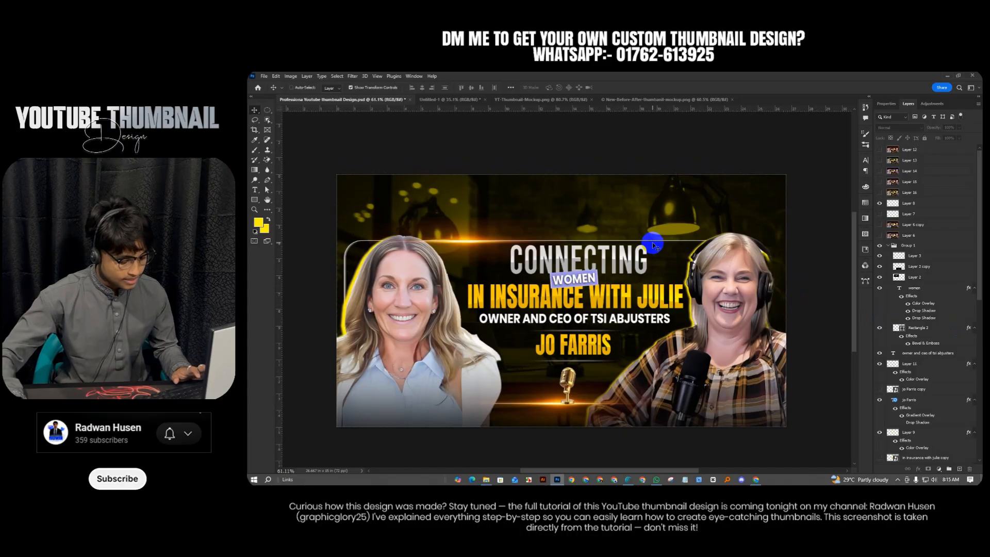
Create a blank Web Large 1920 x 1080 document with Artboards turned off
key("ctrl+n")
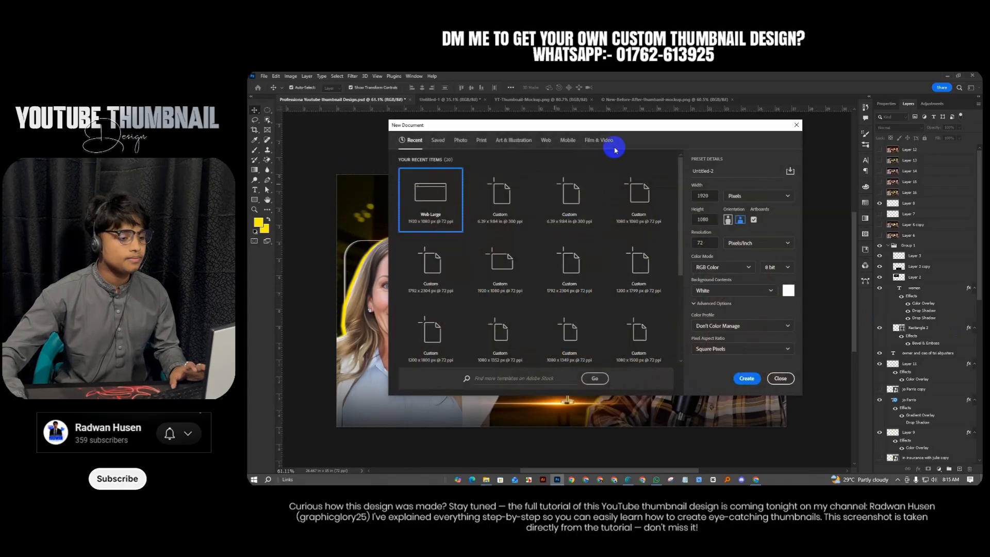
left_click_drag(633, 130, 636, 120)
left_click(547, 130)
left_click(503, 198)
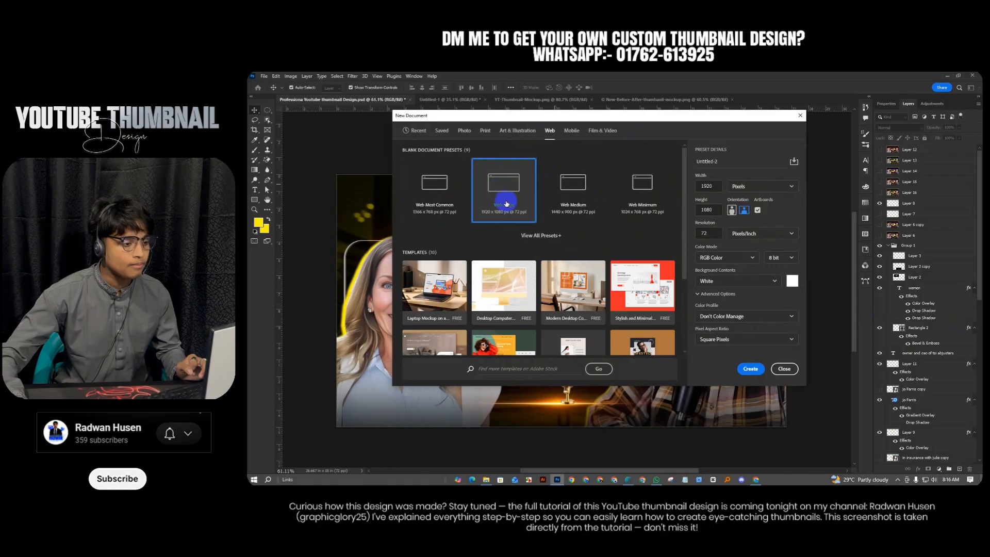
left_click(757, 211)
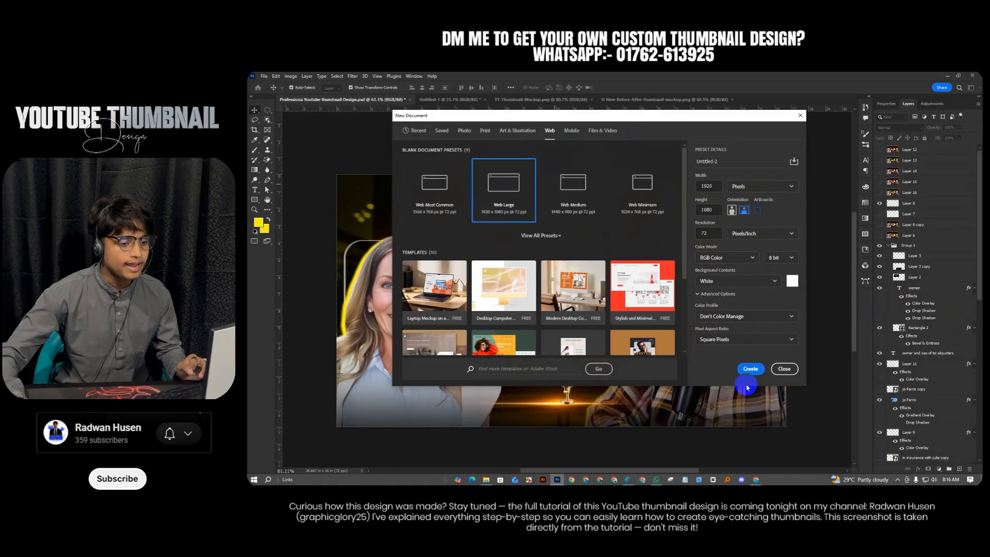
left_click(750, 369)
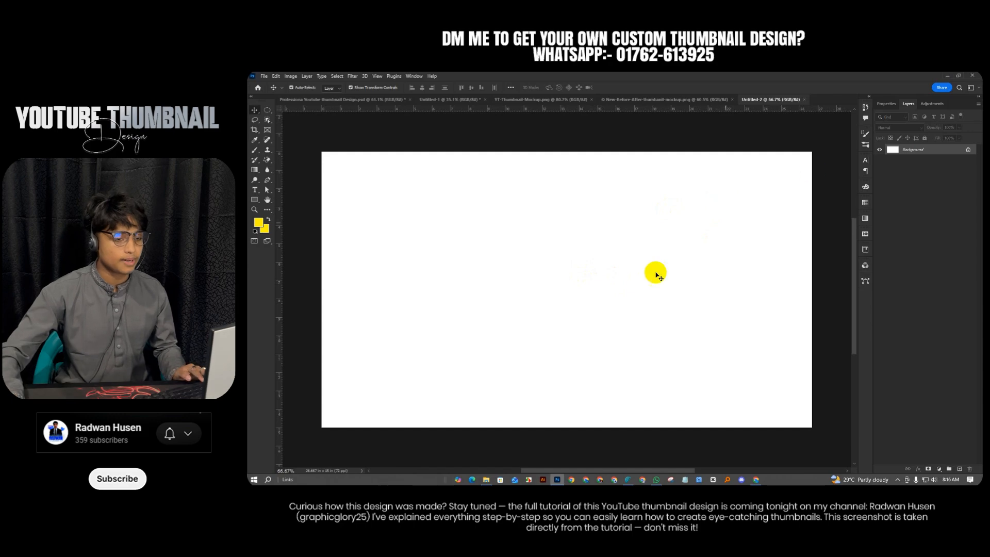
Switch from the mockup tab to Untitled-1, showing the headline and guests artboards
left_click(640, 99)
left_click(449, 100)
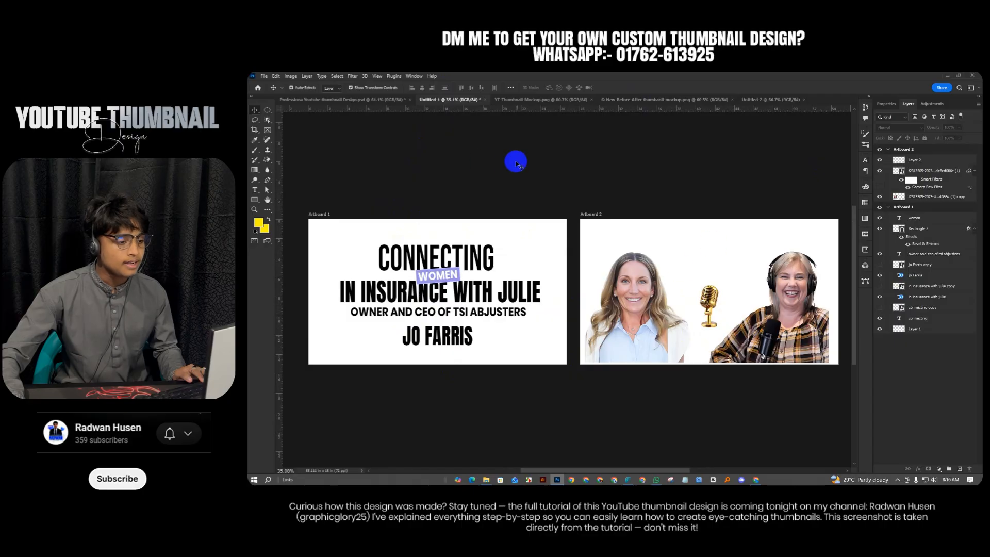
Preview Layer-1.png from the Downloads folder, close it, and open Chrome
left_click(486, 477)
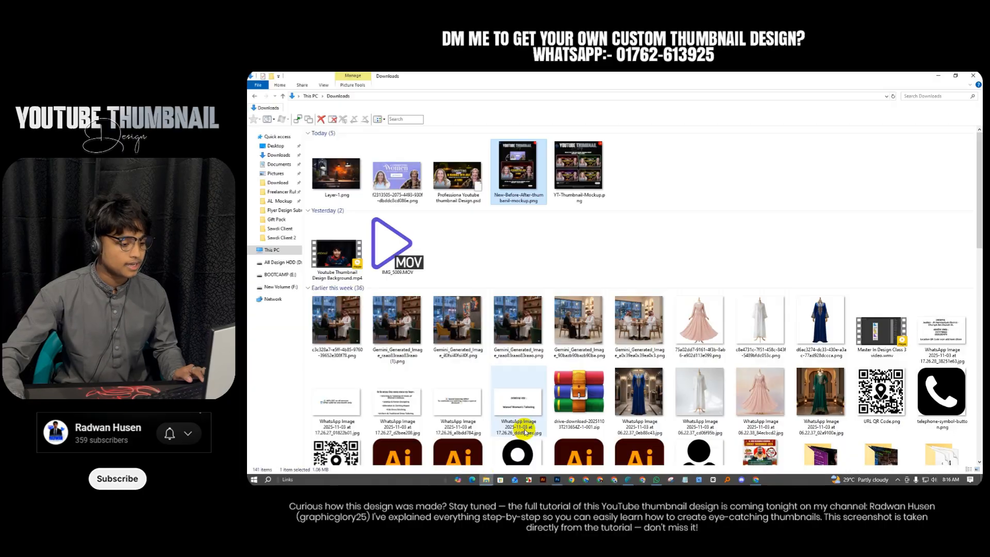
key("Return")
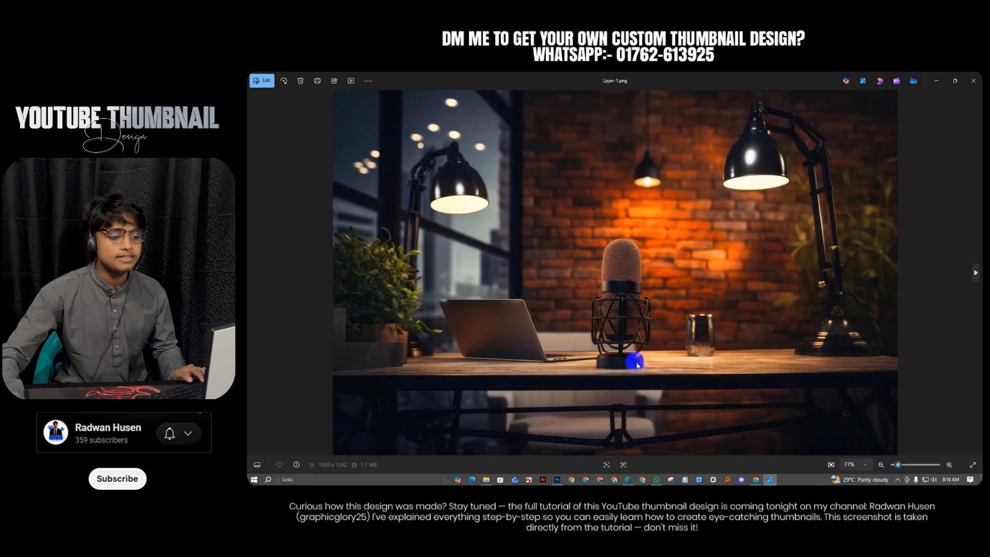
left_click(973, 80)
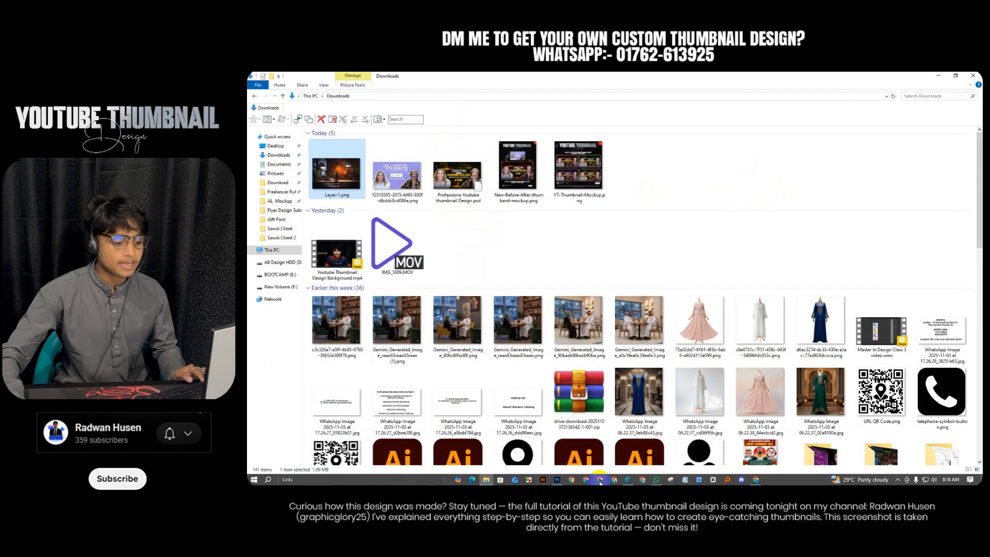
left_click(600, 479)
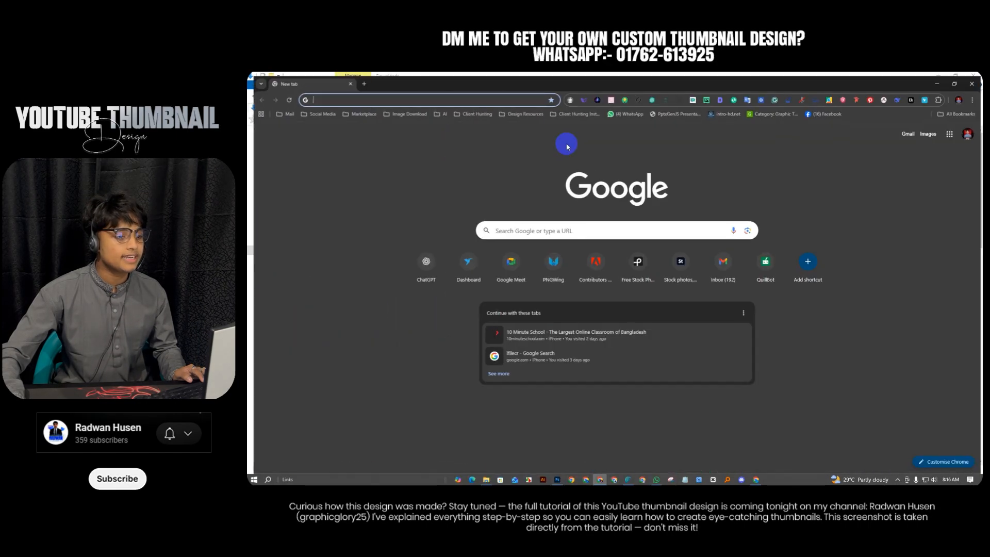
Go to Pinterest from the Social Media bookmarks folder
left_click(358, 109)
mouse_move(316, 109)
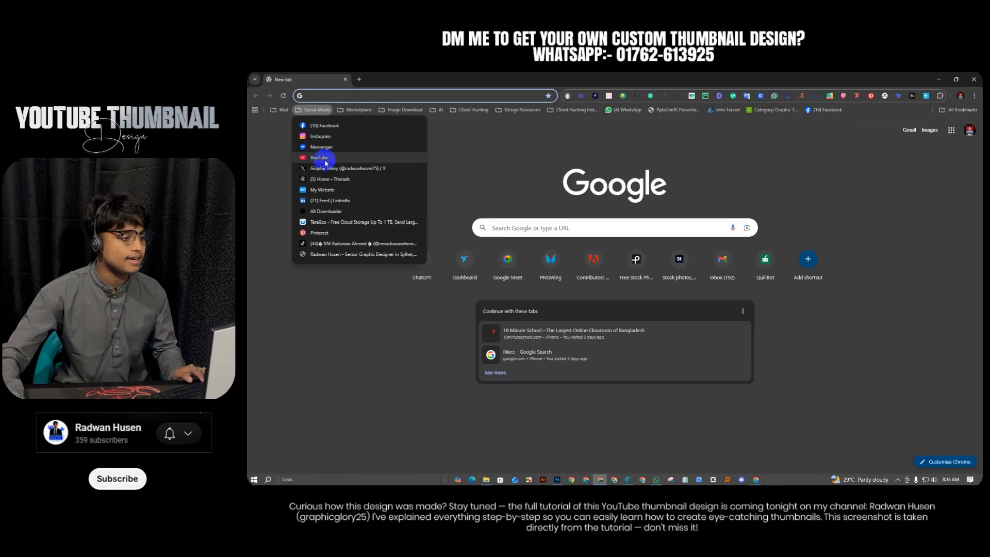
left_click(320, 233)
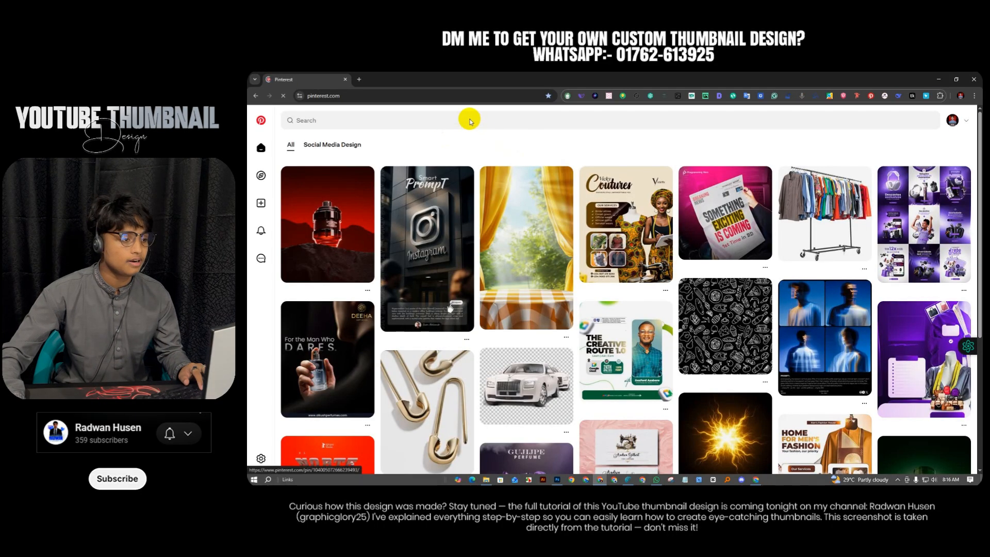
Search Pinterest for 'podcast related background' and scroll through the results
left_click(432, 118)
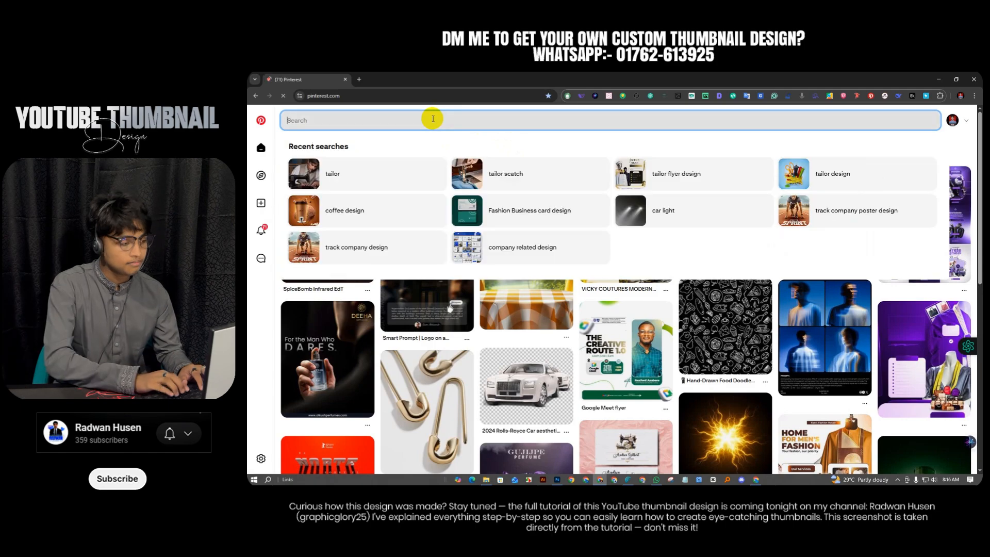
type("podca")
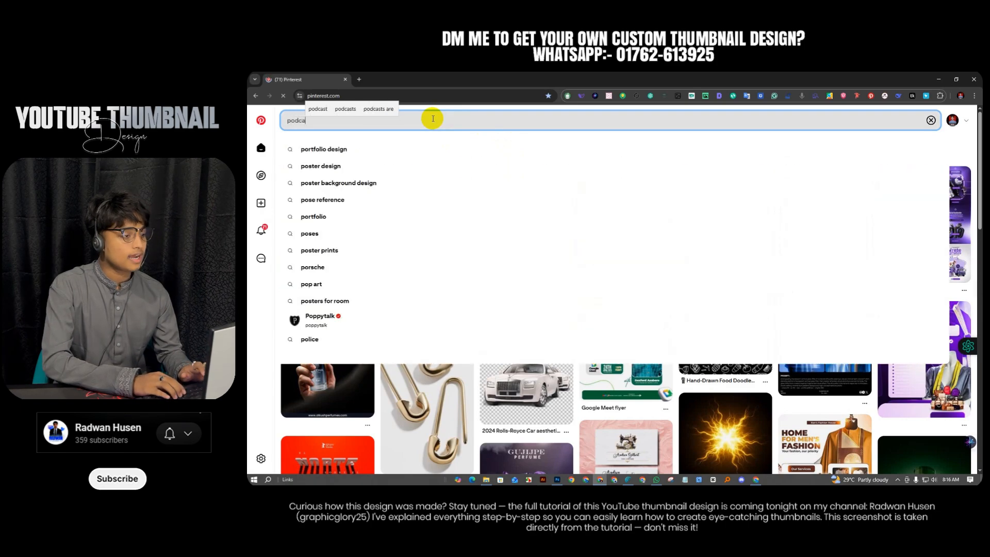
type("st related")
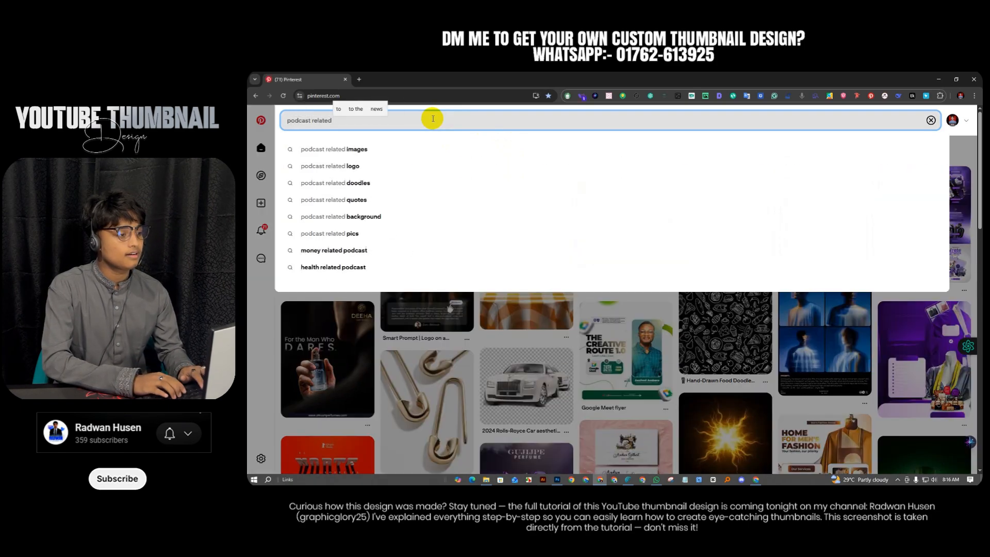
type(" background")
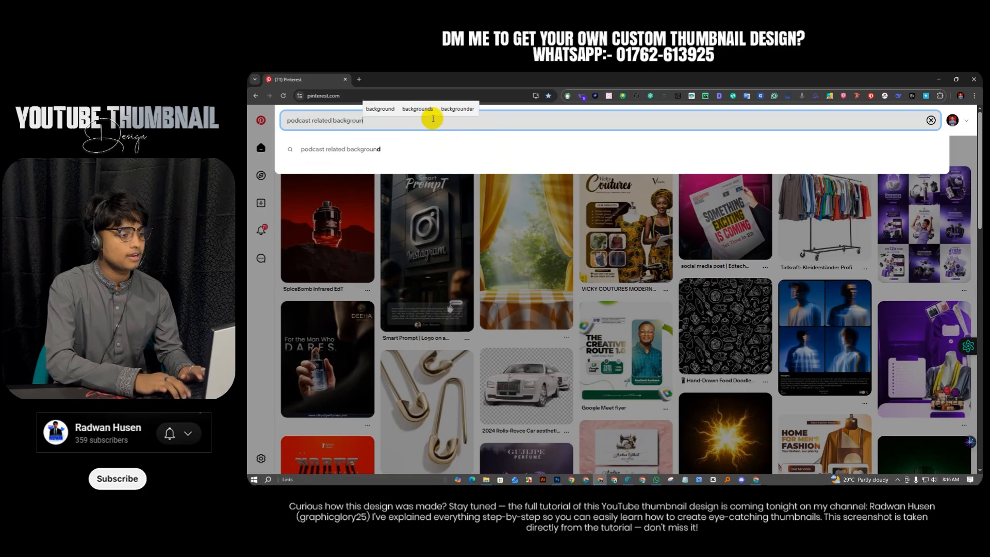
key("Return")
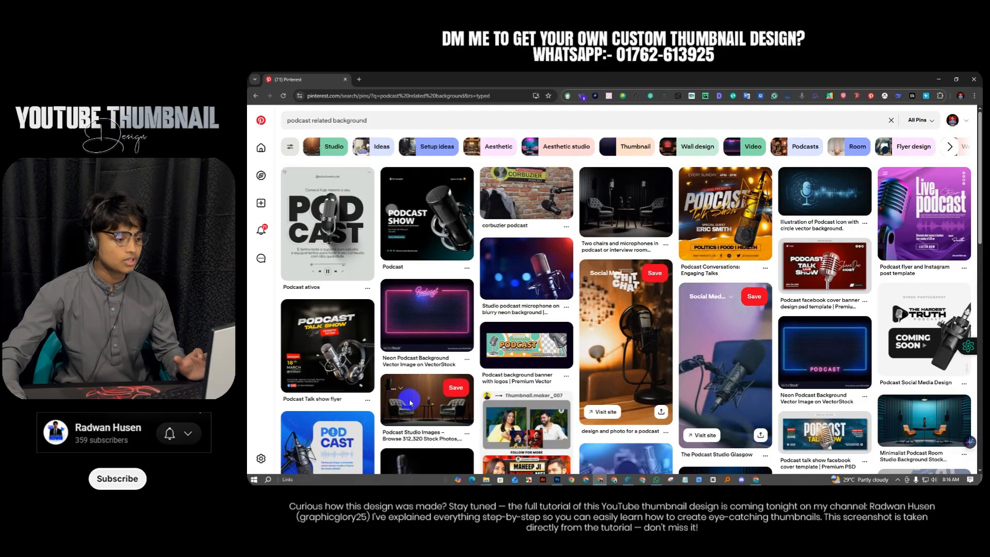
scroll(621, 309, "down", 2)
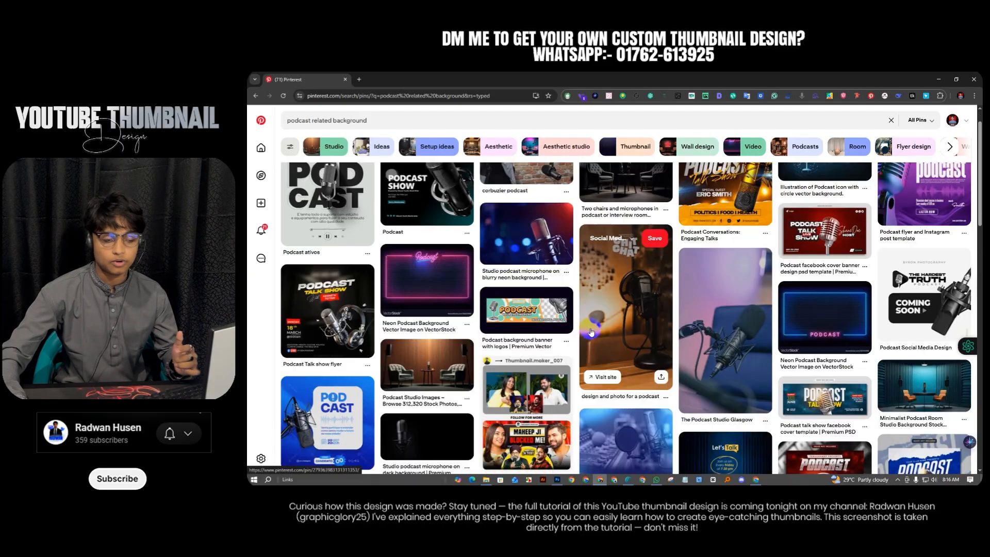
scroll(621, 309, "up", 2)
Minimize Chrome, return to Photoshop and switch back to the artboard document
left_click(938, 80)
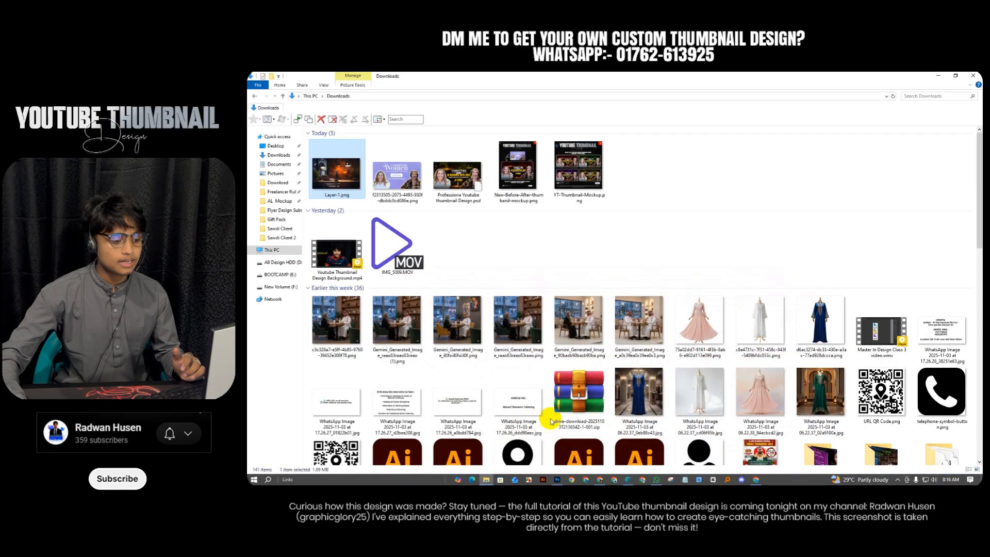
left_click(557, 480)
left_click(621, 168)
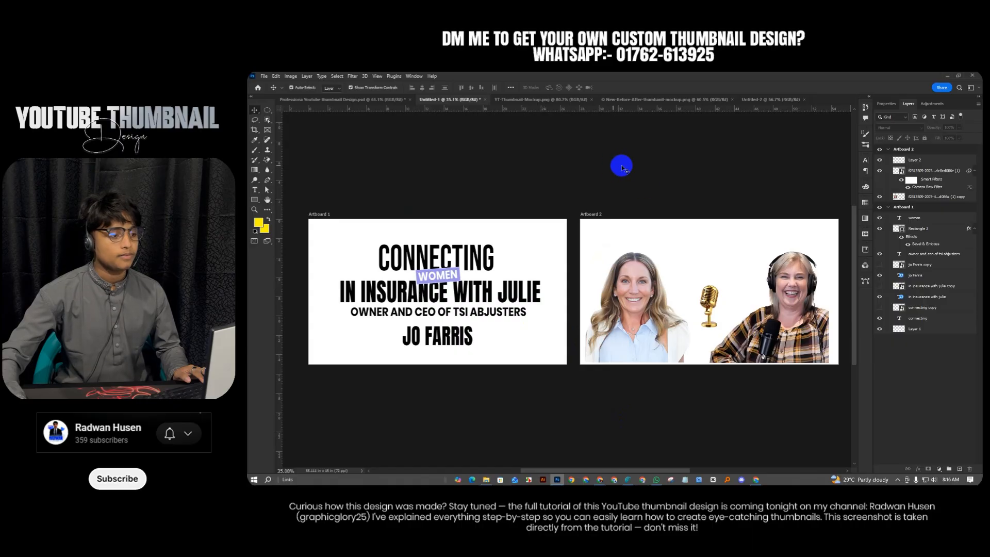
left_click(772, 99)
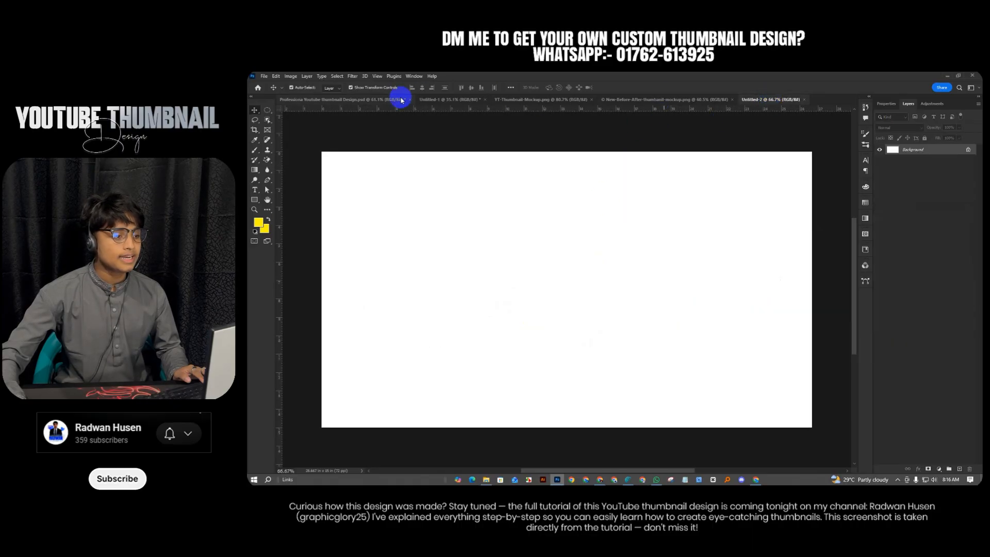
left_click(432, 100)
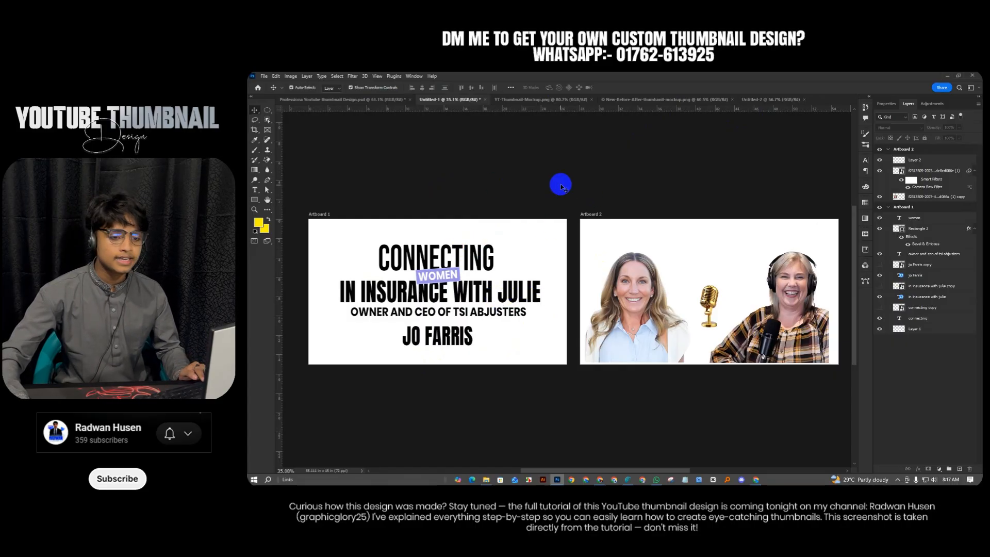
Inspect each headline and name text layer on Artboard 1, then return to Untitled-2
left_click(460, 252)
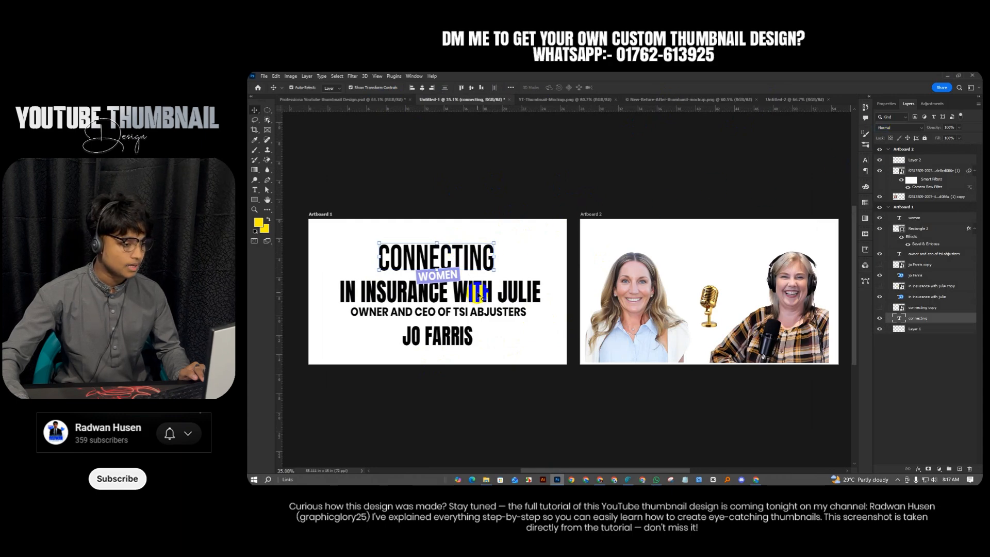
left_click(412, 304)
left_click(434, 280)
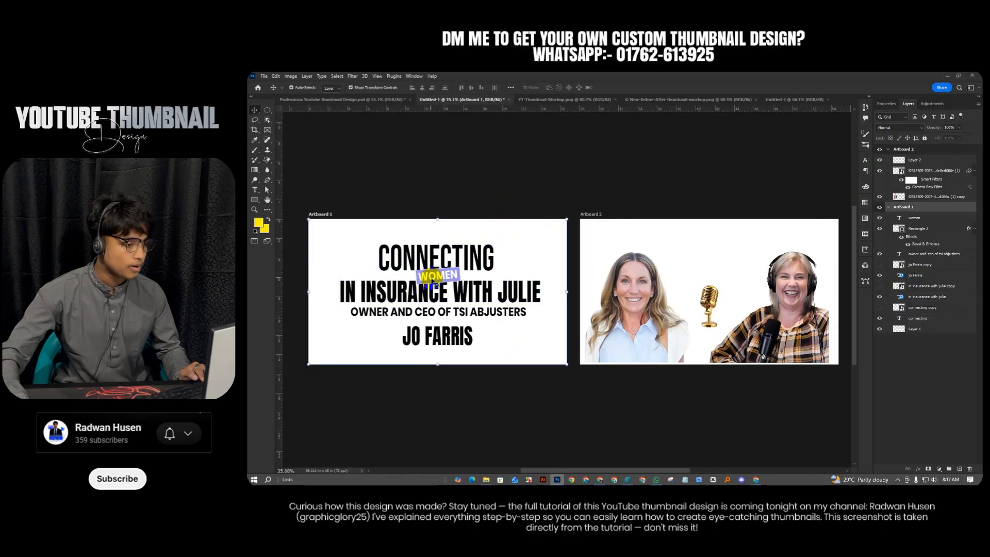
left_click(370, 298)
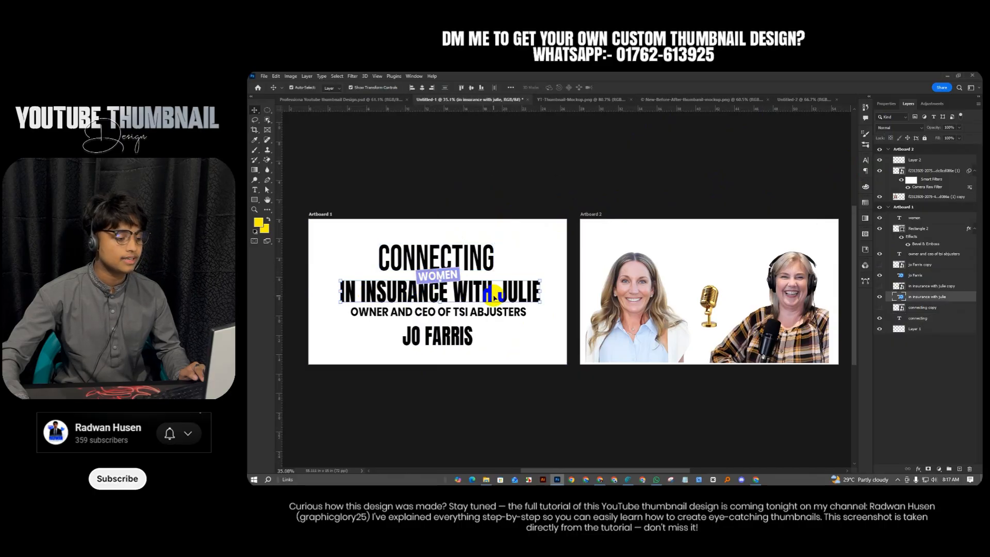
left_click(485, 314)
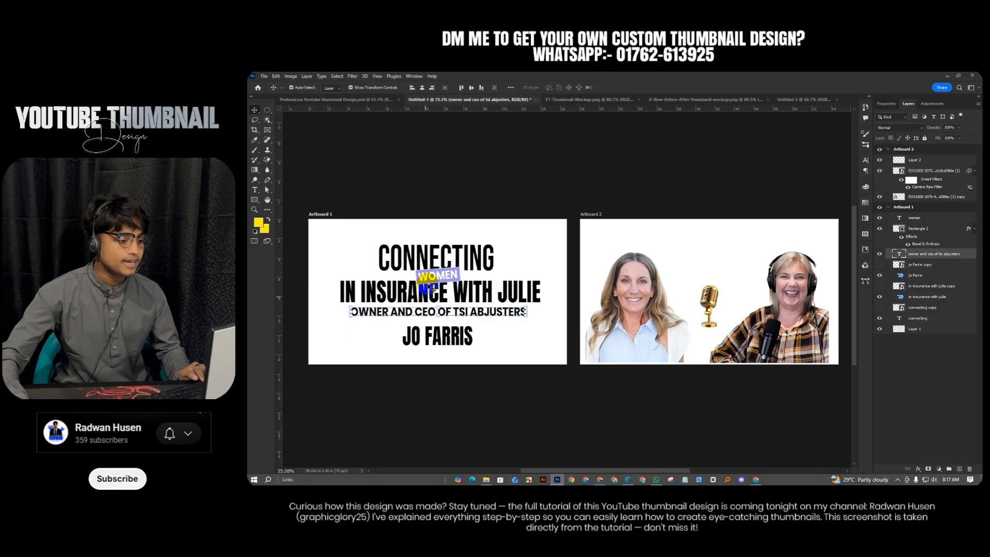
left_click(463, 347)
left_click(333, 253)
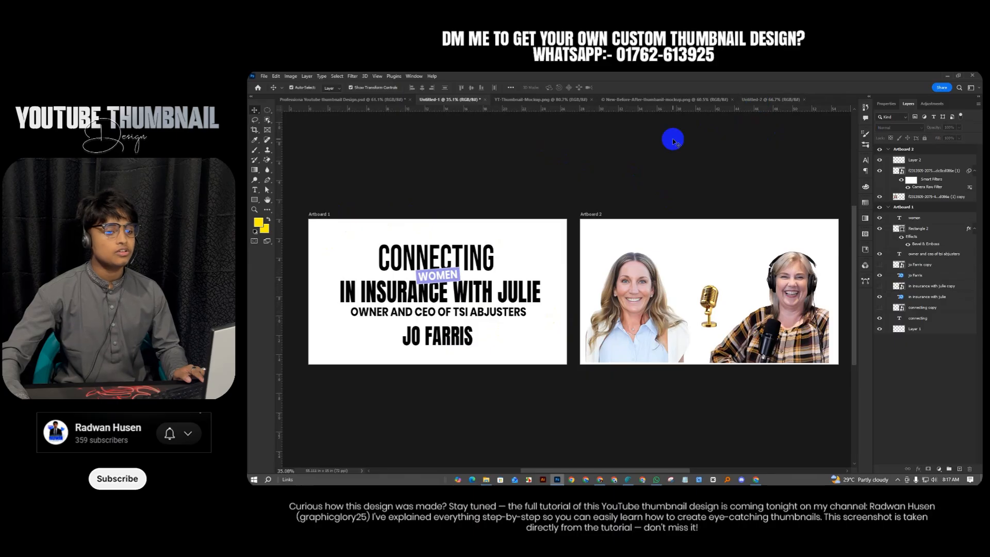
left_click(750, 99)
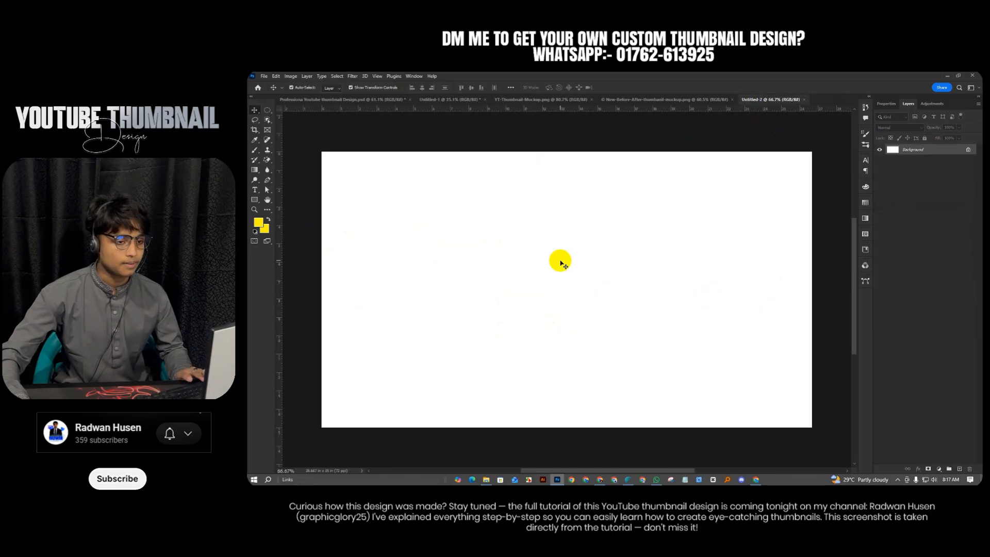
Place Layer-1.png from Downloads scaled to fill the canvas, then open the fill/adjustment menu
left_click(486, 479)
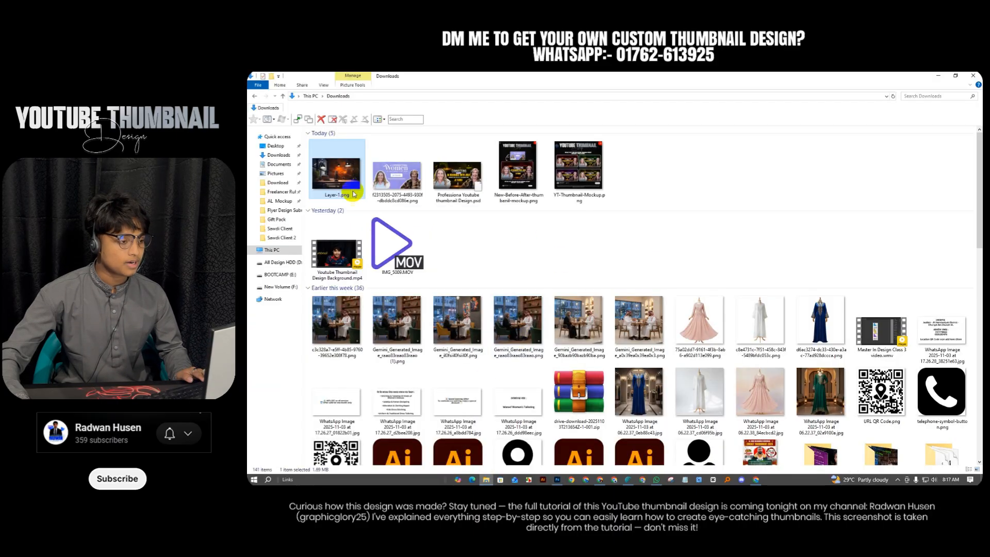
left_click_drag(350, 188, 712, 351)
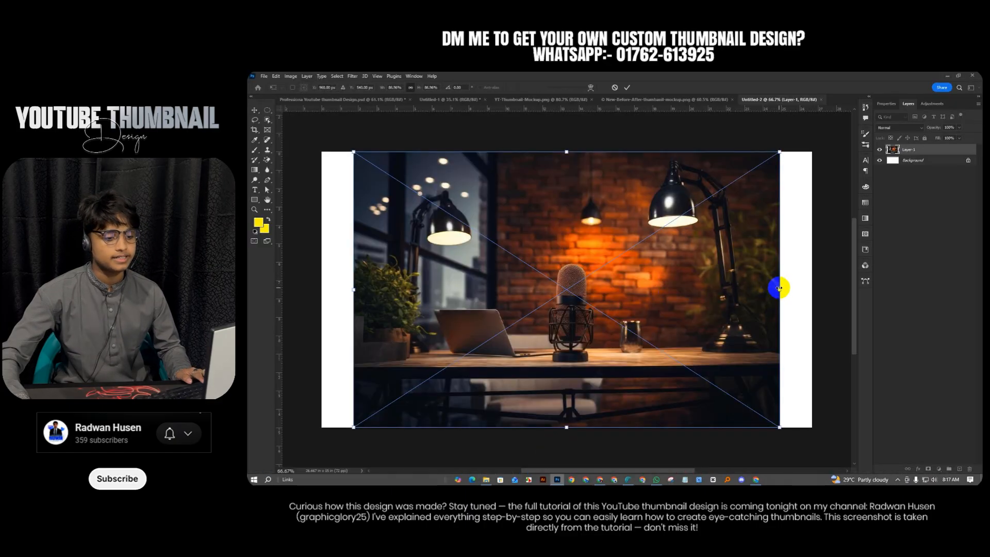
left_click_drag(778, 287, 816, 289)
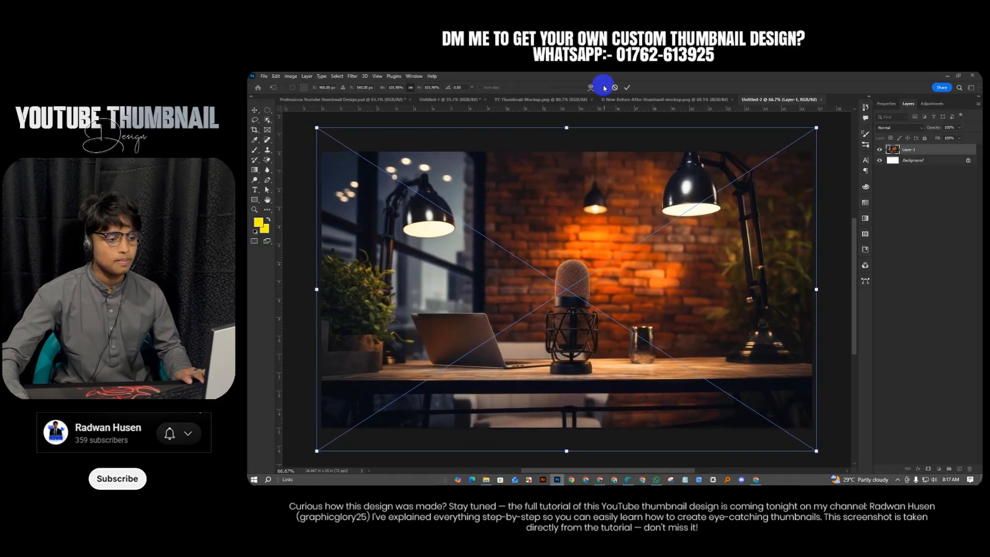
left_click(627, 88)
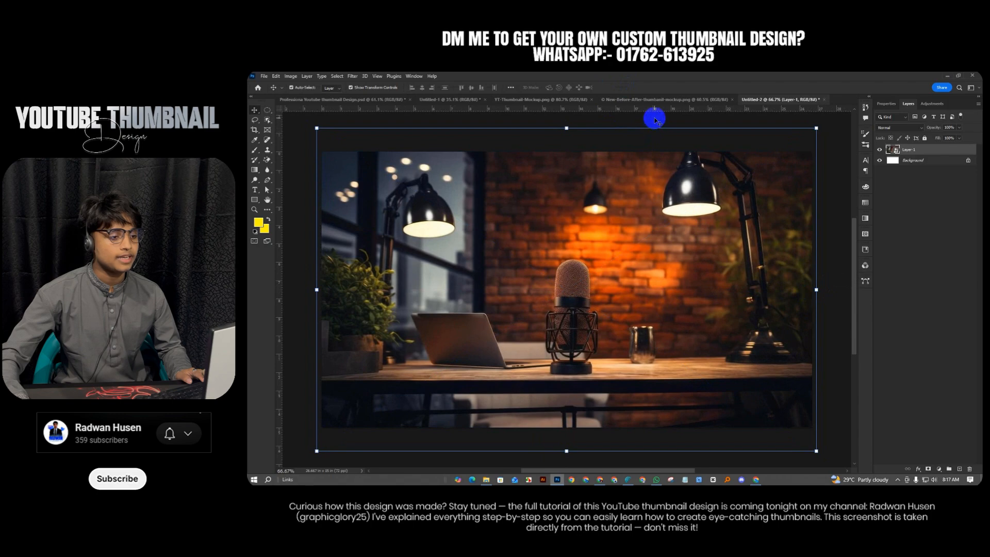
left_click(620, 136)
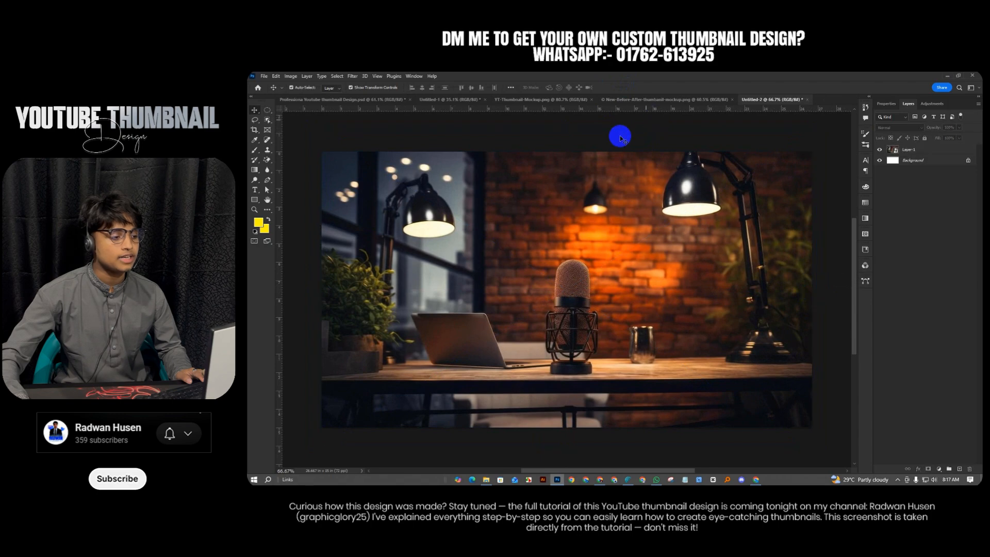
left_click(939, 469)
Add a yellow Solid Color fill layer with Darken blend mode
left_click(932, 335)
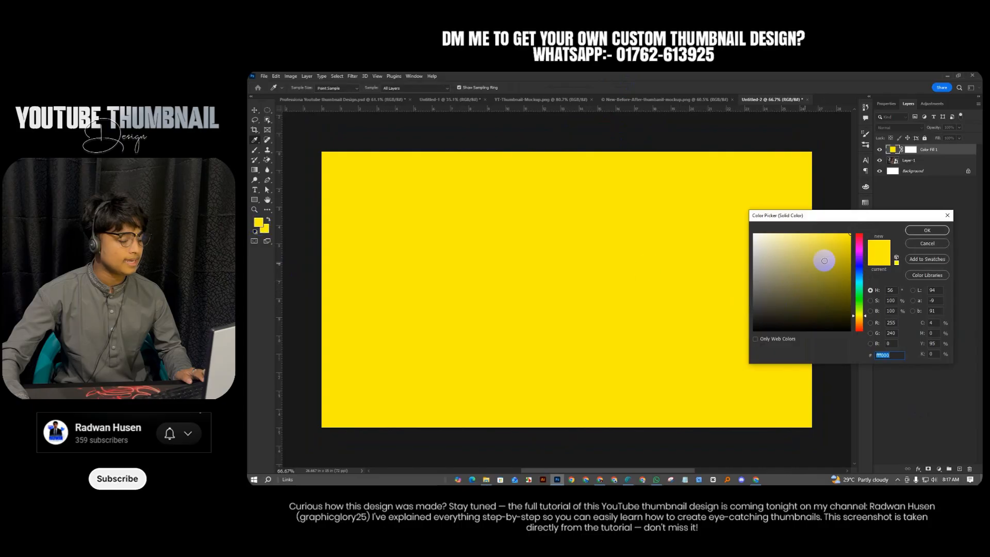
left_click(923, 232)
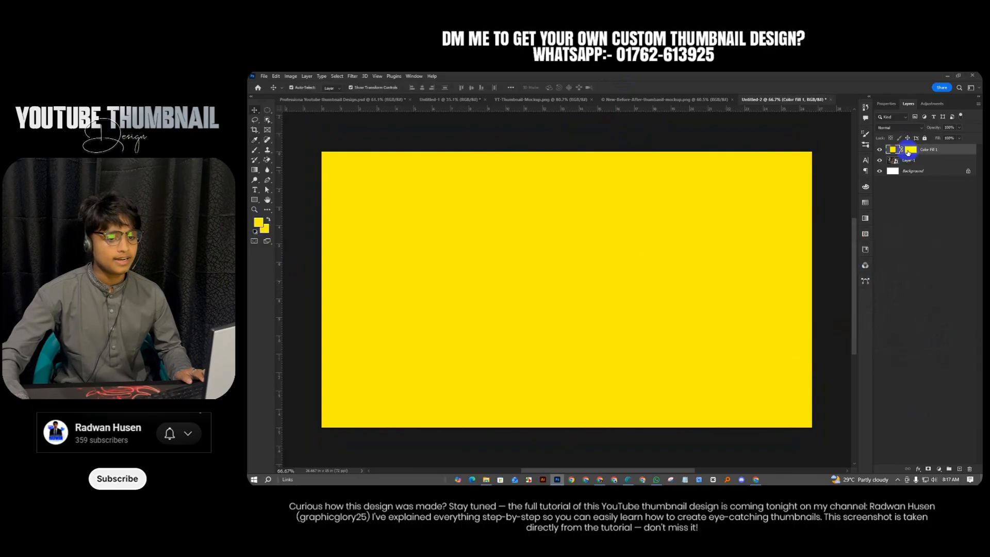
left_click(889, 128)
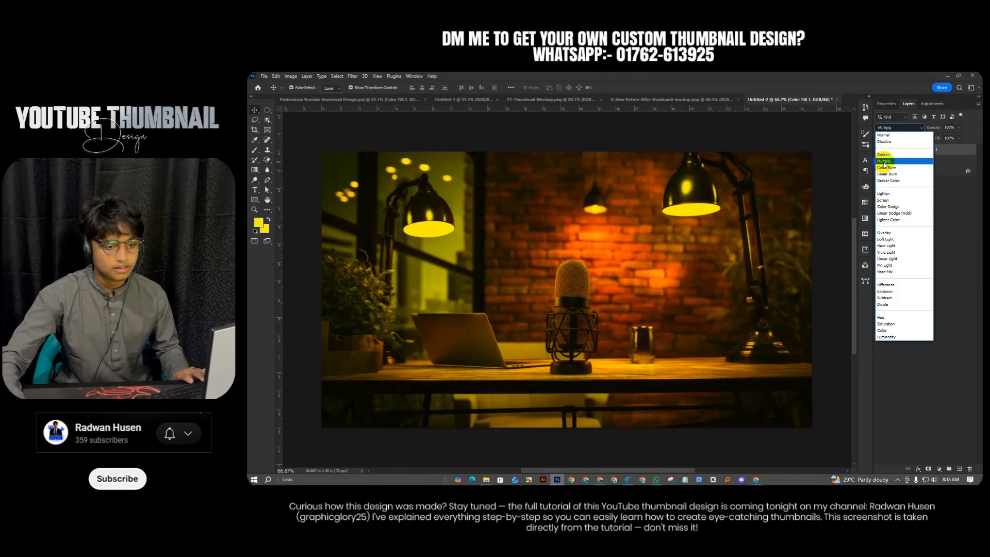
left_click(883, 155)
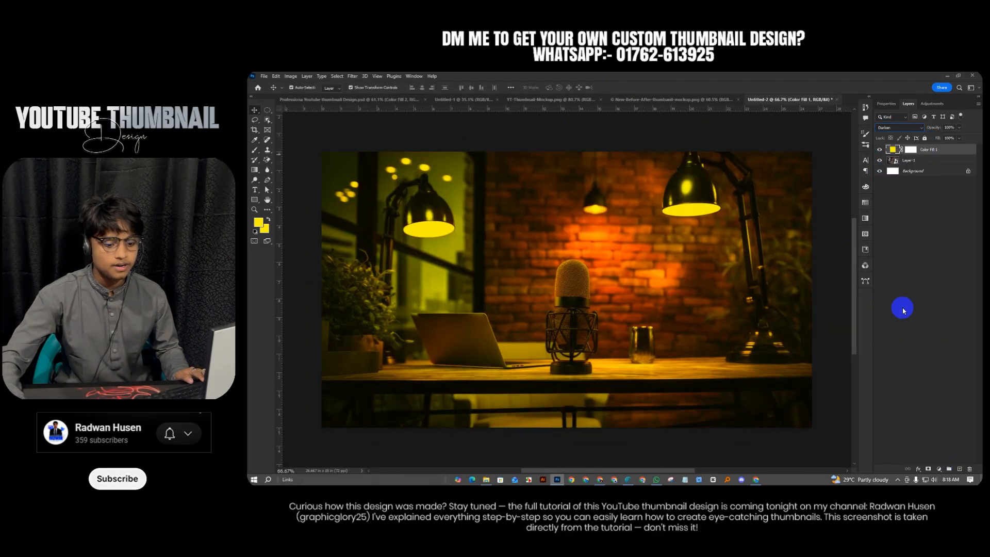
Add a second yellow Solid Color fill layer with Color blend mode
left_click(938, 469)
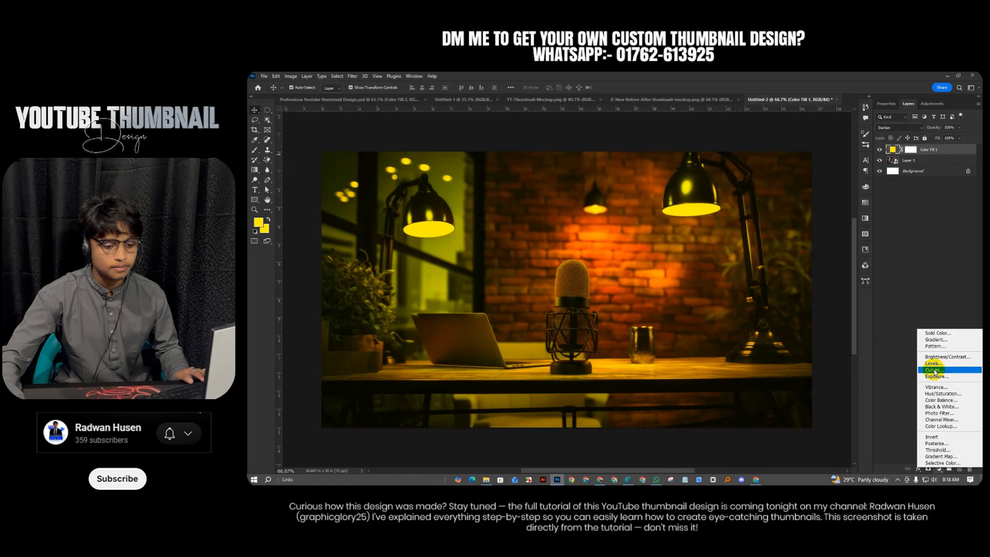
left_click(936, 335)
left_click(936, 230)
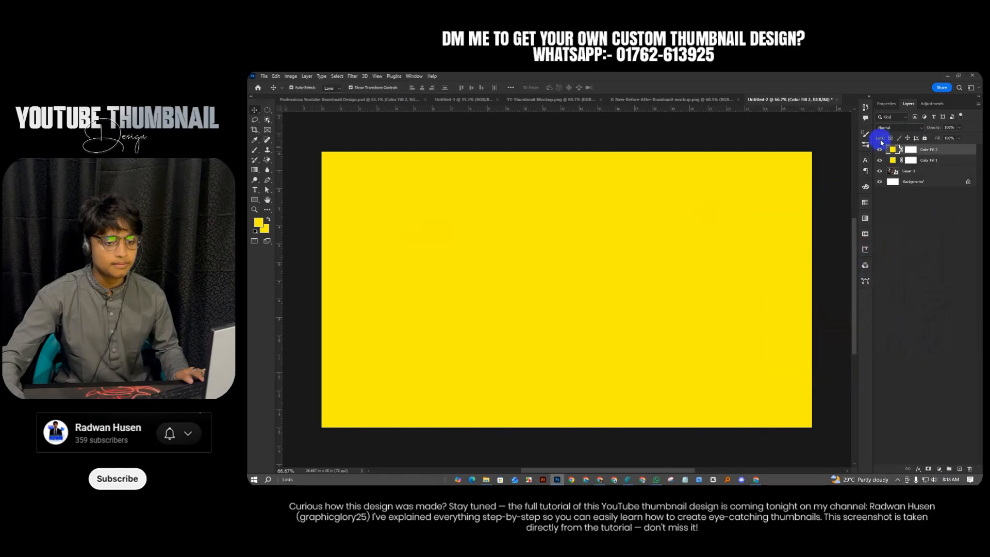
left_click(898, 127)
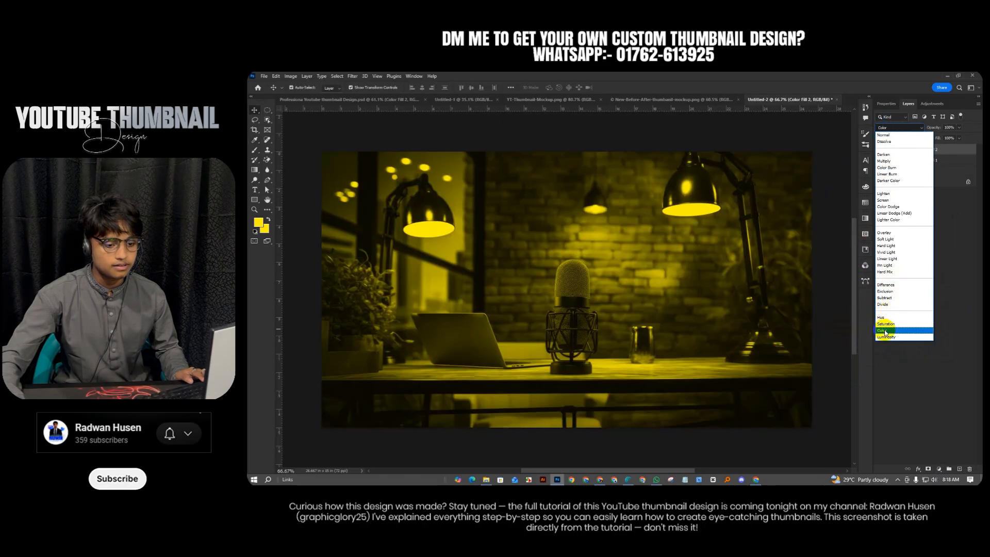
left_click(882, 330)
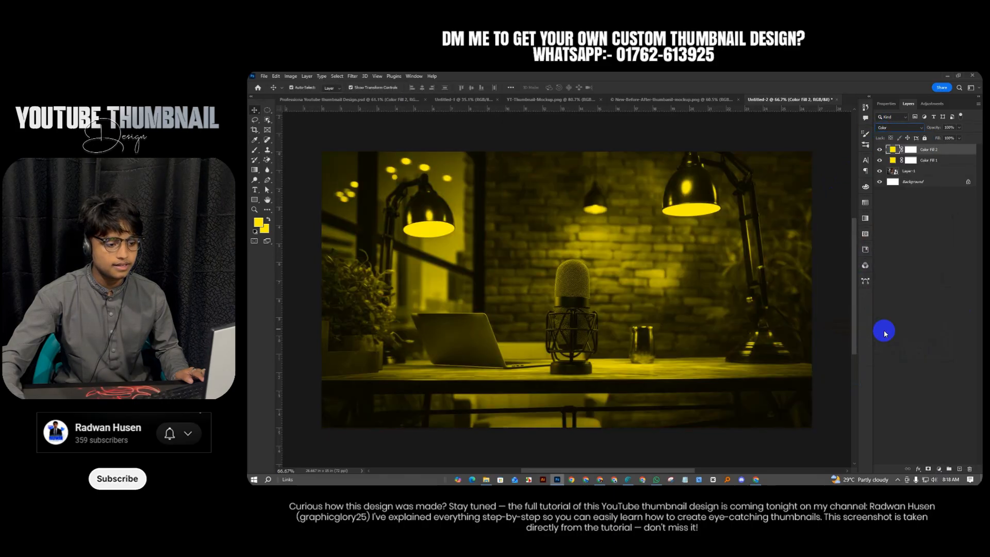
left_click(758, 135)
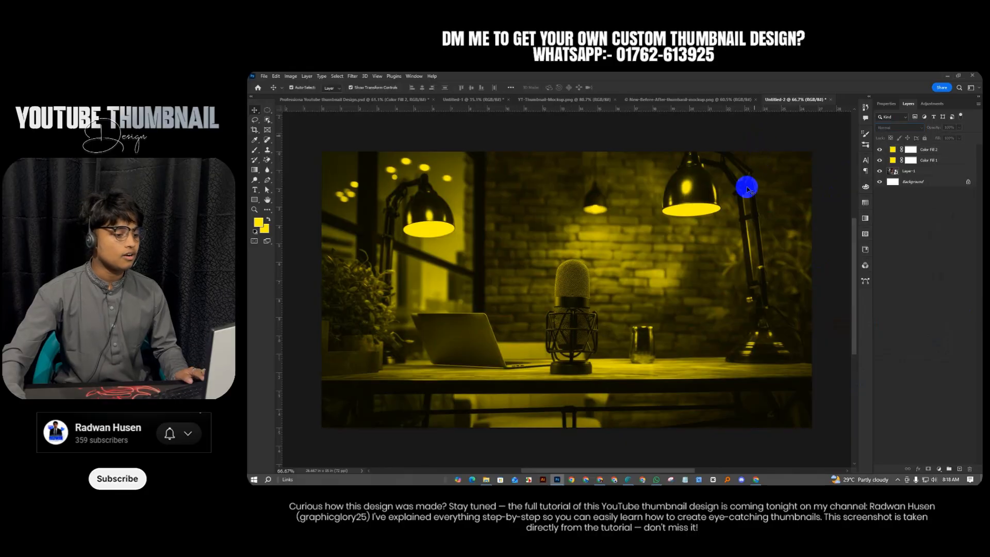
Add a black Solid Color fill layer at about 48% opacity
left_click(939, 469)
left_click(933, 335)
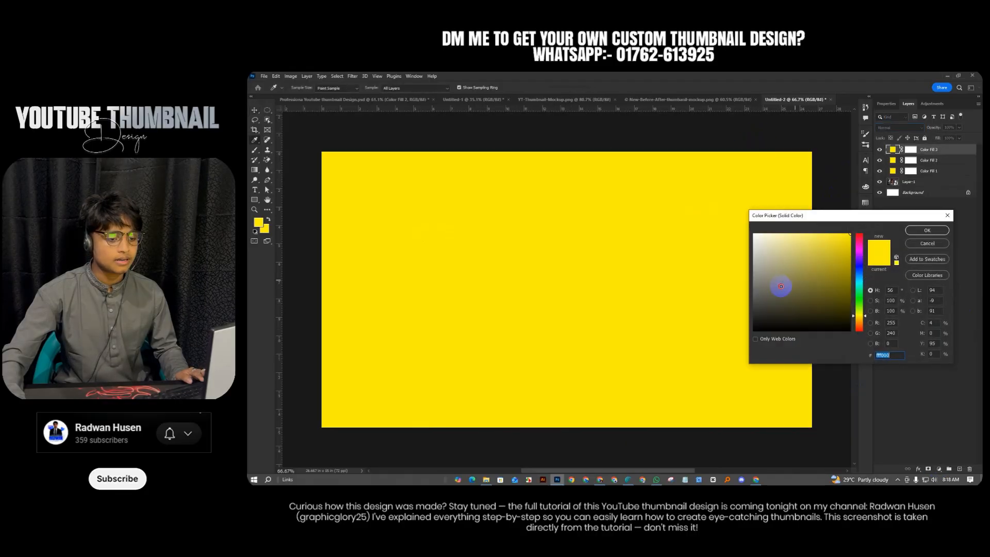
left_click_drag(780, 286, 733, 343)
left_click(926, 230)
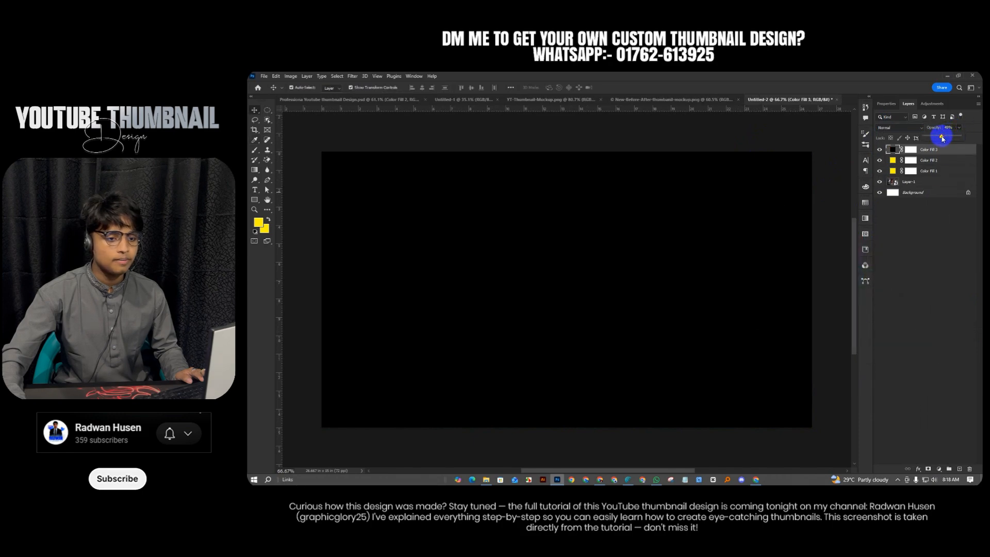
left_click_drag(942, 138, 940, 138)
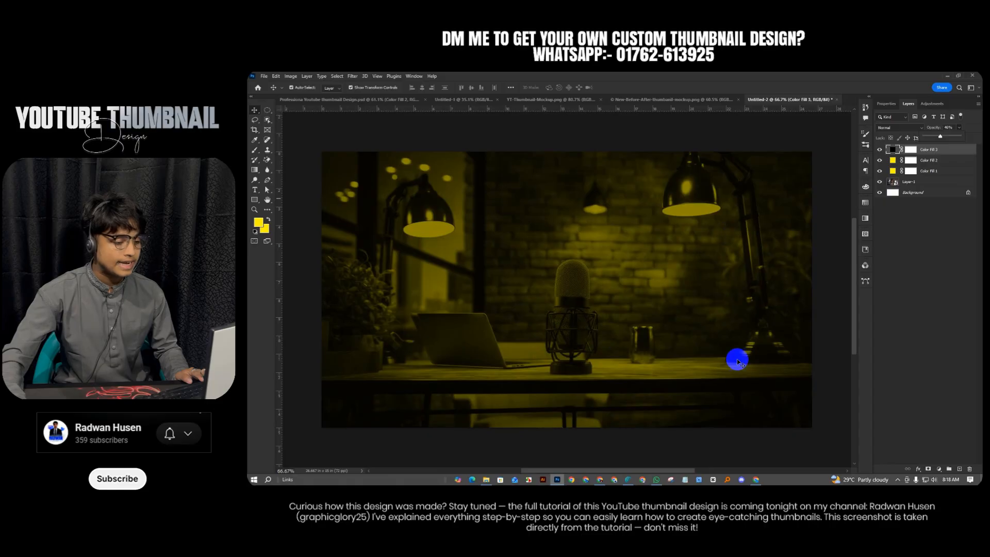
left_click(751, 139)
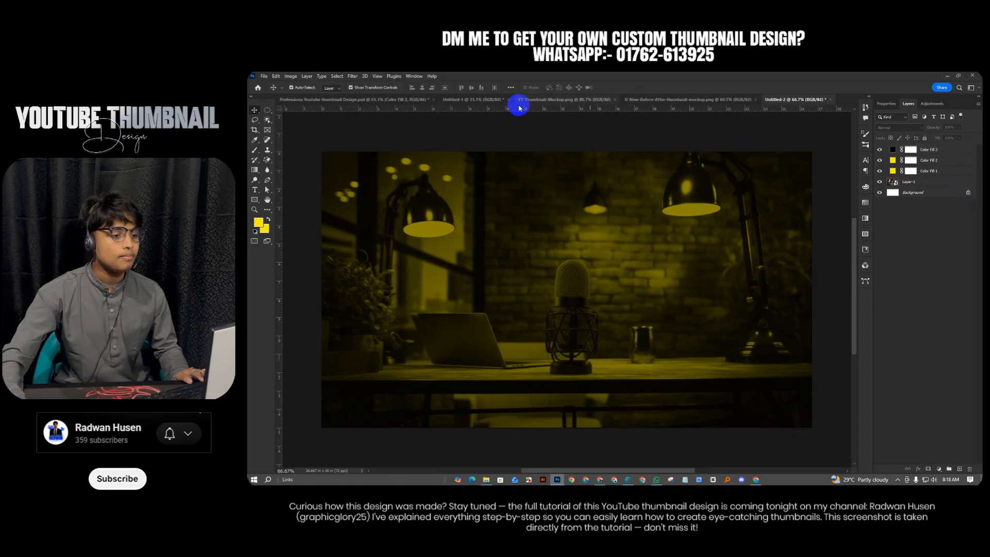
In Untitled-1, select the portraits and microphone, then nudge both women's portraits slightly upward
left_click(471, 105)
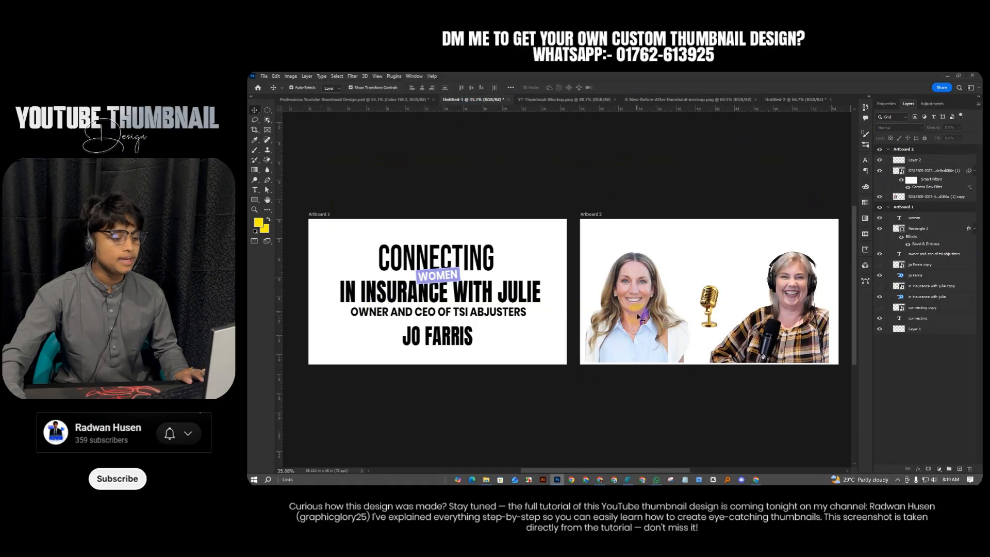
left_click(639, 318)
left_click(726, 325, "shift")
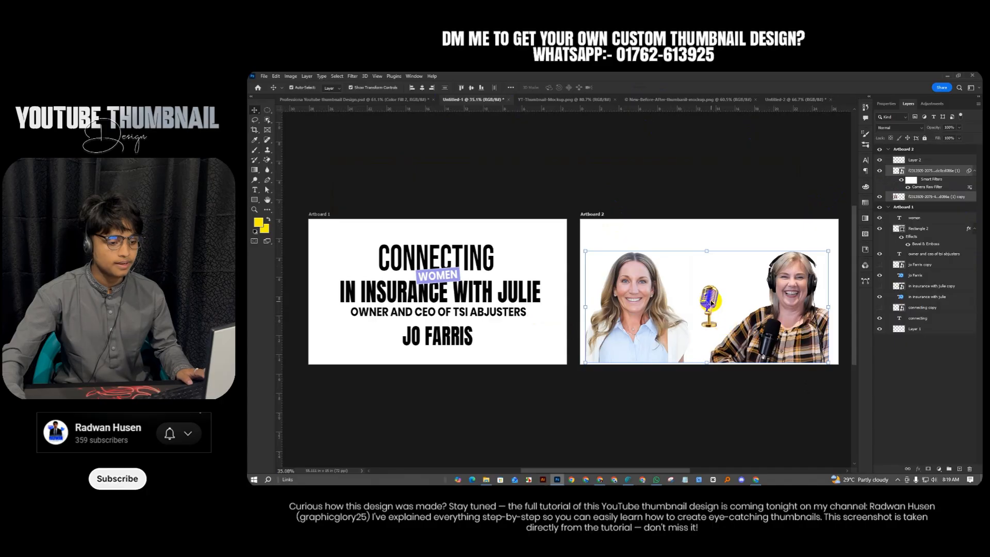
left_click(713, 305, "shift")
left_click_drag(708, 305, 719, 356)
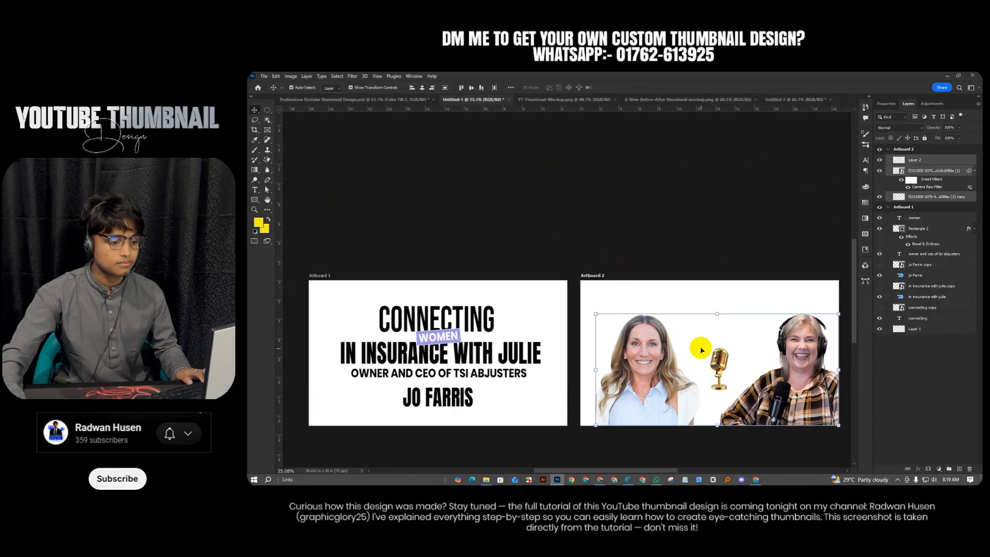
left_click(685, 249)
left_click_drag(652, 377, 643, 361)
left_click_drag(795, 393, 792, 384)
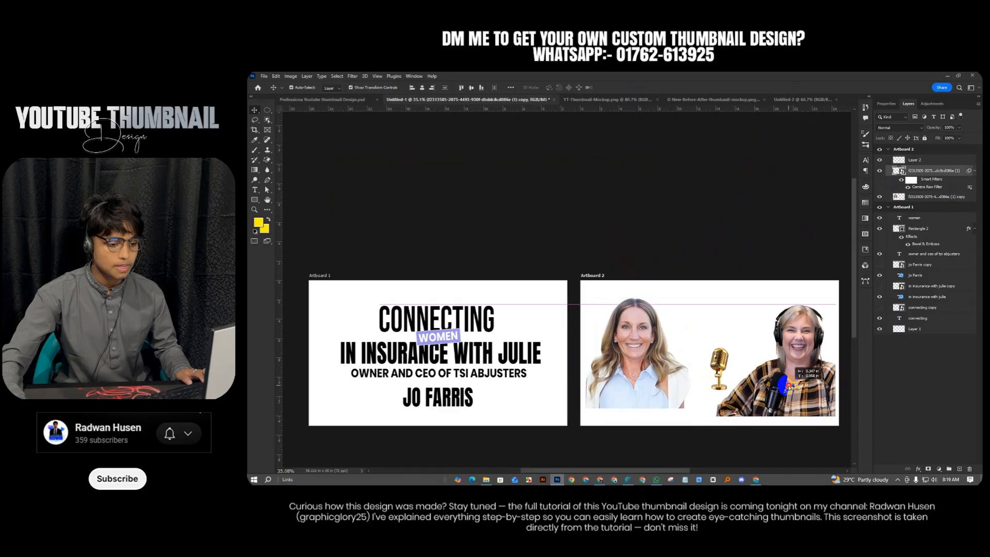
Drag both women's portraits together into the Untitled-2 document
left_click(644, 390, "shift")
left_click_drag(645, 391, 778, 101)
left_click_drag(514, 290, 683, 349)
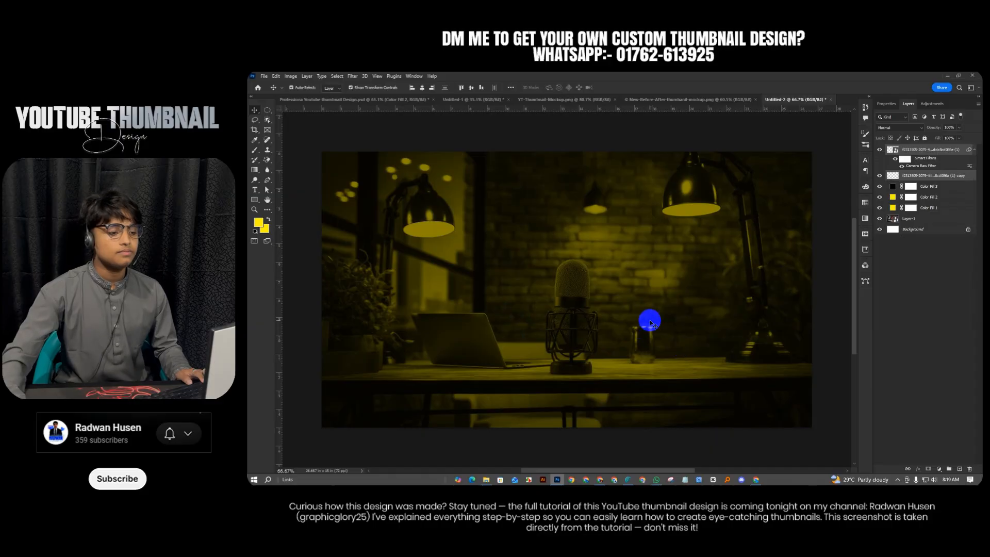
Free-transform the dropped portraits down onto the studio image and commit the placement
scroll(695, 269, "down", 1)
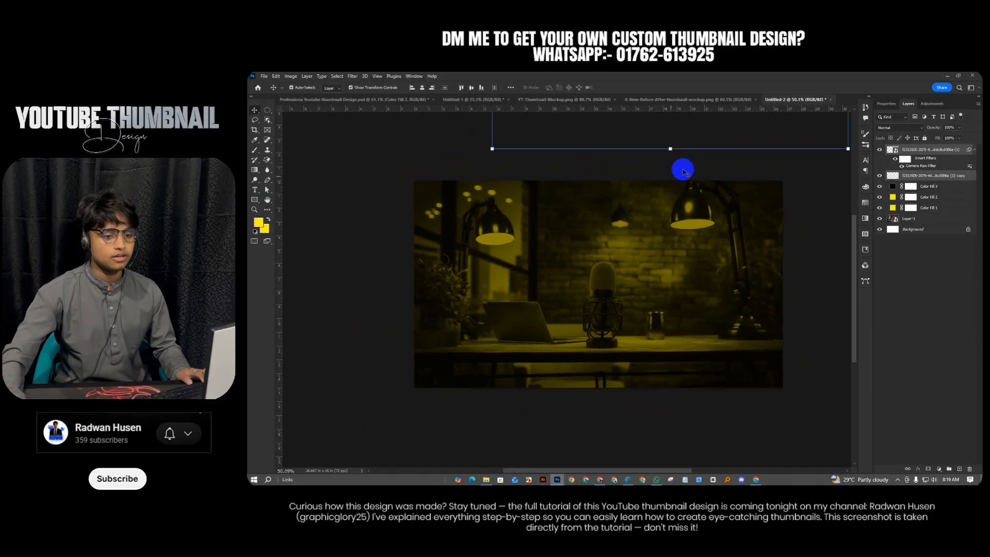
scroll(690, 168, "down", 2)
left_click(681, 194)
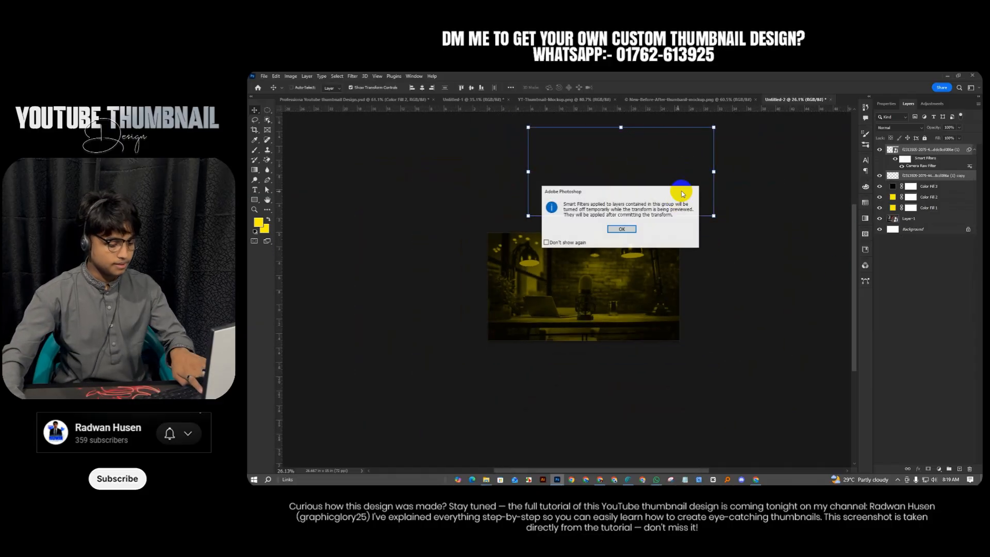
left_click(621, 229)
left_click_drag(642, 216, 602, 331)
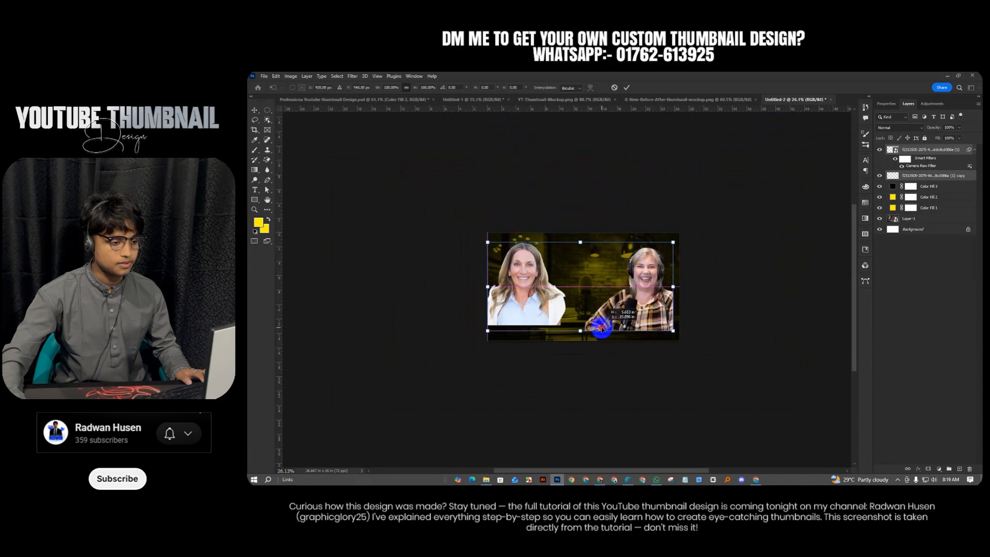
left_click(627, 88)
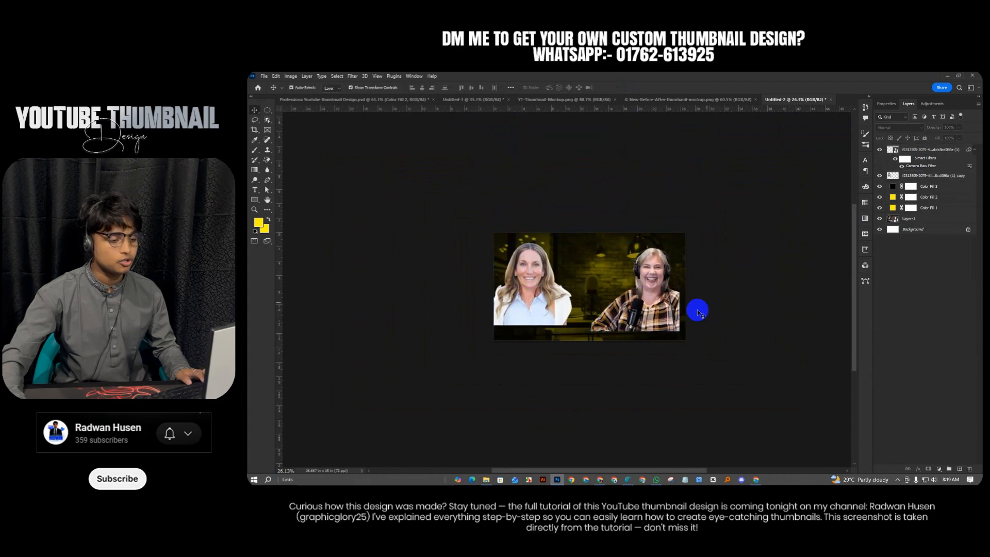
Move the right woman to the right side and the left woman left, then view the reference thumbnail
scroll(664, 307, "up", 3)
left_click_drag(656, 307, 674, 320)
left_click(731, 262)
left_click_drag(499, 297, 488, 311)
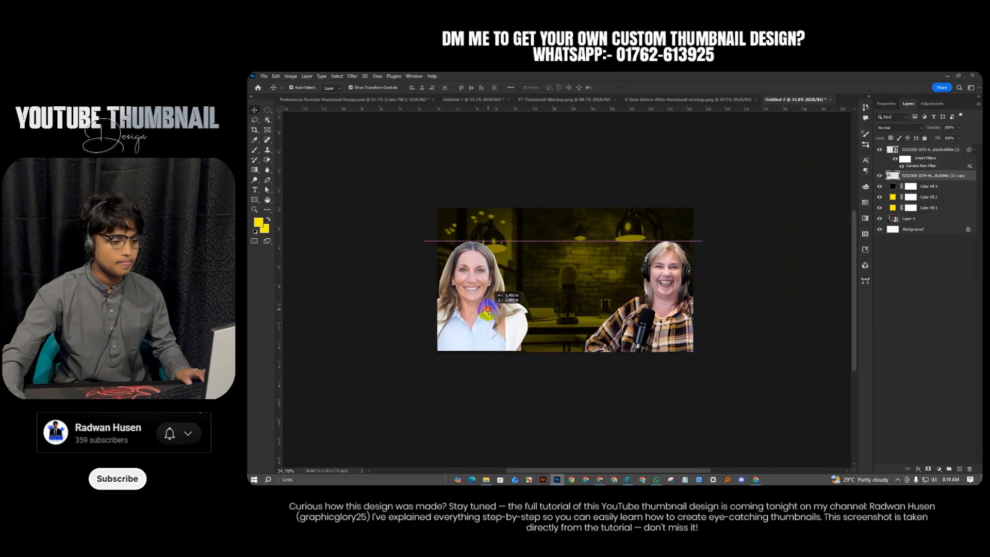
left_click(708, 249)
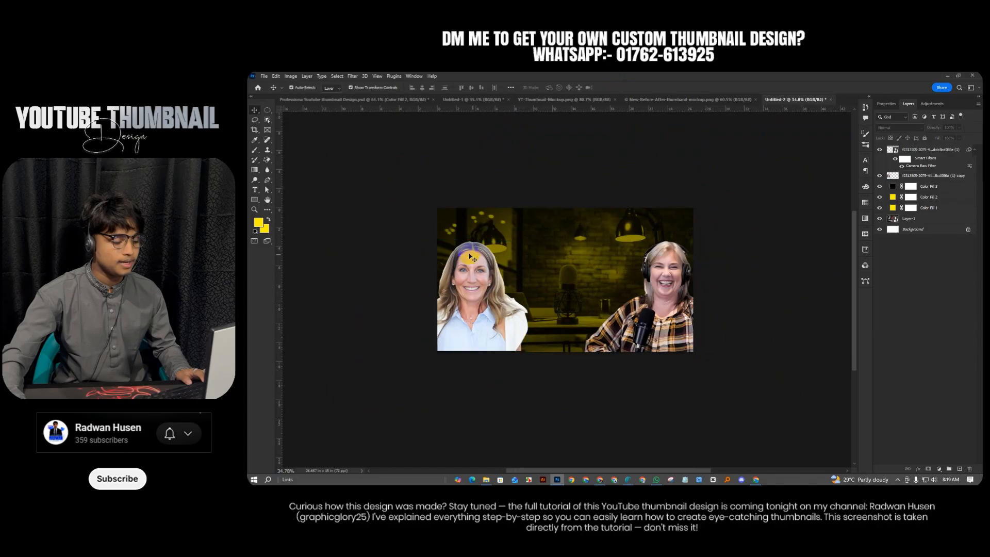
left_click(482, 324)
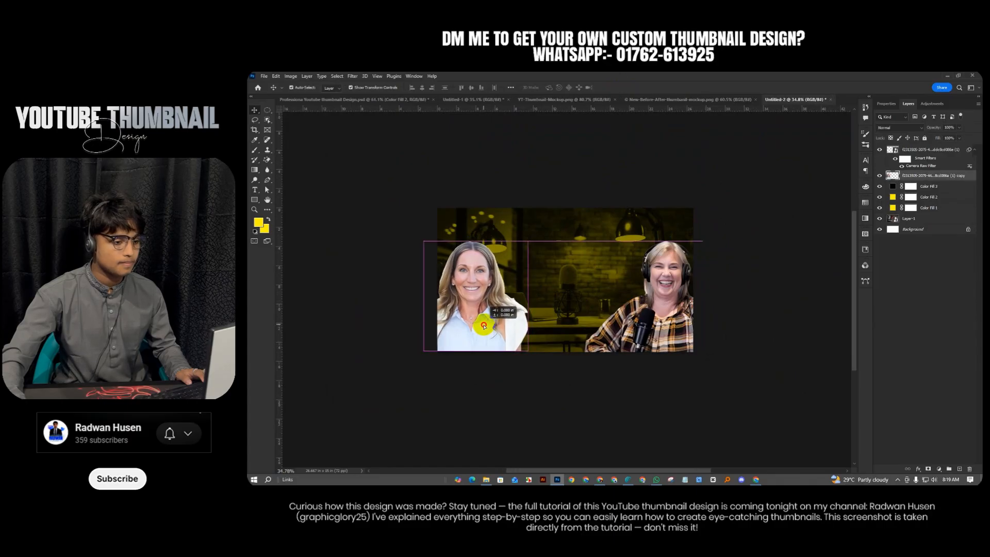
left_click(740, 276)
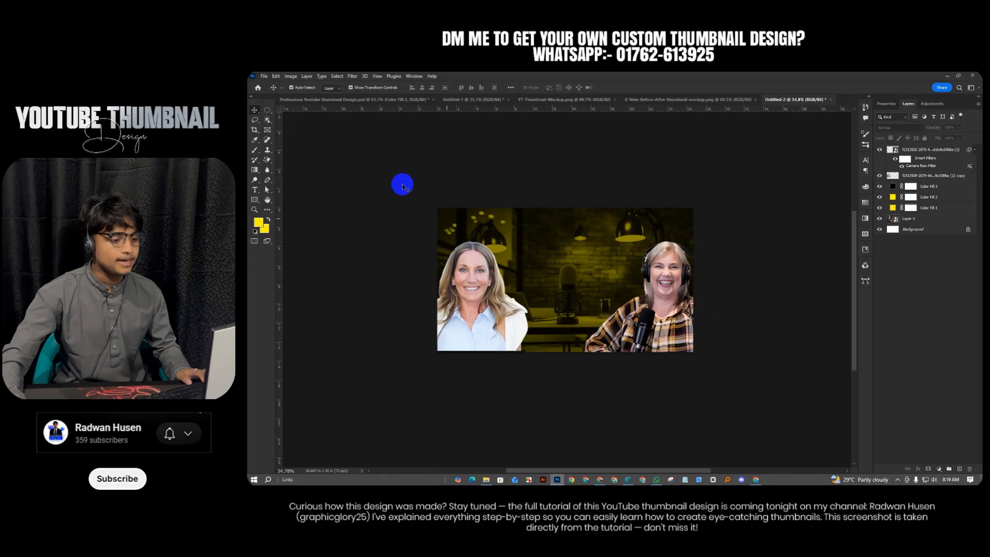
left_click(333, 103)
scroll(509, 281, "down", 2)
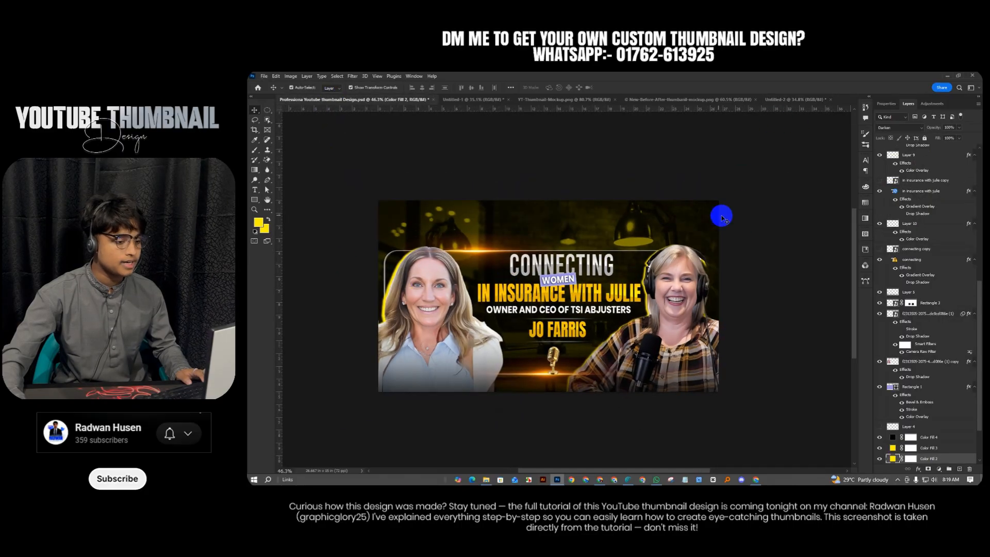
In Untitled-2, draw a large rounded rectangle across the middle of the image
left_click(787, 103)
scroll(628, 289, "up", 2)
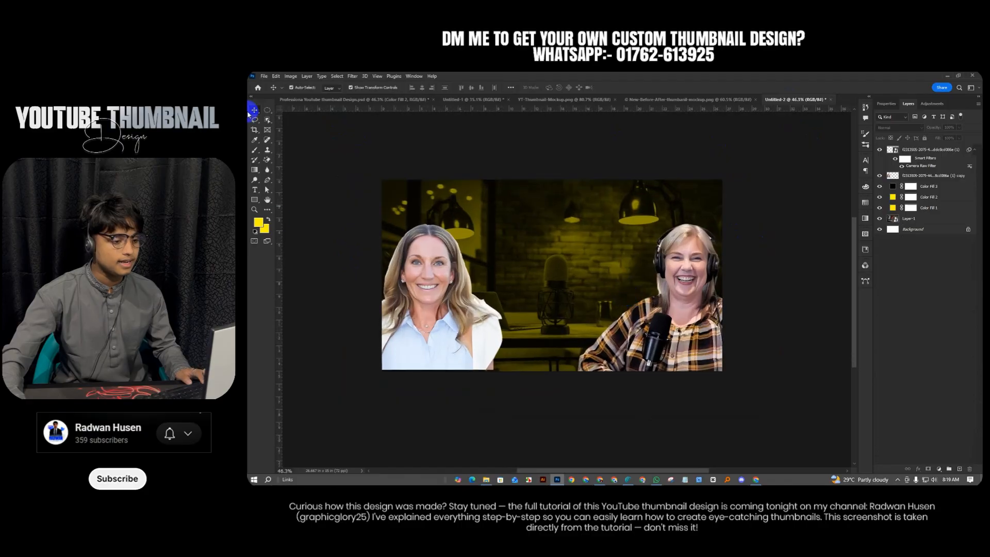
left_click(253, 200)
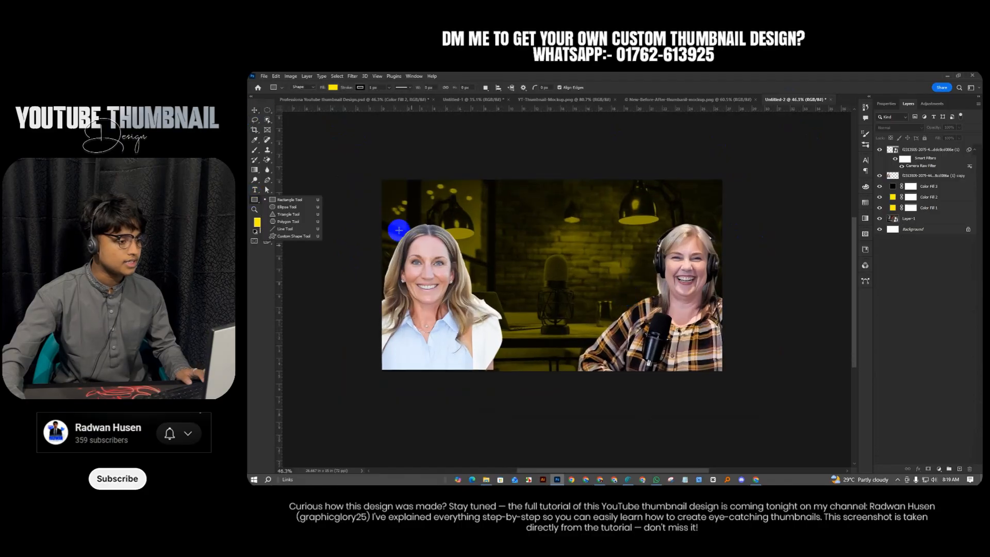
left_click_drag(401, 230, 719, 348)
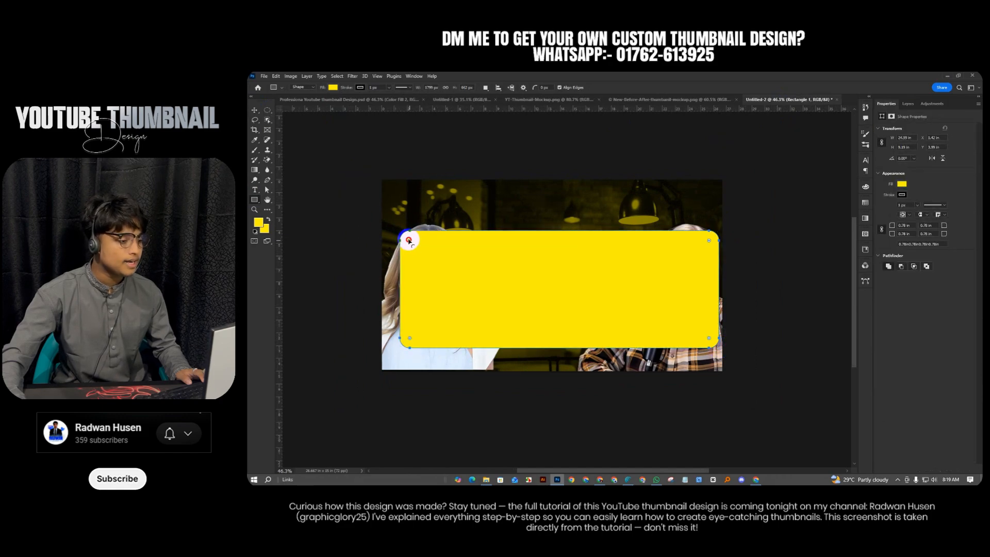
mouse_move(409, 239)
left_mouse_down()
mouse_move(419, 247)
mouse_move(403, 238)
left_mouse_up()
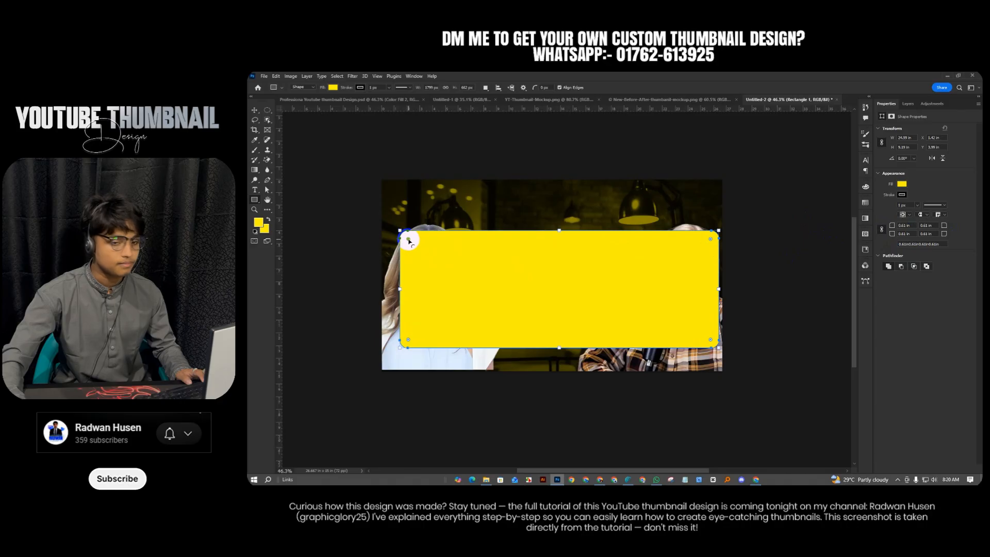
left_click_drag(409, 240, 407, 240)
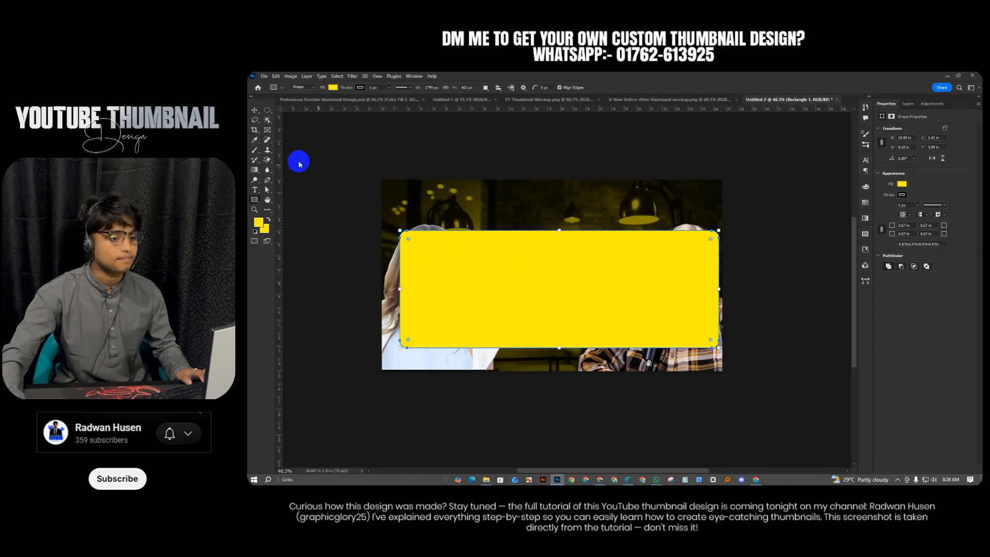
Move Rectangle 1 below the women's layer so it sits behind both portraits
left_click(255, 110)
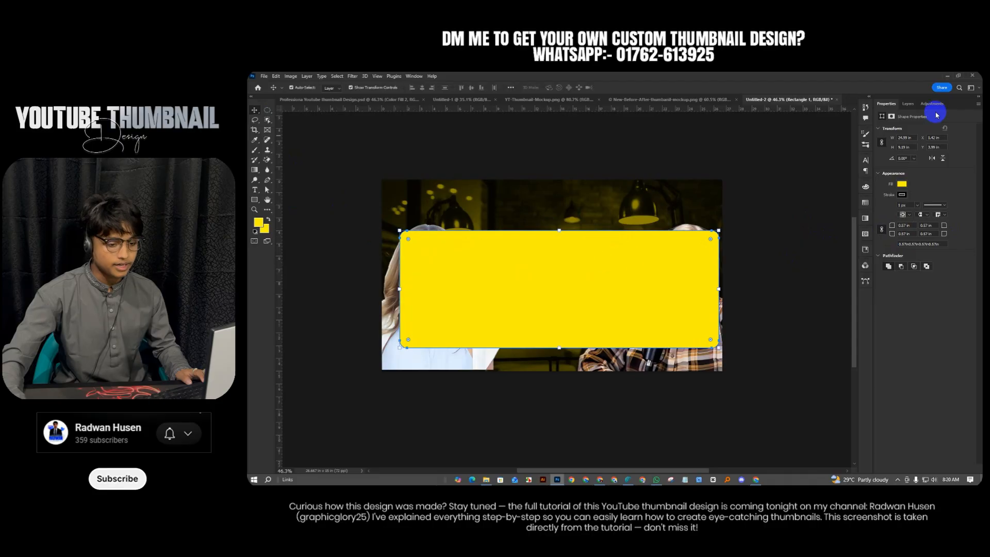
left_click(907, 104)
left_click_drag(922, 156, 928, 191)
left_click(523, 143)
Set the yellow rectangle's Fill to 0% so it becomes transparent
scroll(549, 242, "right", 1)
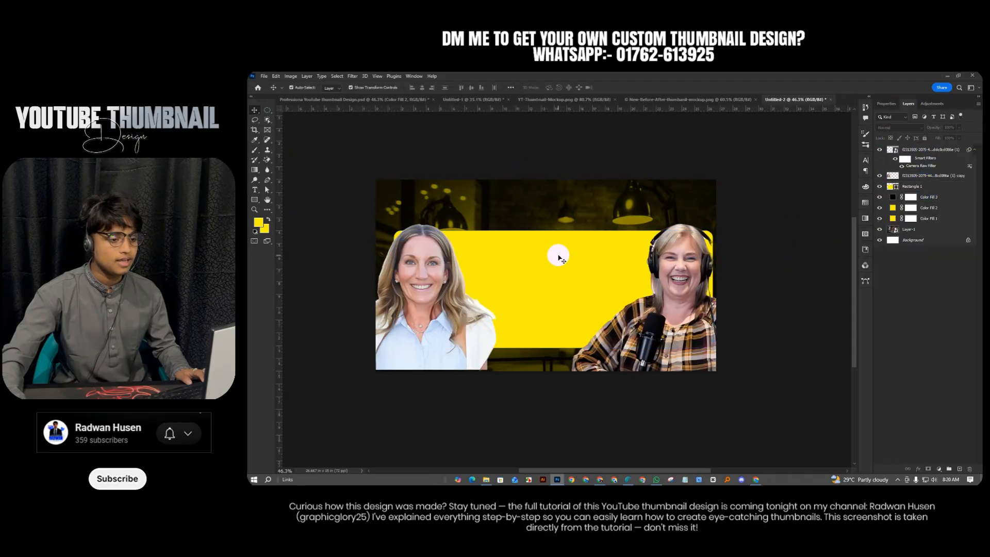
left_click(558, 255)
left_click(958, 140)
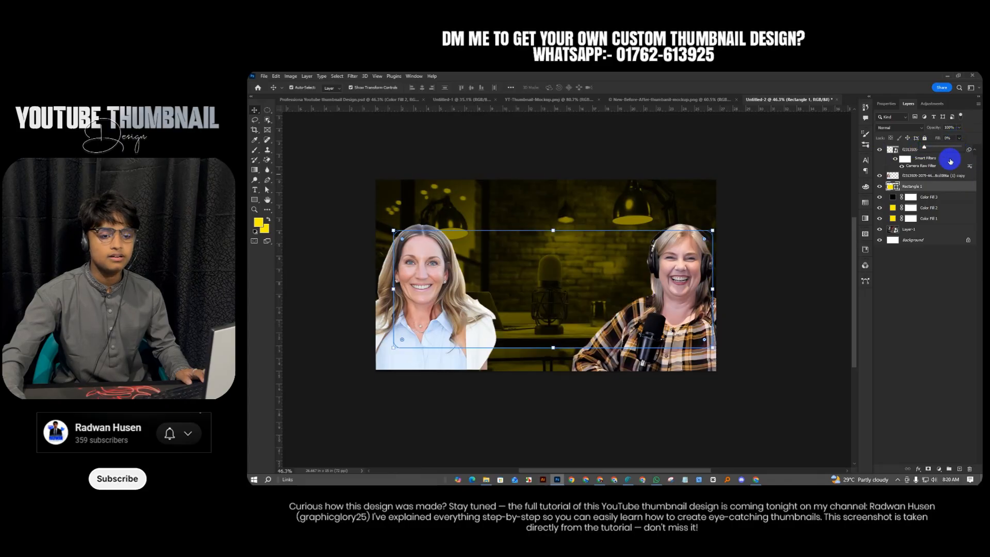
Give the rectangle Bevel & Emboss with swapped highlight/shadow colours and a dark Color Overlay
right_click(947, 187)
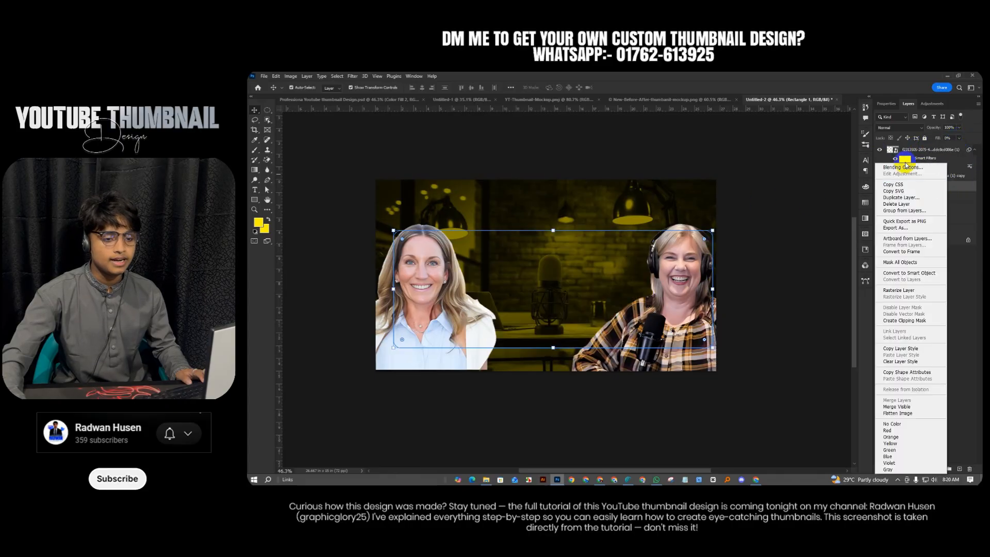
left_click(912, 166)
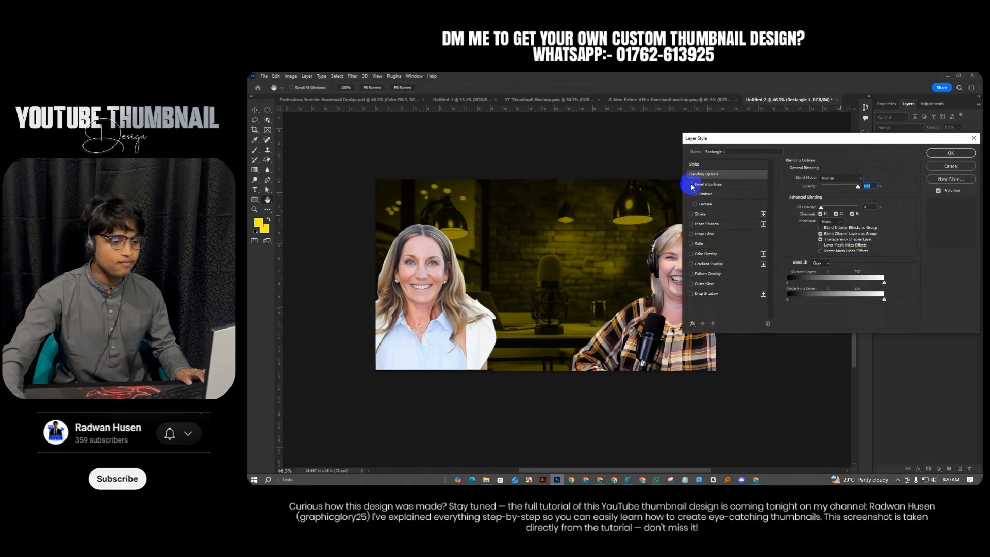
left_click(692, 185)
left_click(713, 187)
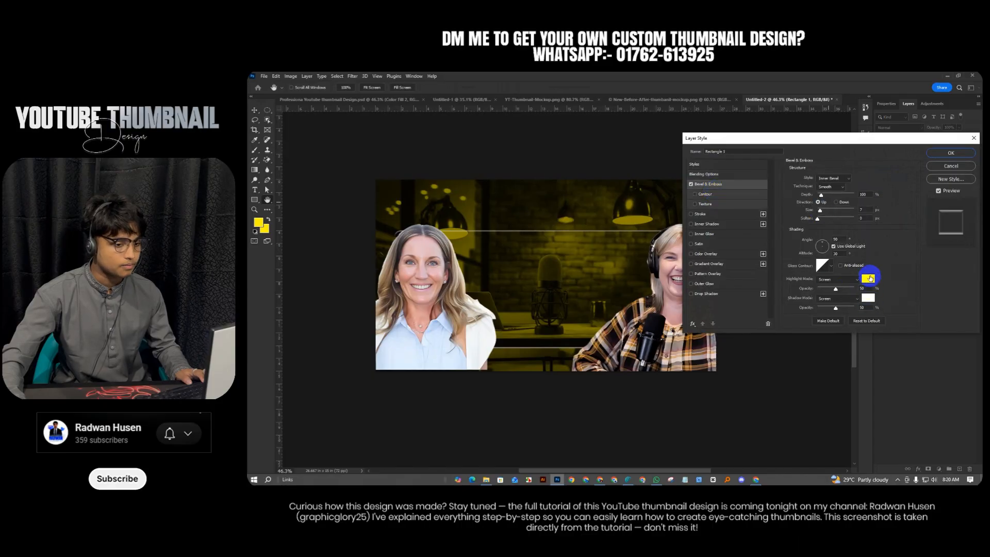
left_click_drag(870, 298, 869, 279)
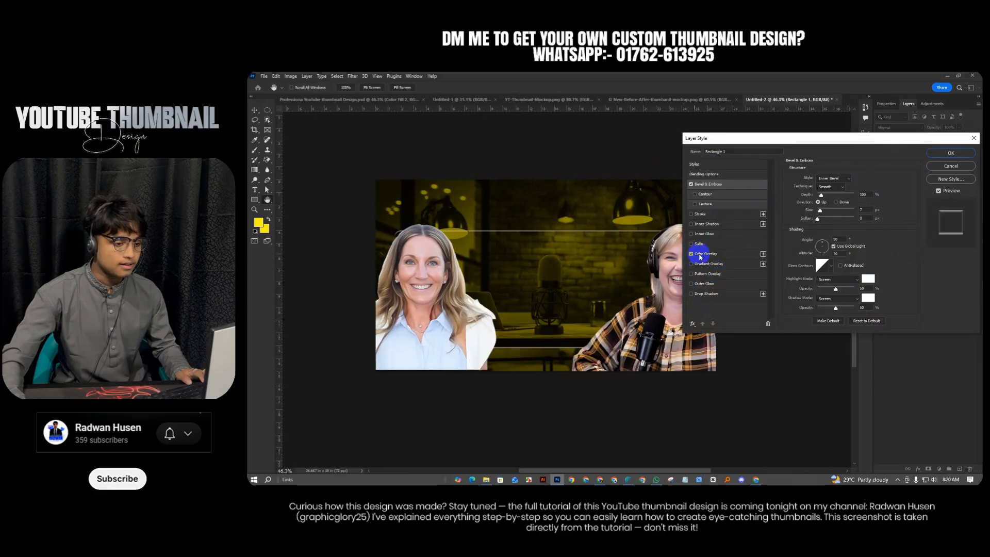
left_click(722, 254)
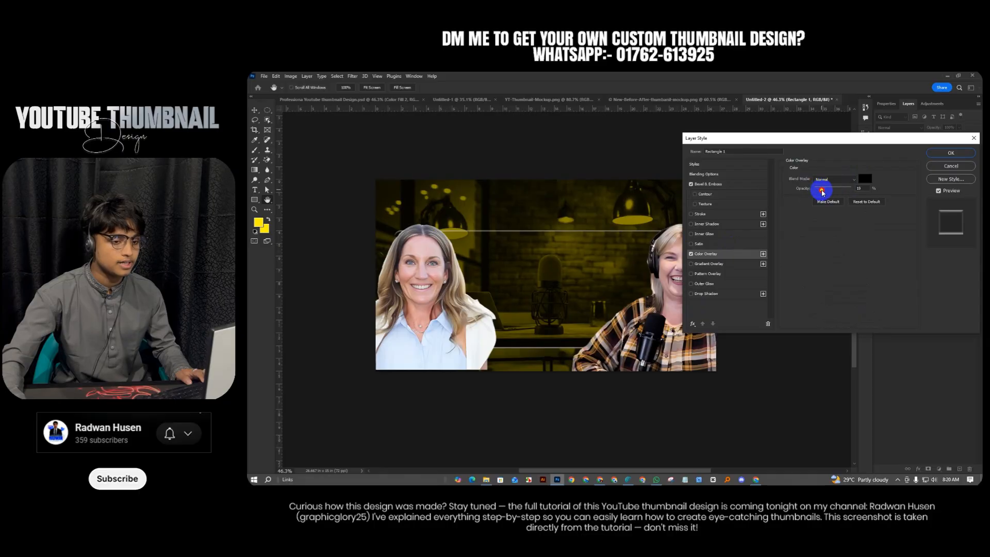
left_click(946, 153)
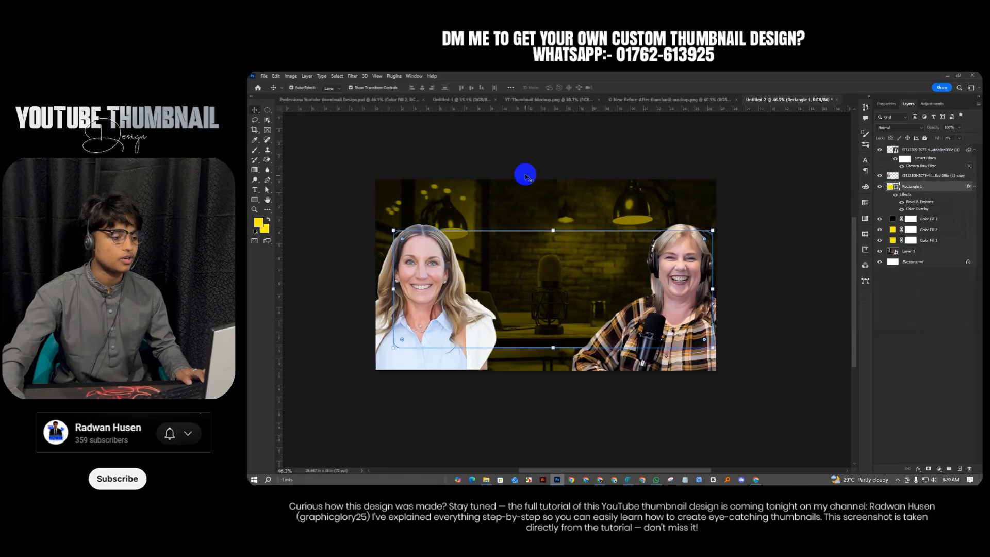
left_click(531, 150, "ctrl")
scroll(509, 290, "down", 2)
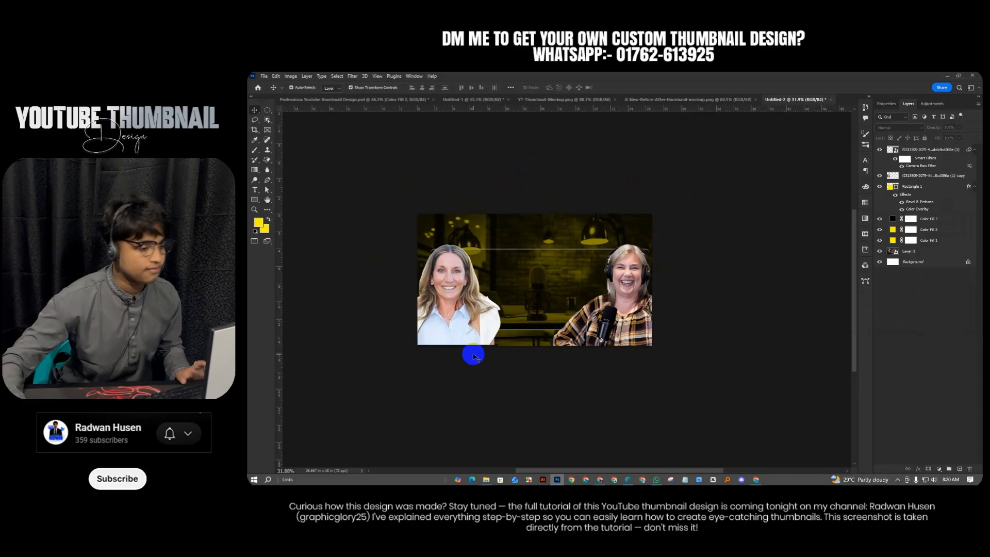
Select the title text on Artboard 1 in Untitled-1 and try dragging it into Untitled-2
scroll(529, 348, "right", 1)
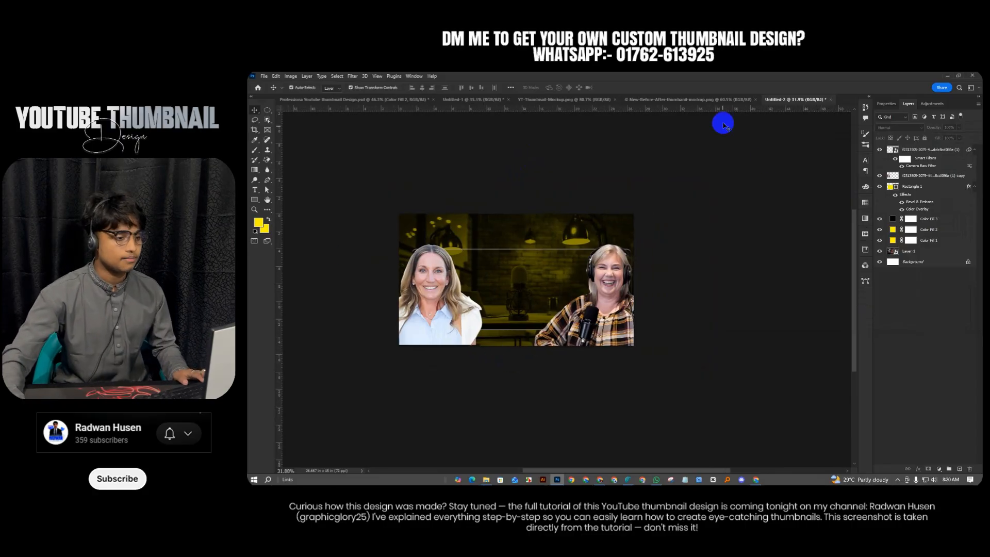
left_click(685, 99)
left_click(473, 100)
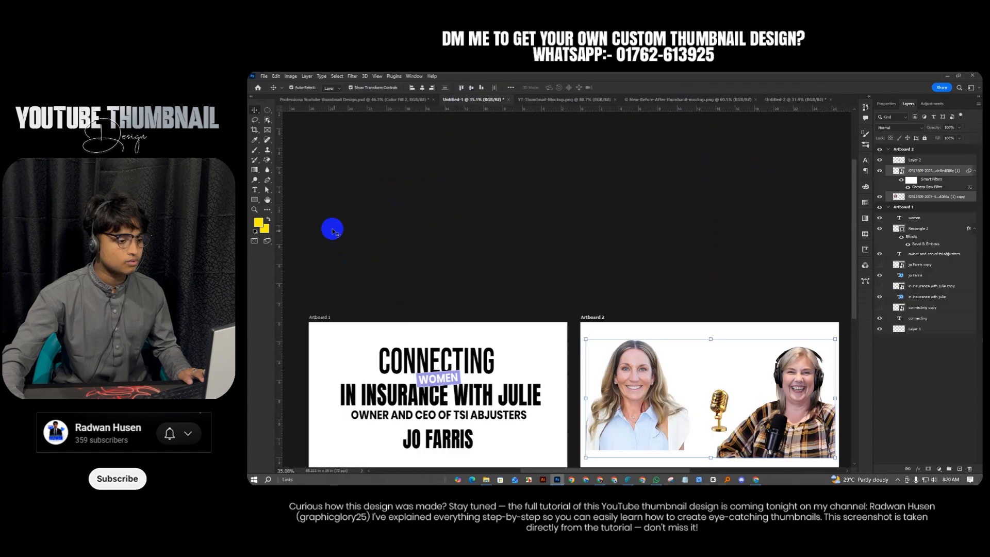
left_click_drag(349, 302, 539, 417)
left_click_drag(482, 371, 800, 100)
left_click_drag(510, 301, 501, 333)
Delete the stray copied text layers and return to the Untitled-1 document
left_click_drag(693, 193, 634, 219)
left_click_drag(664, 145, 785, 326)
key("Delete")
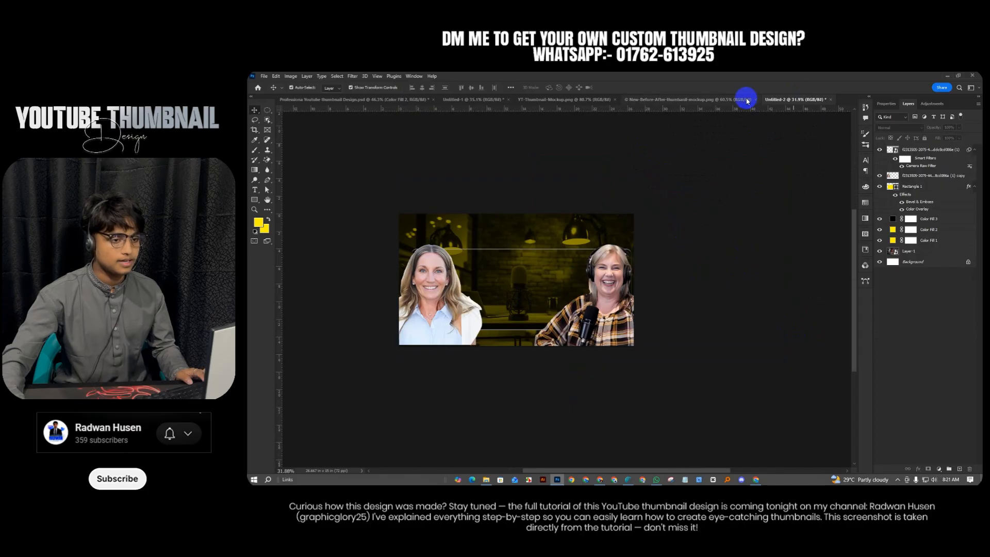
left_click(744, 98)
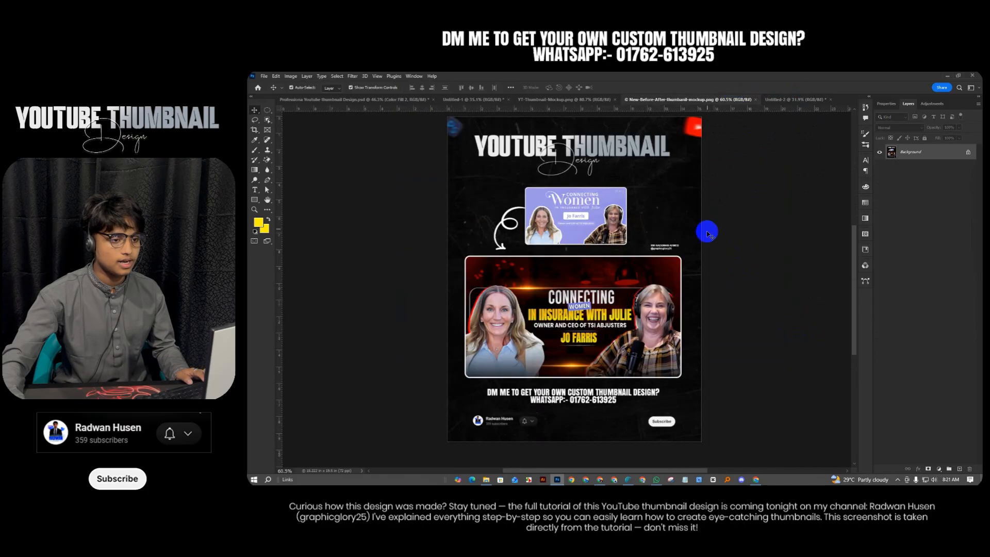
left_click(454, 99)
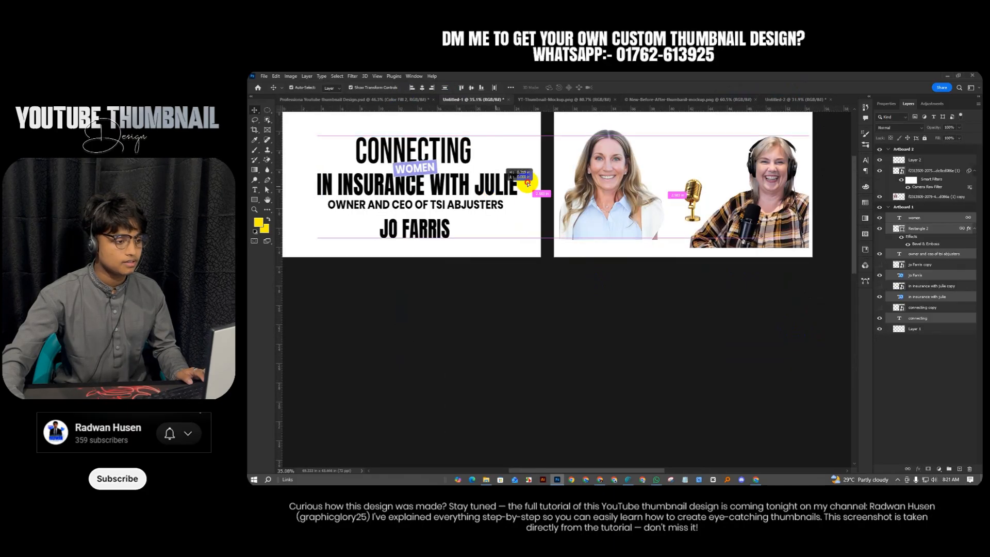
Copy the headline text into Untitled-2, centre it between the guests, and scale it to about 64%
left_click(767, 100)
left_click_drag(784, 101, 469, 404)
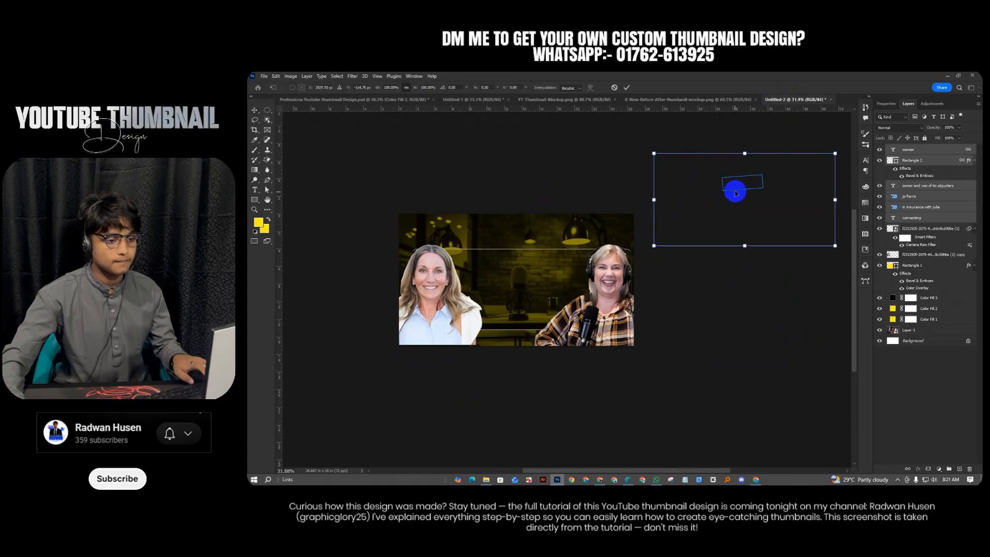
left_click_drag(727, 194, 506, 277)
left_click_drag(615, 283, 548, 282)
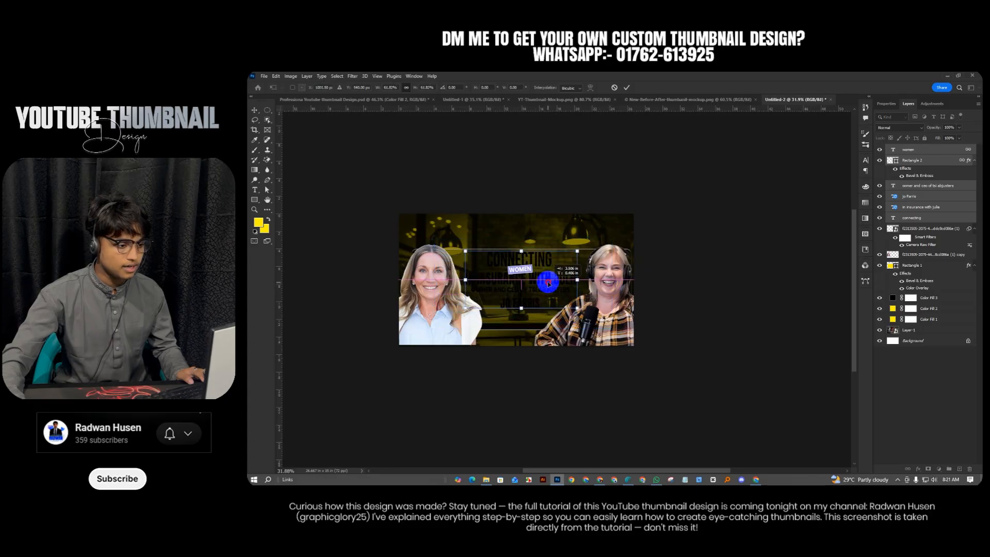
scroll(547, 283, "up", 2)
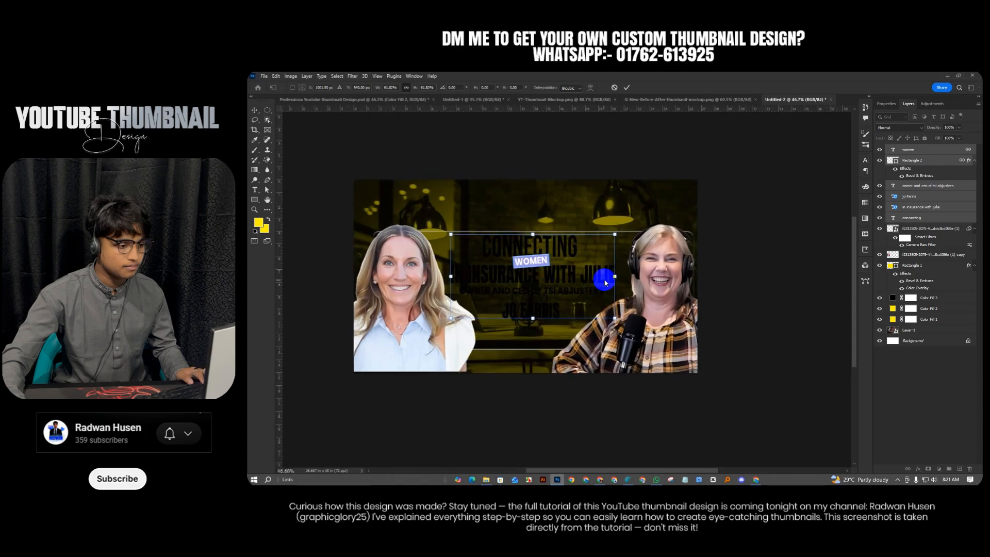
left_click_drag(615, 277, 618, 277)
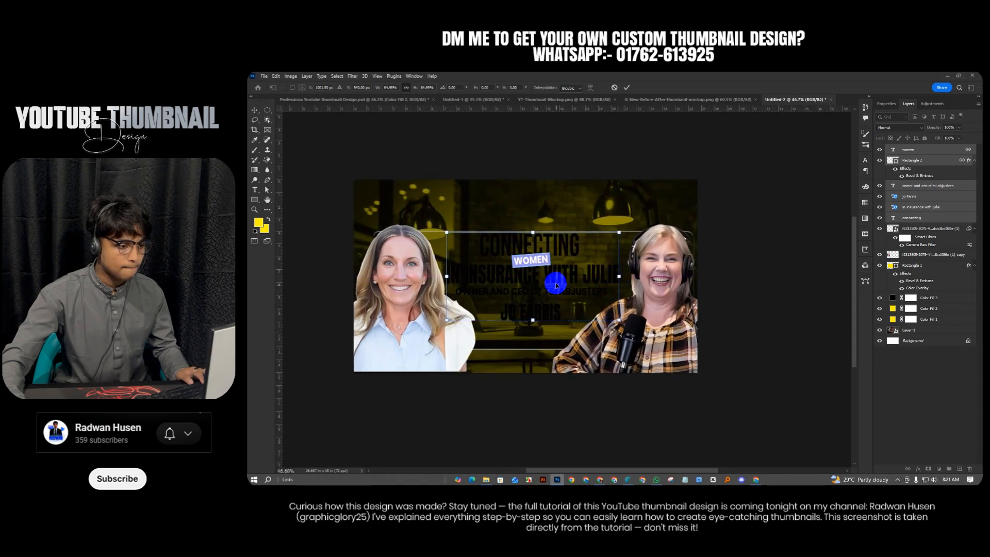
left_click_drag(559, 279, 561, 278)
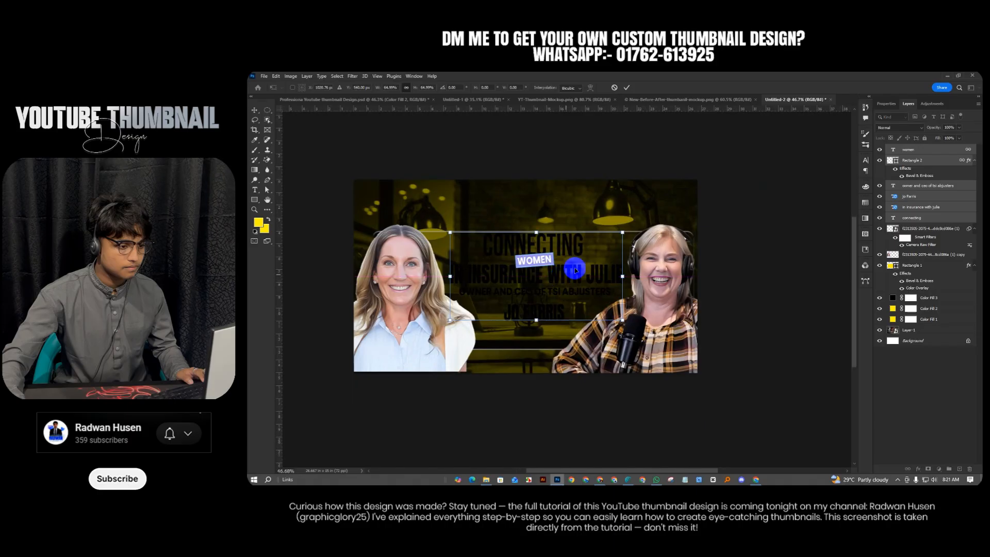
left_click(625, 89)
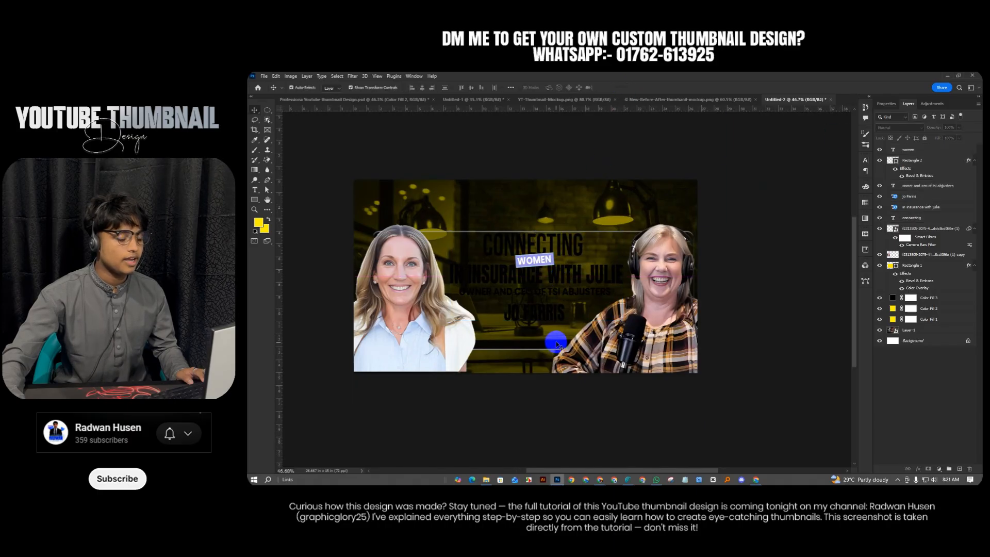
Make all four title lines white (#ffffff) and shift the IN INSURANCE WITH JULIE line right
scroll(557, 309, "up", 1)
left_click(566, 250)
left_click(573, 279, "shift")
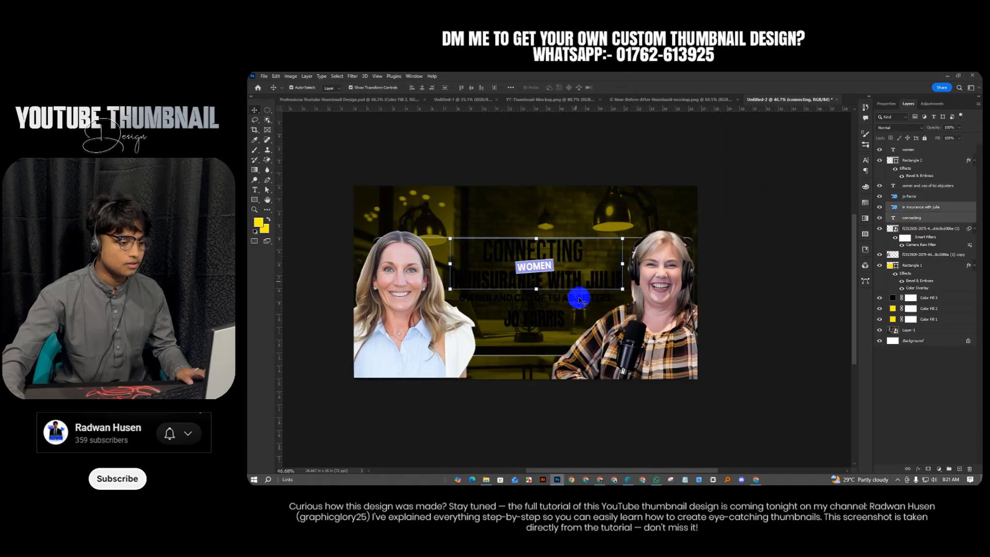
left_click(578, 308, "shift")
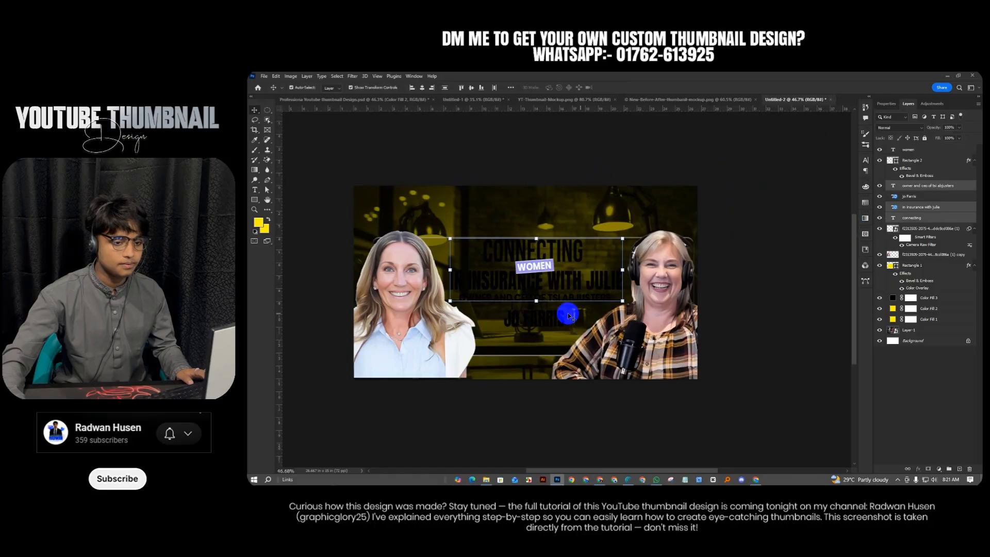
left_click(563, 323, "shift")
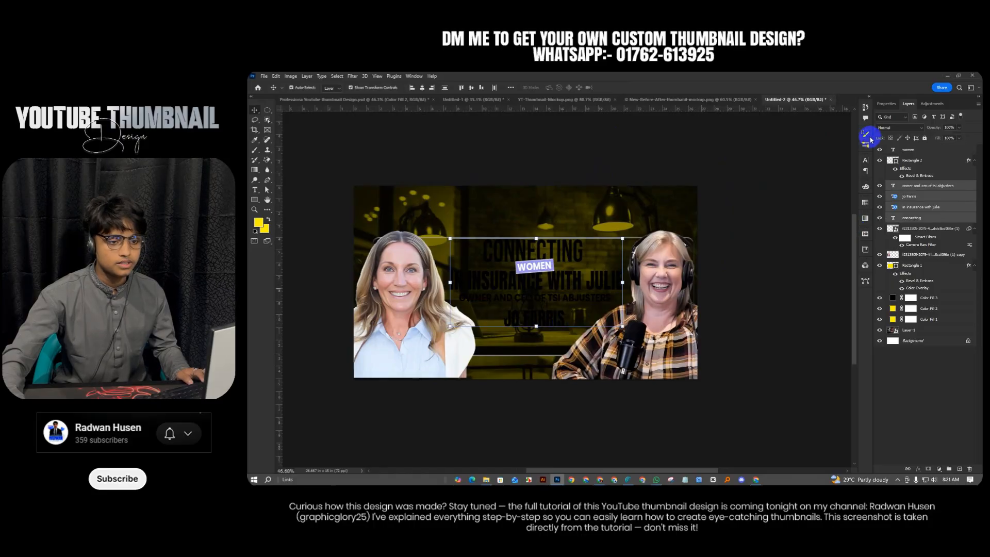
left_click(864, 164)
left_click(844, 203)
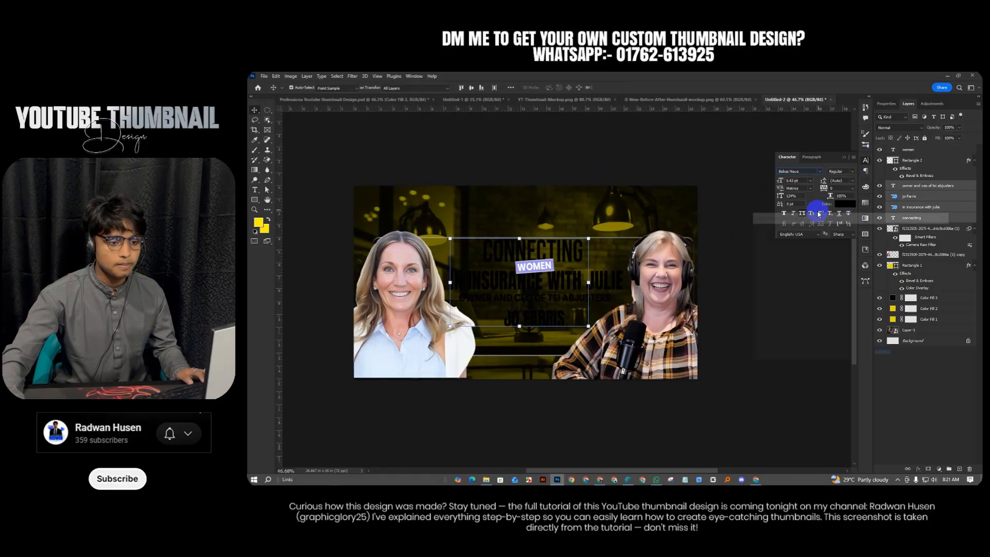
left_click_drag(774, 242, 718, 210)
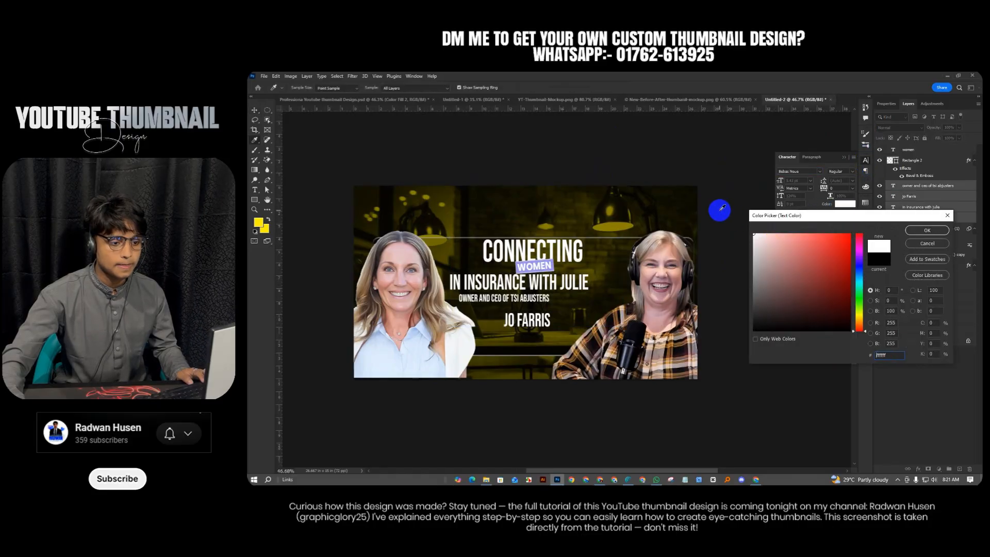
left_click(924, 230)
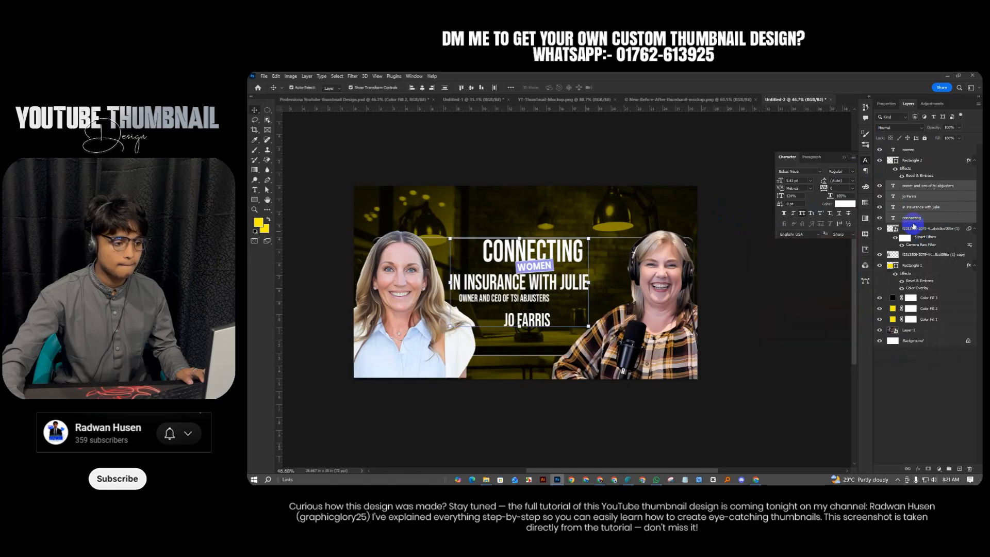
left_click_drag(579, 288, 619, 283)
Stretch the OWNER AND CEO line wider, nudge it down, and enter 'poppi' as the font
left_click(626, 87)
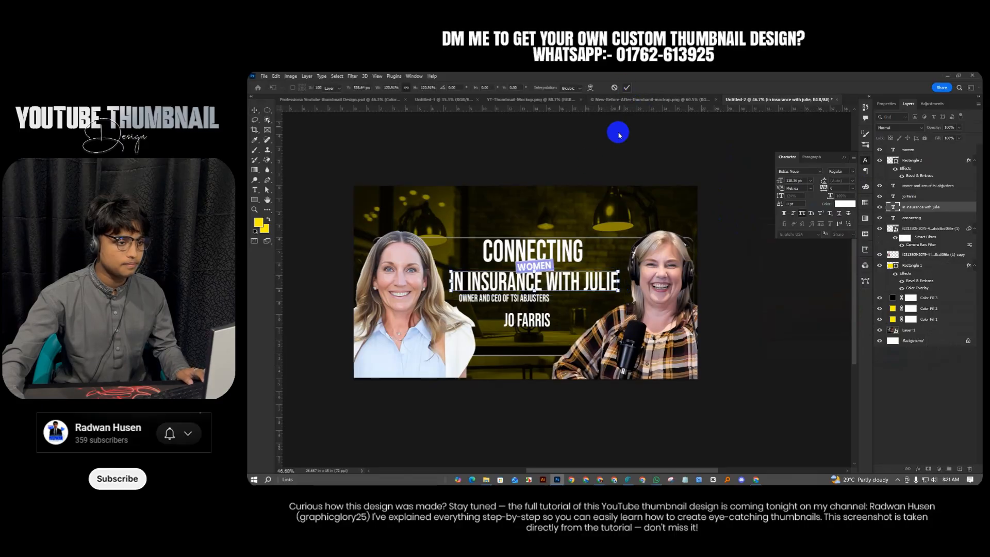
left_click(535, 309)
left_click_drag(537, 298, 596, 298)
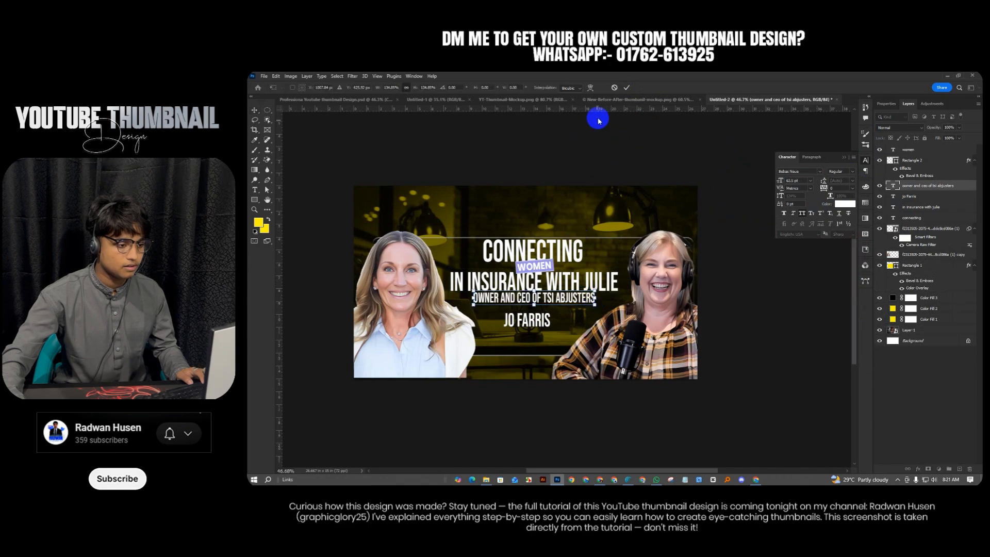
left_click(626, 88)
left_click(559, 309)
left_click_drag(559, 299, 560, 303)
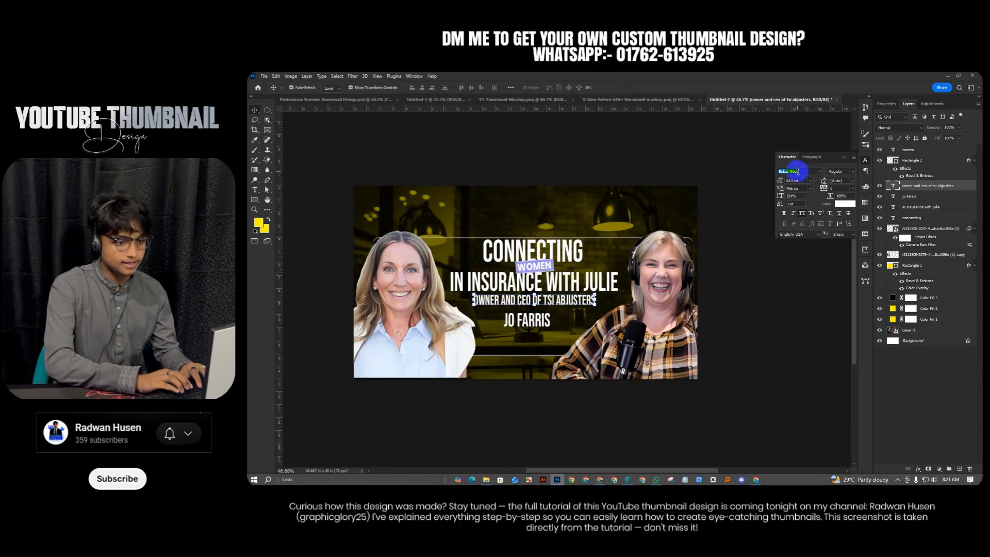
type("poppi")
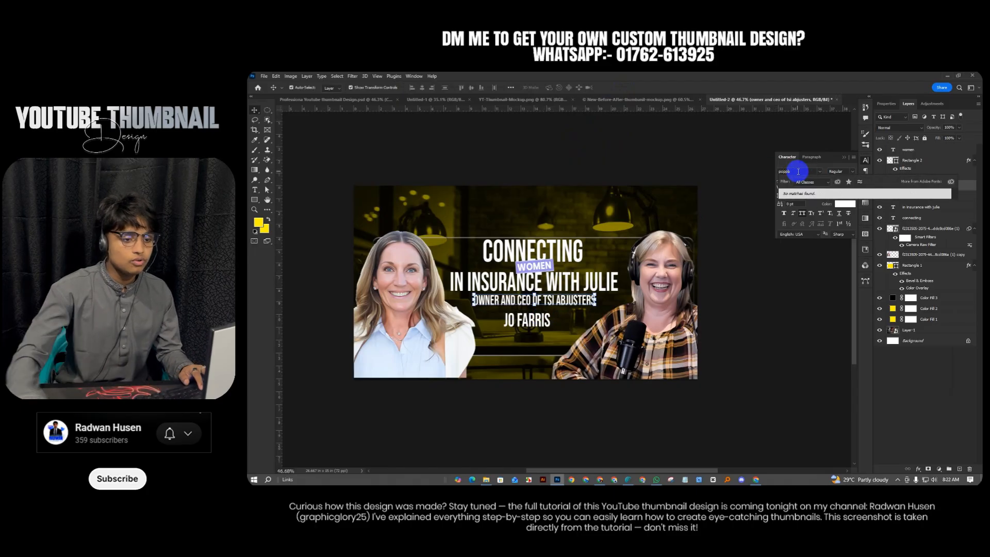
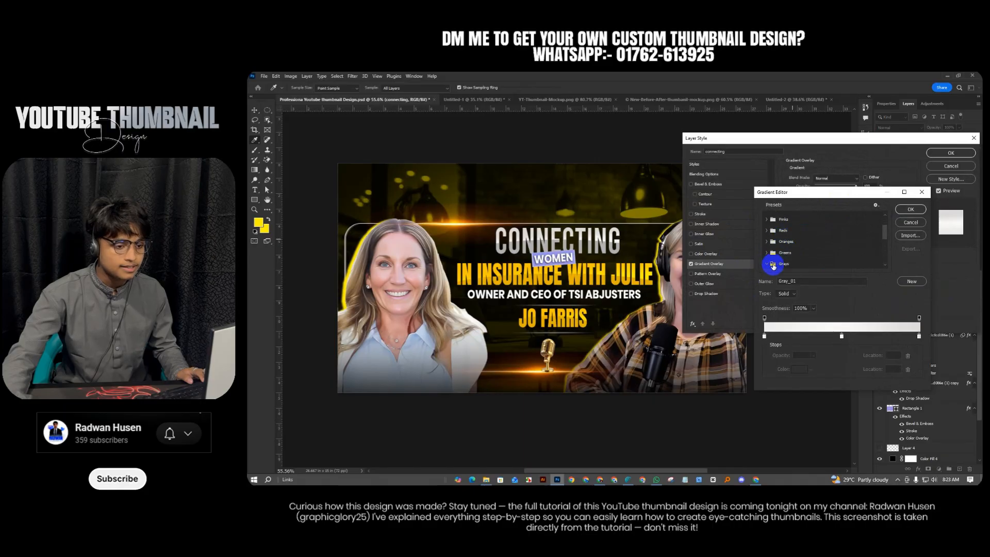
Apply the Grays > Gray_01 white-to-grey gradient overlay to CONNECTING and commit the style
left_click(773, 266)
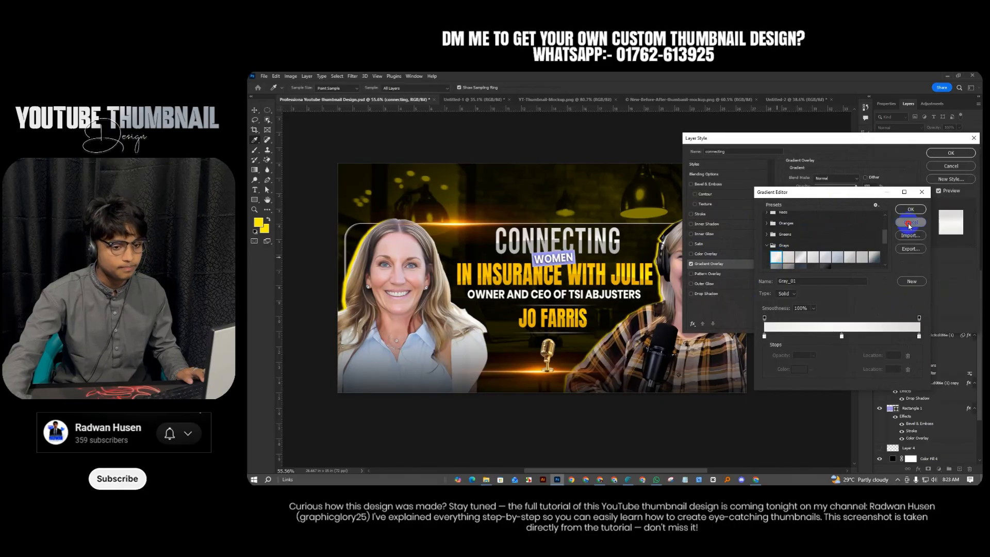
left_click(911, 208)
left_click(611, 273)
key("Return")
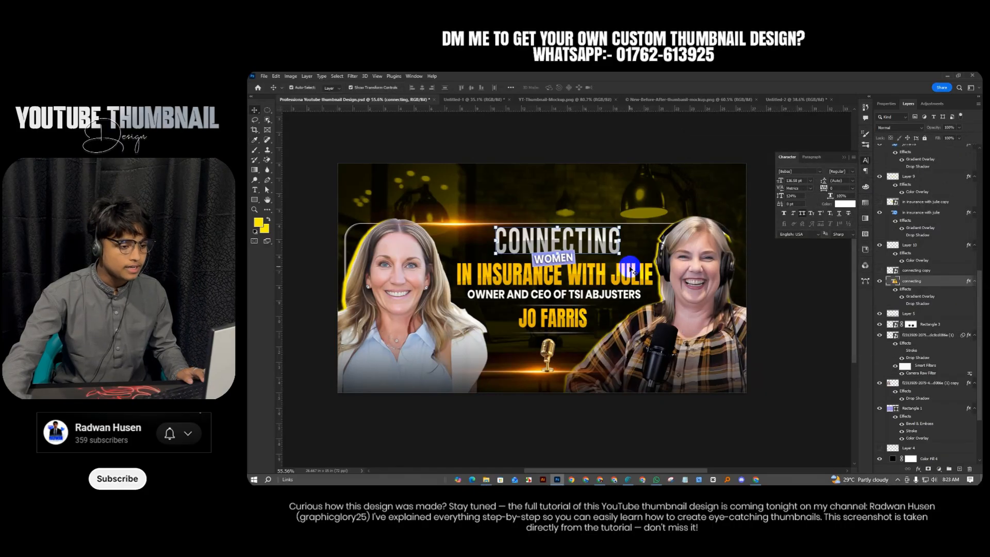
Open the IN INSURANCE WITH JULIE line's gradient overlay and start a new gradient preset
left_click(631, 269)
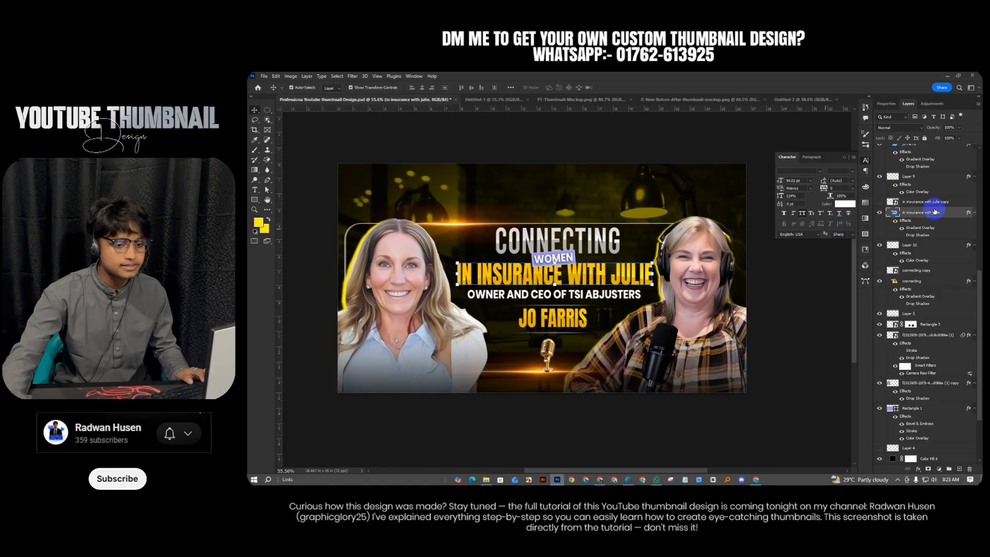
double_click(921, 231)
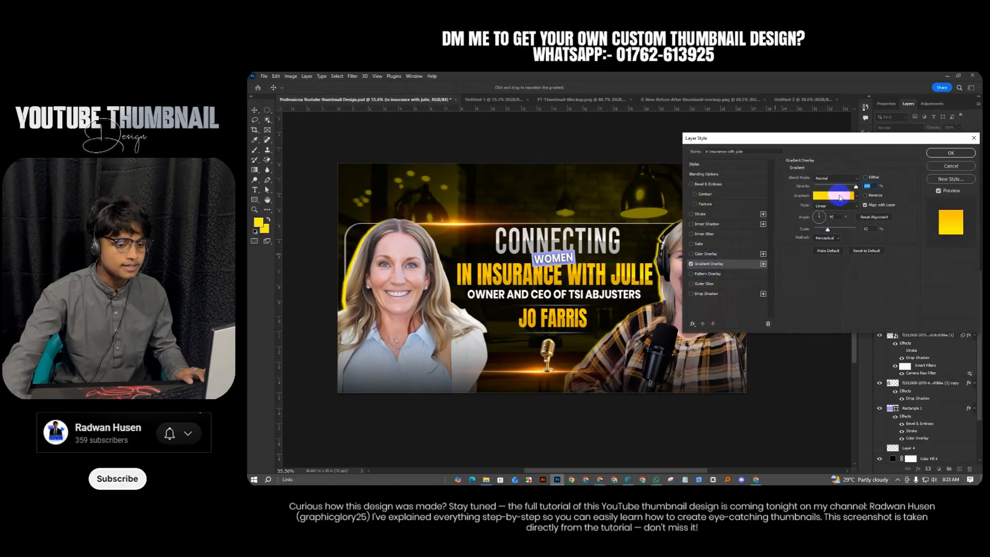
left_click(839, 196)
scroll(804, 242, "down", 3)
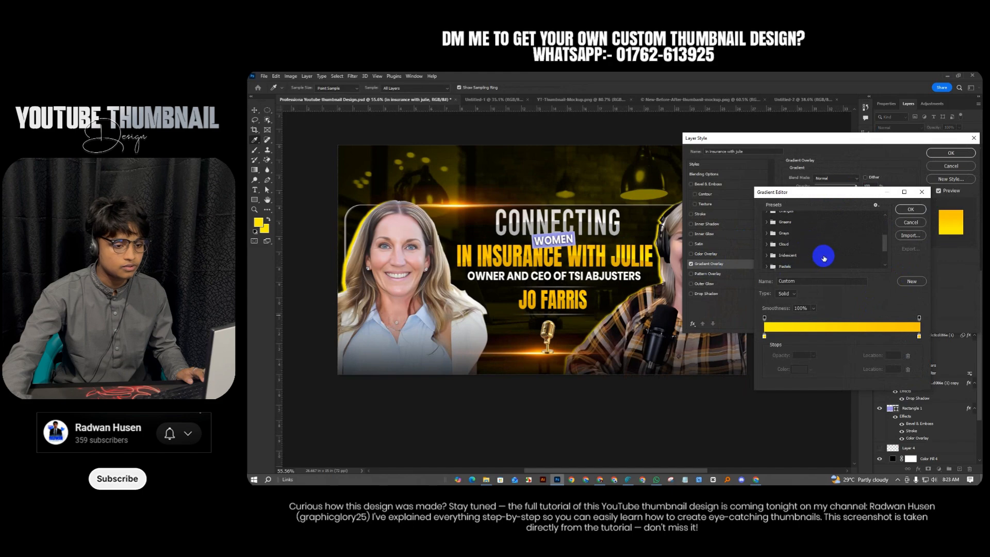
scroll(823, 258, "down", 4)
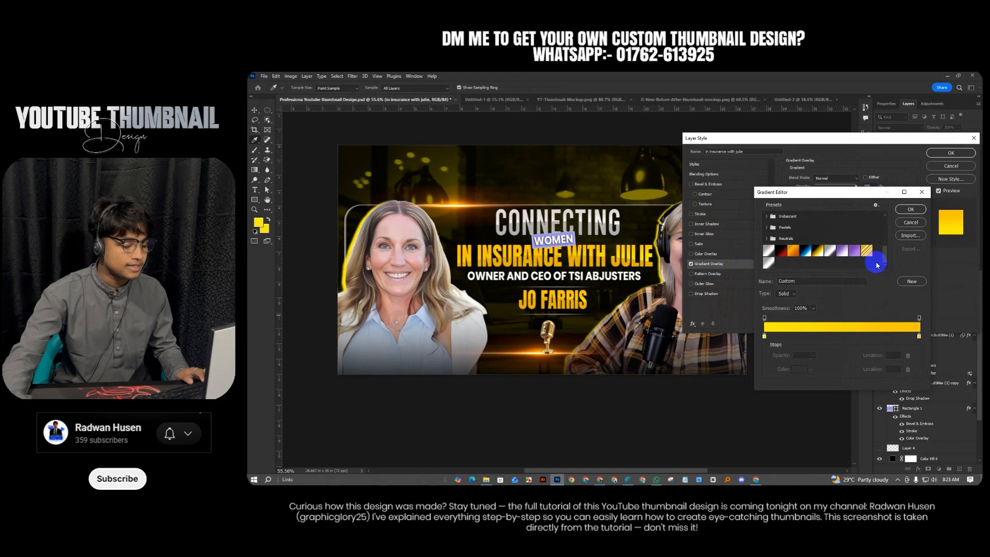
left_click(911, 281)
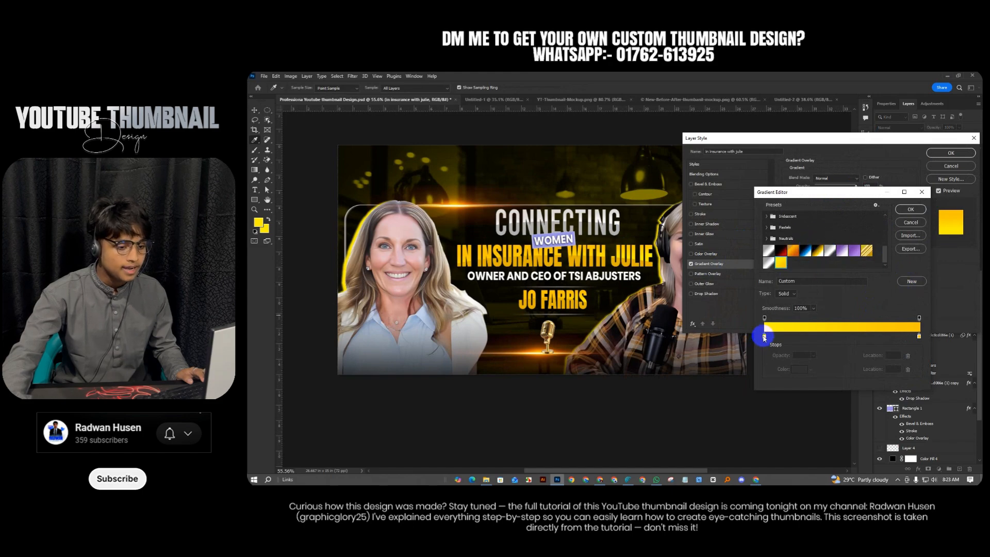
Set the gradient stops to bright yellow fff000 and golden ffc600, then apply the style
left_click(799, 369)
double_click(881, 355)
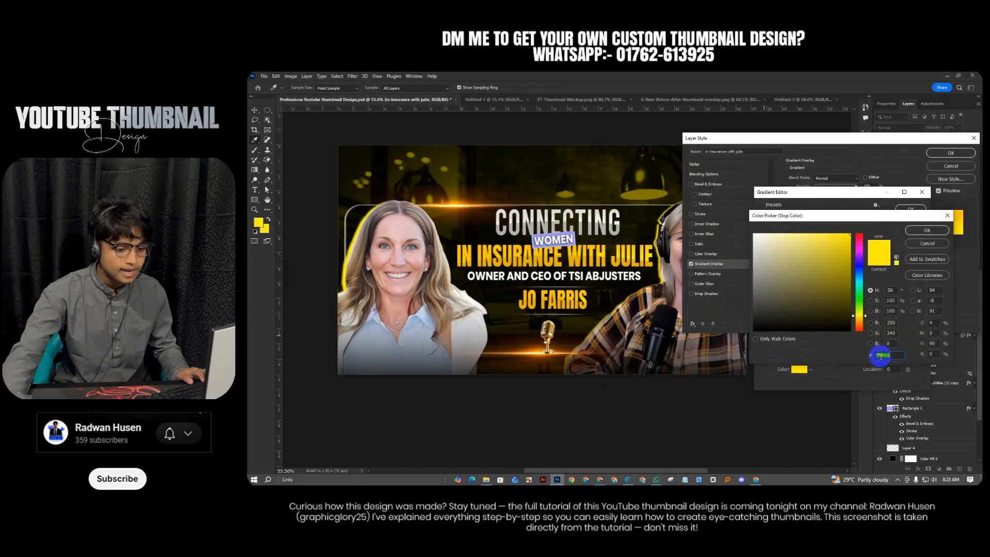
left_click(920, 232)
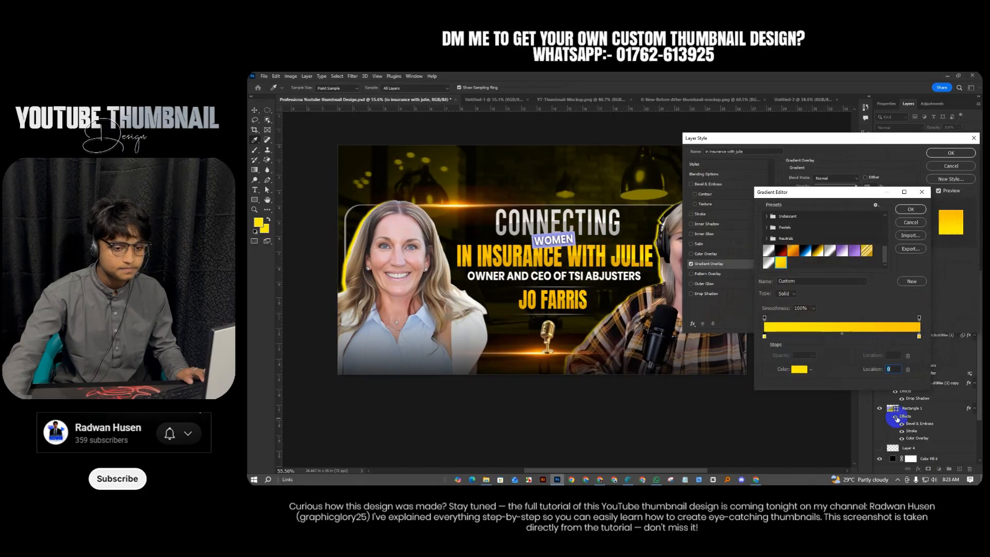
left_click(919, 336)
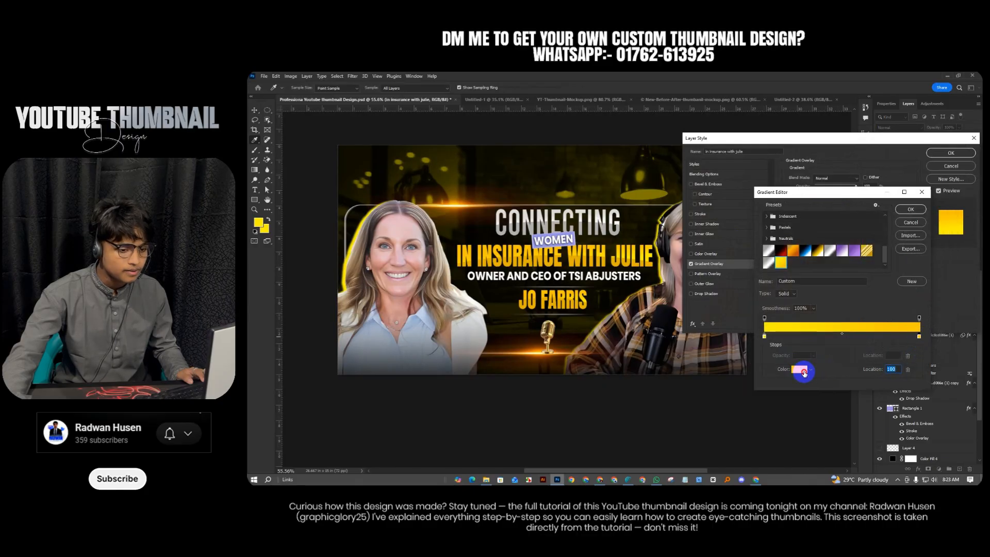
left_click(798, 369)
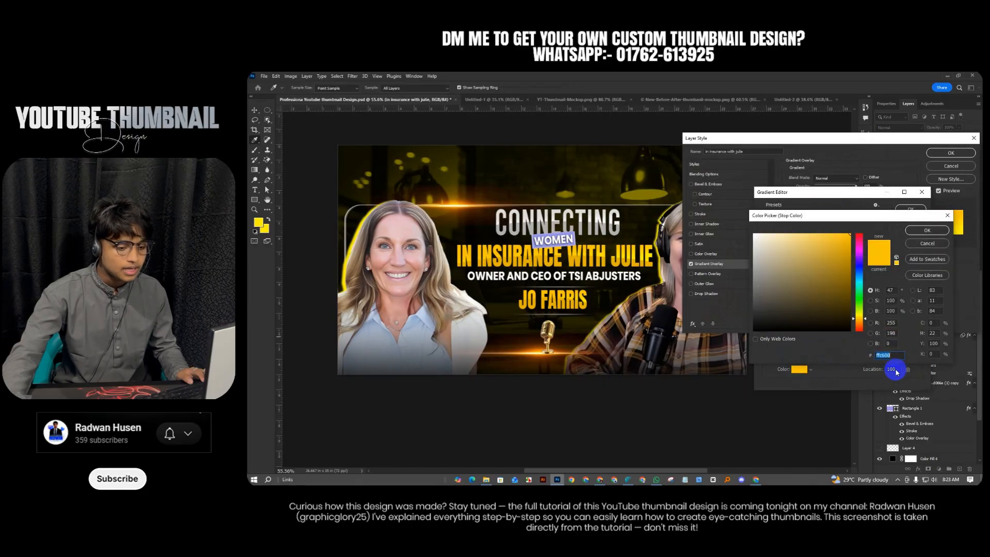
left_click(934, 233)
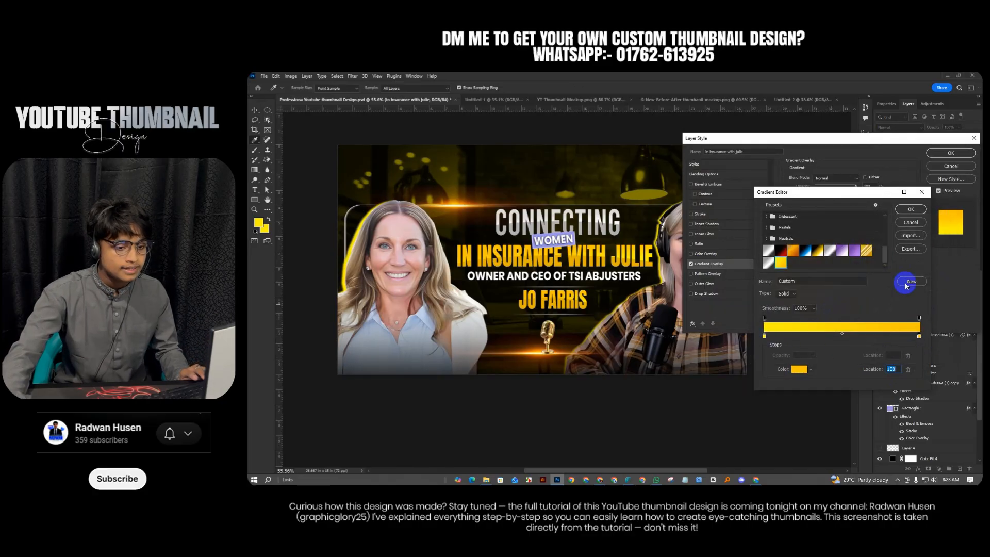
left_click(911, 210)
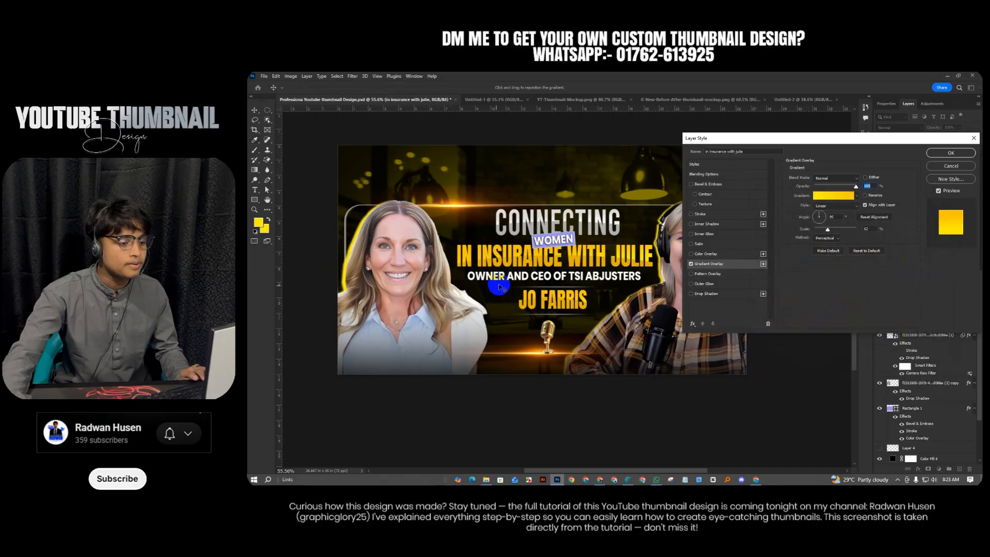
left_click(950, 153)
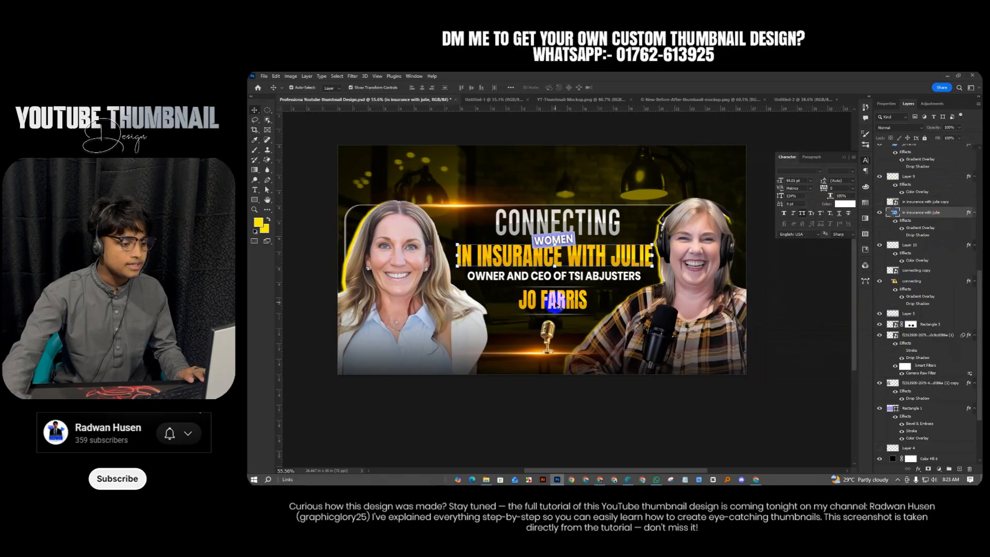
In Untitled-2, select the CONNECTING layer and open its Blending Options
left_click(754, 286)
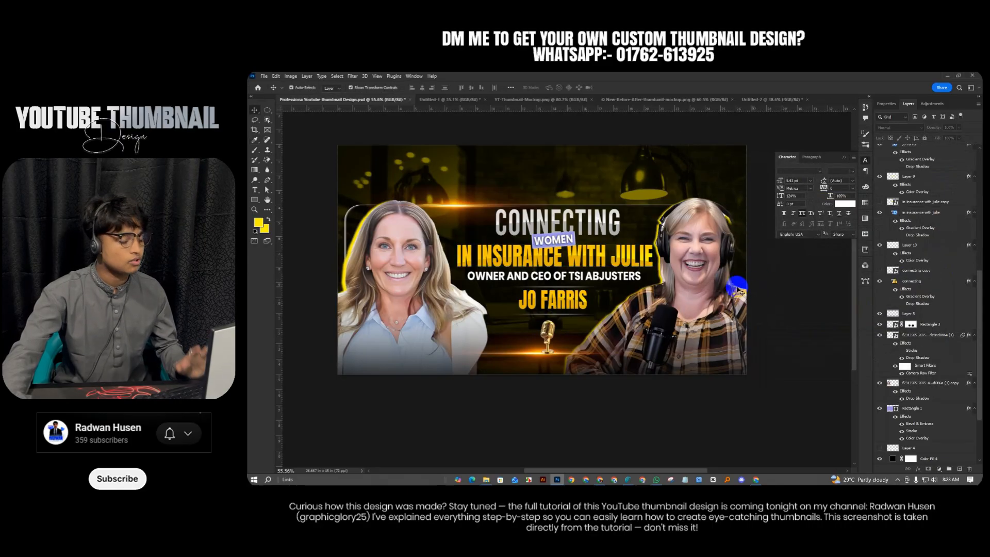
left_click(777, 101)
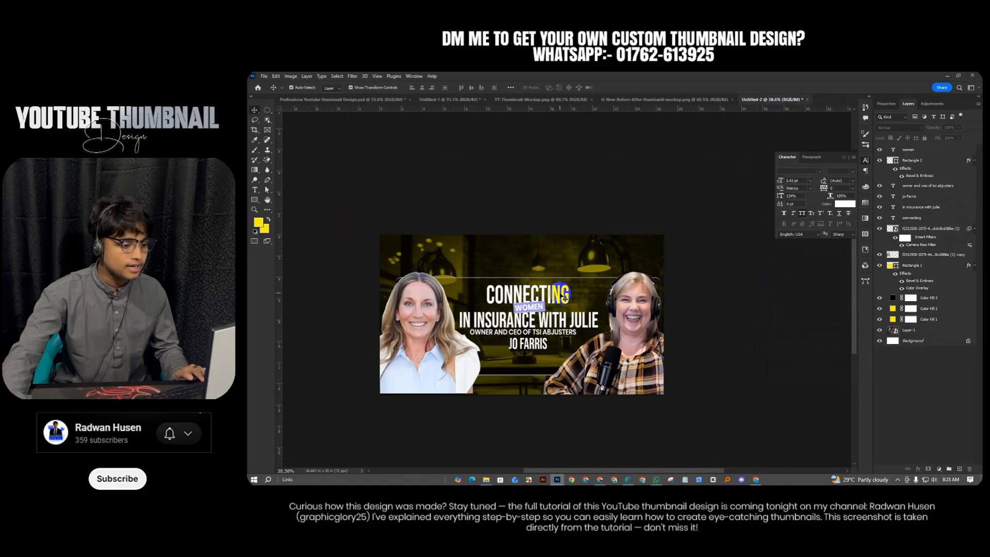
left_click(565, 298)
right_click(938, 220)
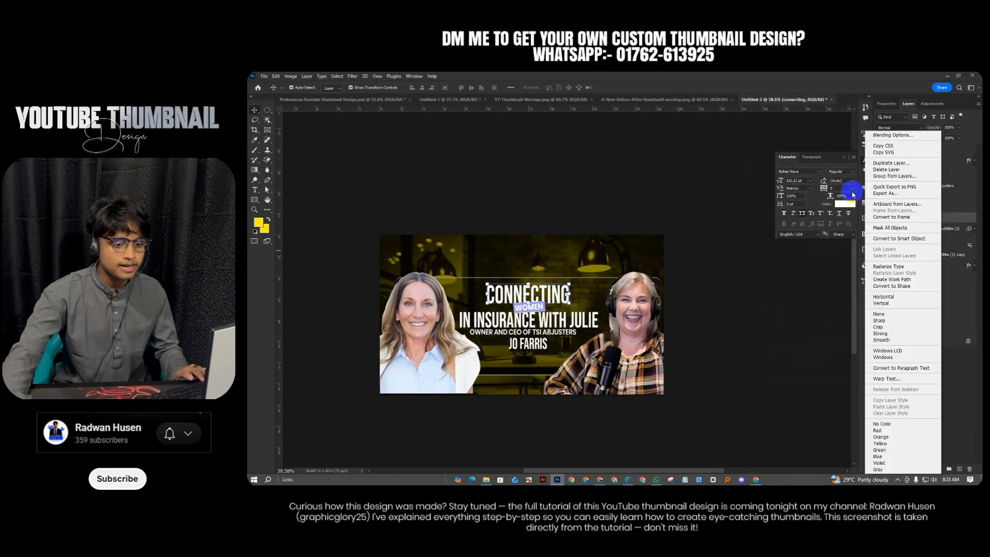
left_click(878, 136)
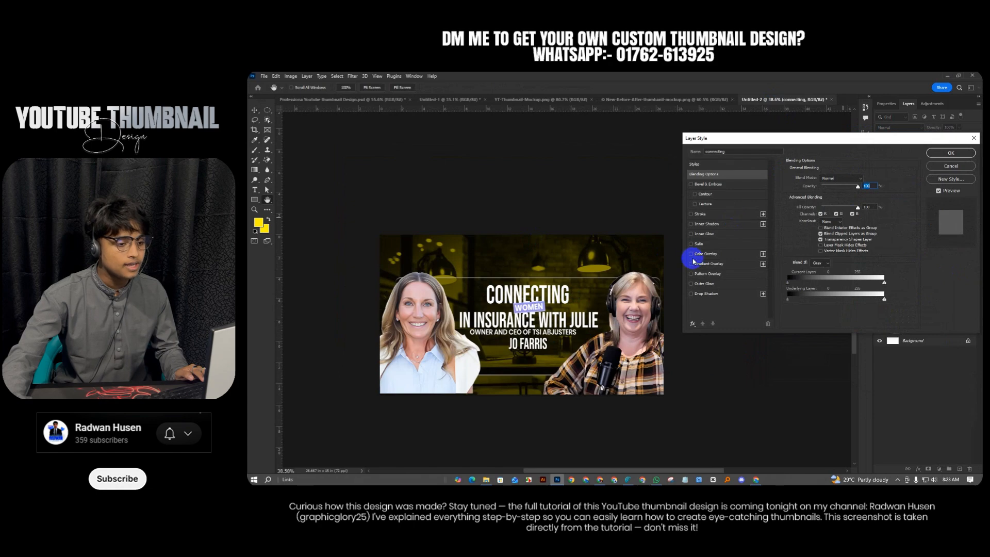
Enable Gradient Overlay with the Grays > Gray_01 preset and apply it
left_click(692, 264)
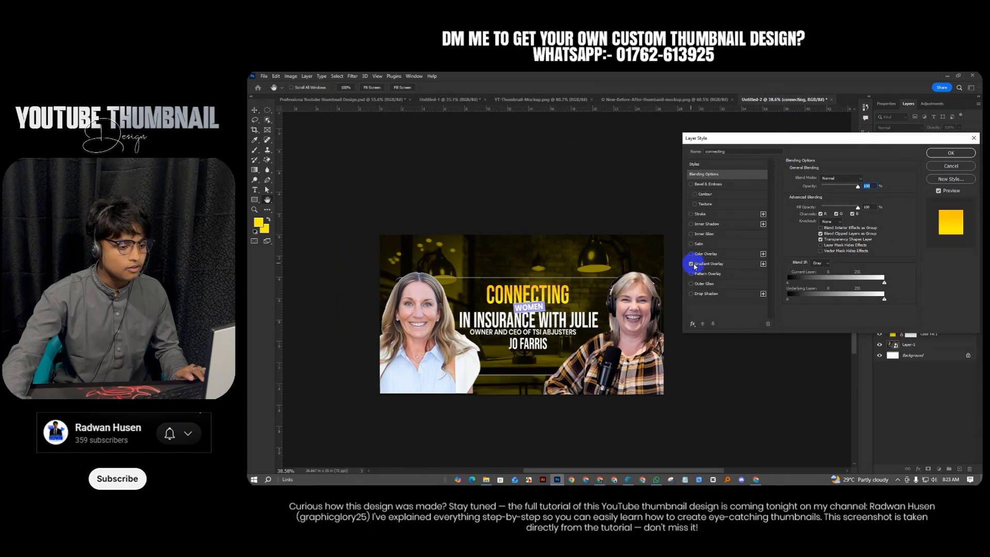
left_click(708, 263)
left_click(822, 193)
scroll(791, 234, "down", 2)
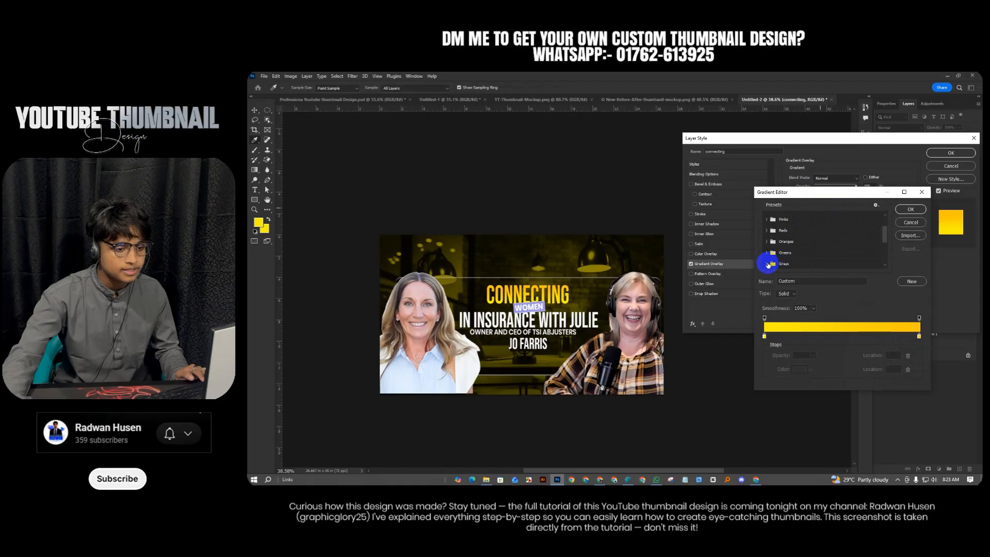
left_click(768, 264)
left_click(804, 259)
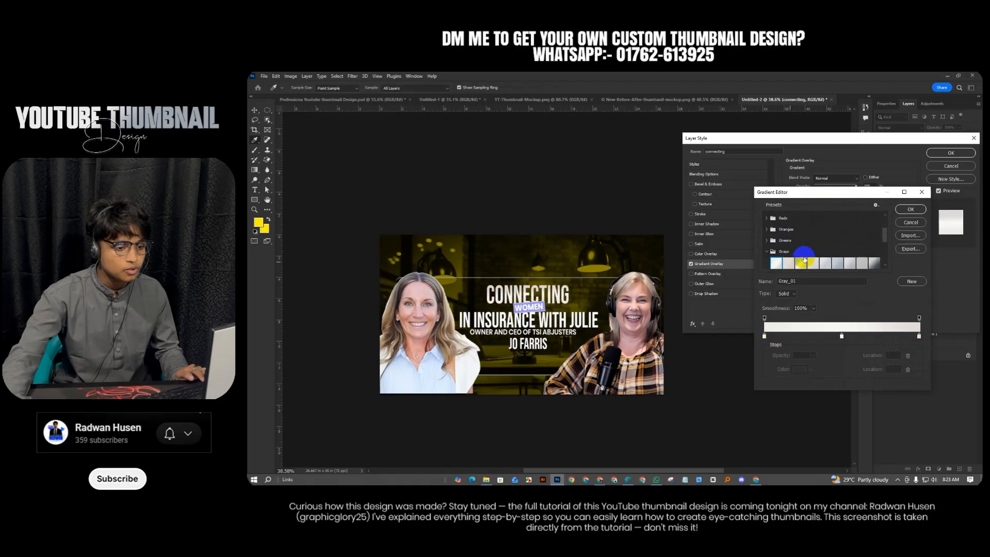
left_click(921, 209)
left_click(950, 154)
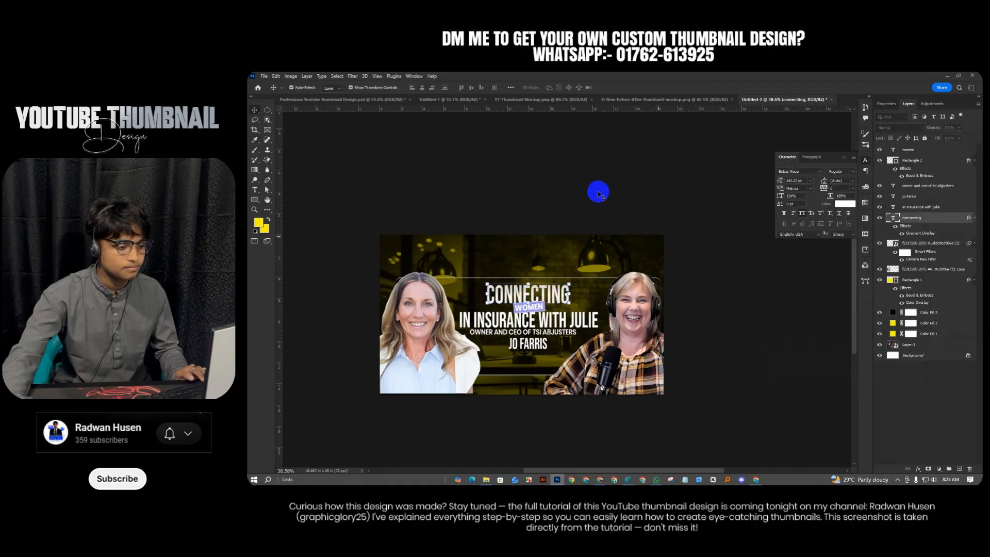
left_click(599, 192)
scroll(561, 301, "down", 1)
scroll(556, 300, "up", 2)
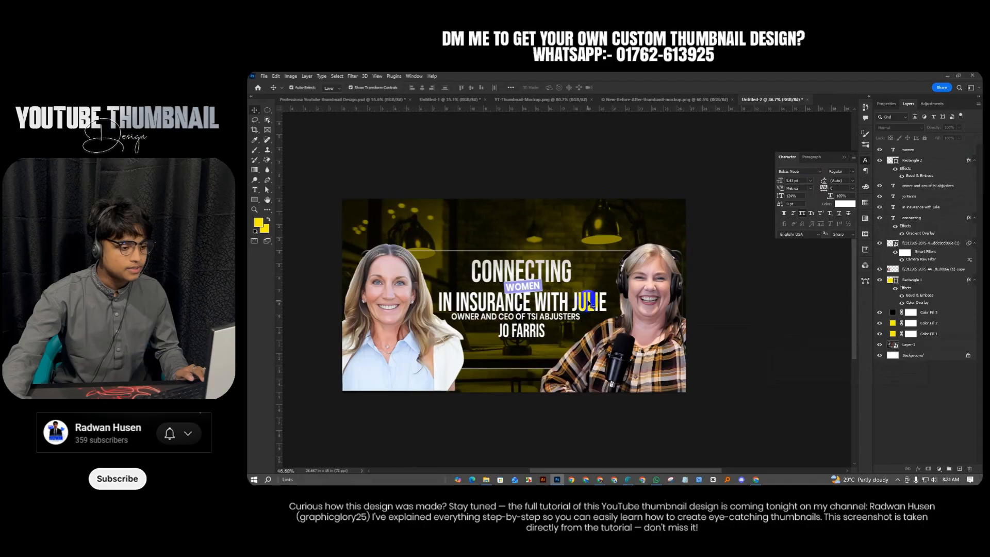
Give the IN INSURANCE WITH JULIE line the saved yellow gradient overlay
left_click(927, 208)
right_click(929, 209)
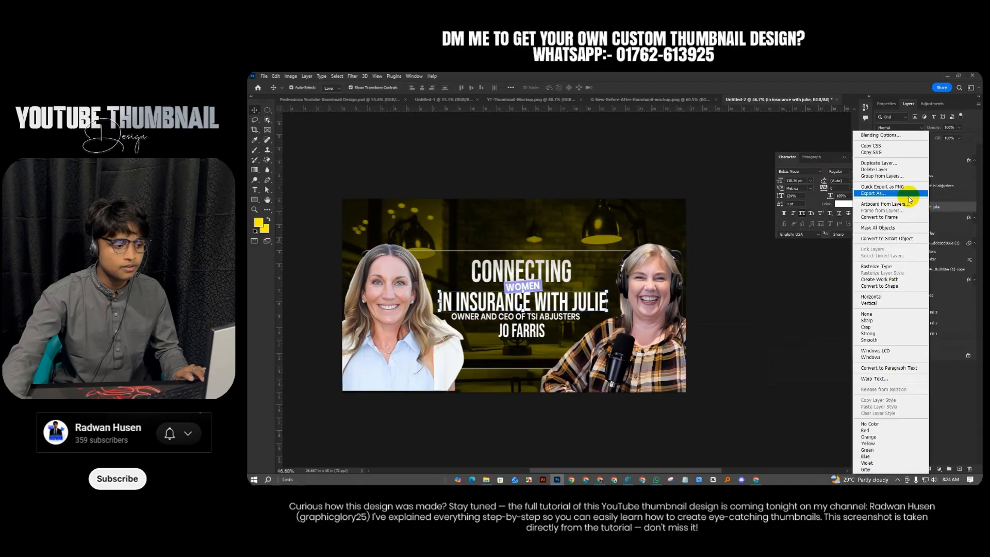
left_click(873, 136)
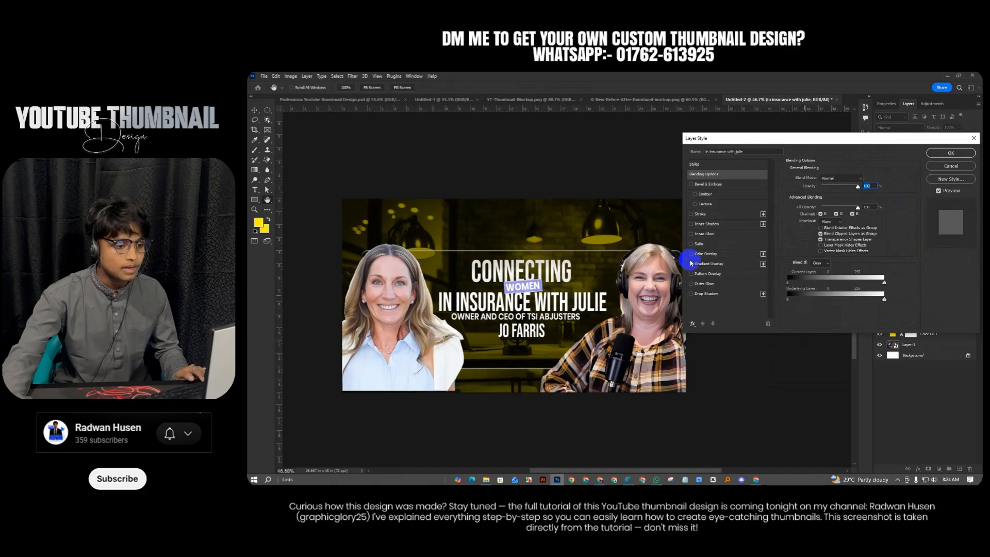
left_click(692, 265)
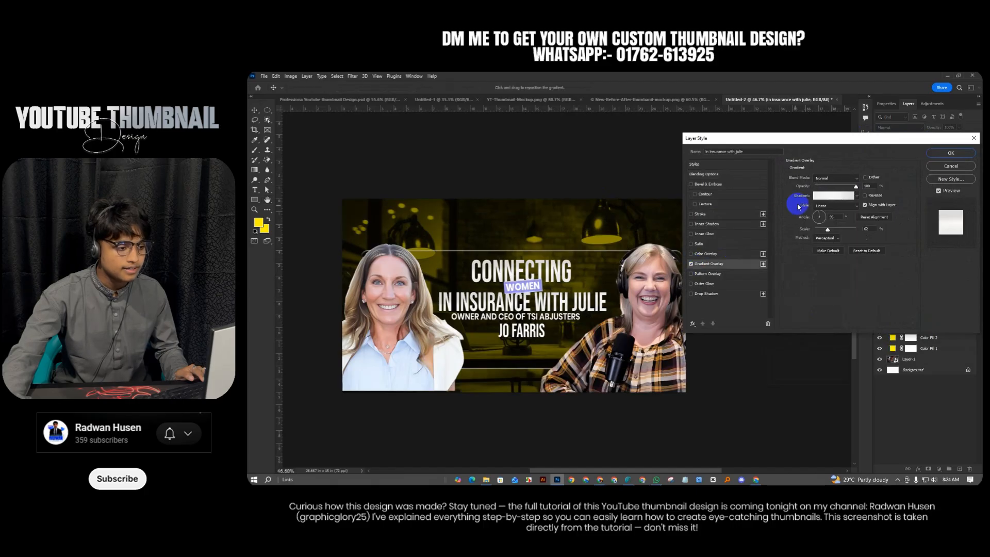
left_click(823, 196)
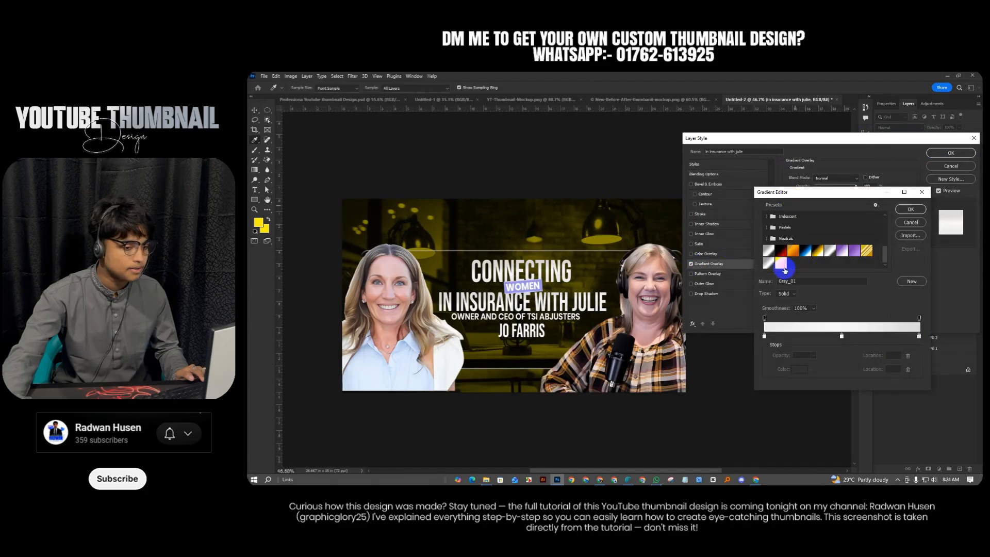
left_click(778, 264)
left_click(910, 209)
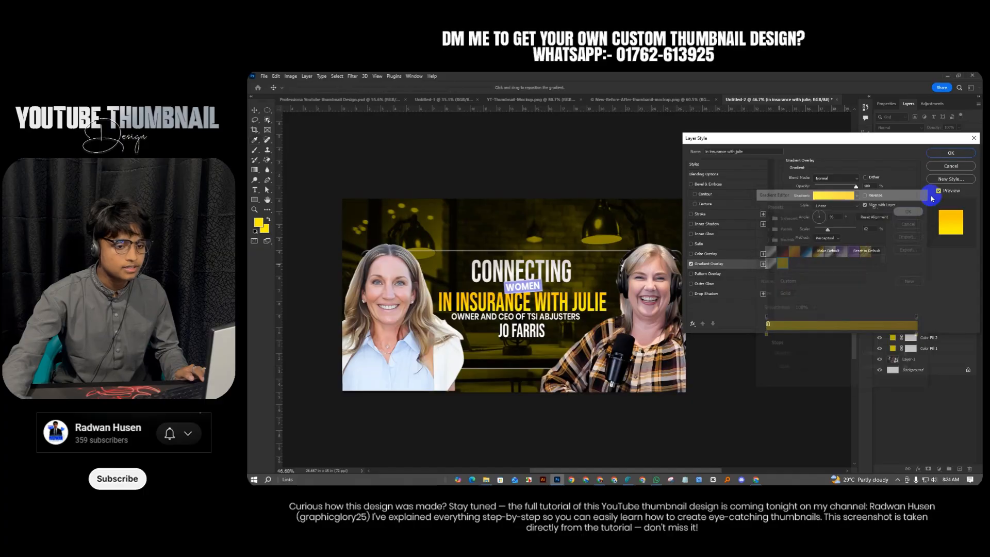
left_click(952, 153)
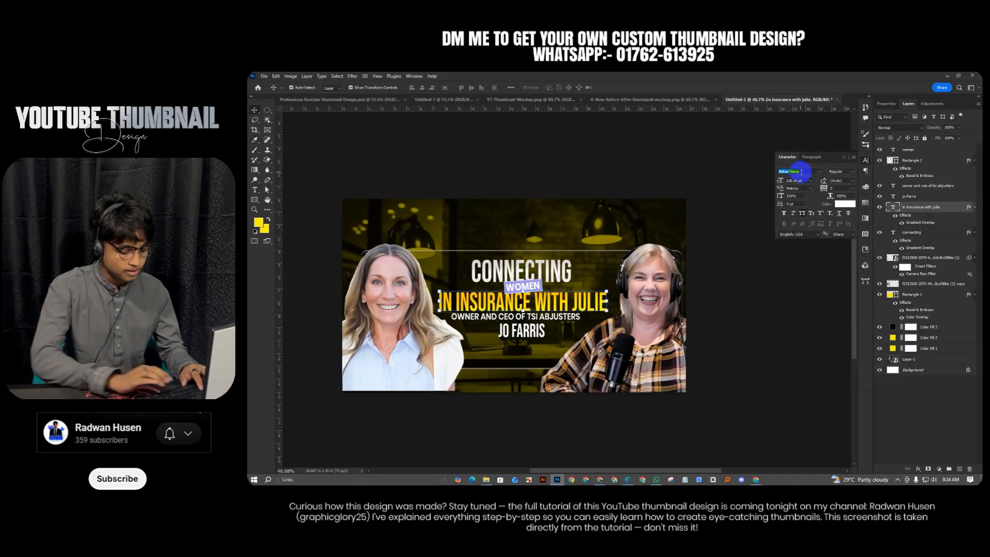
Set the line in Anton Regular and scale it to about 83%, committing the transform
type("anto")
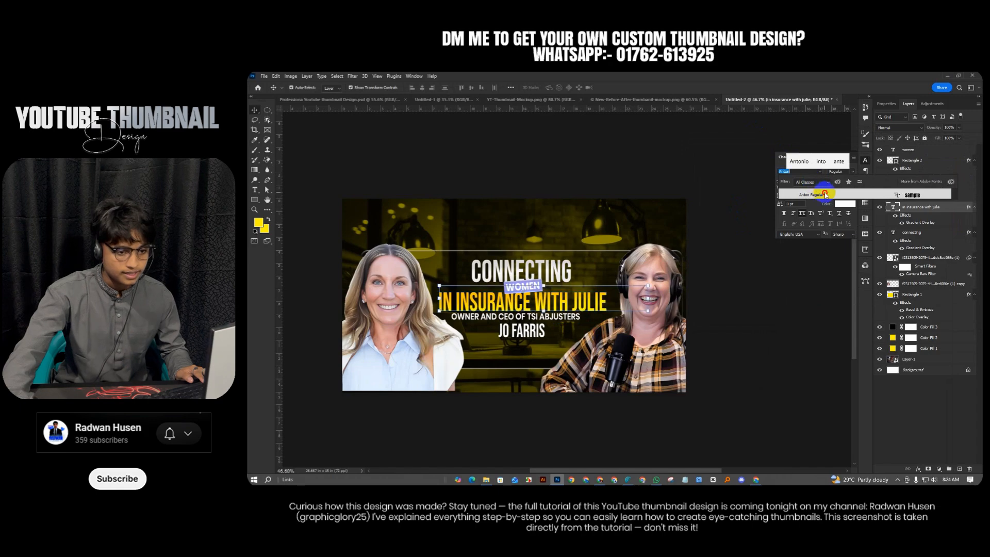
left_click(812, 194)
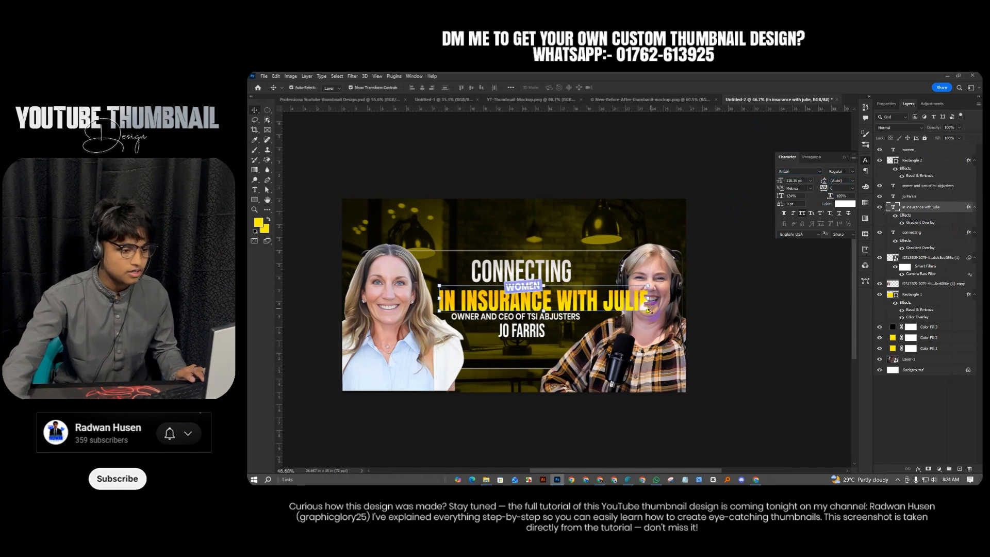
left_click_drag(648, 299, 615, 294)
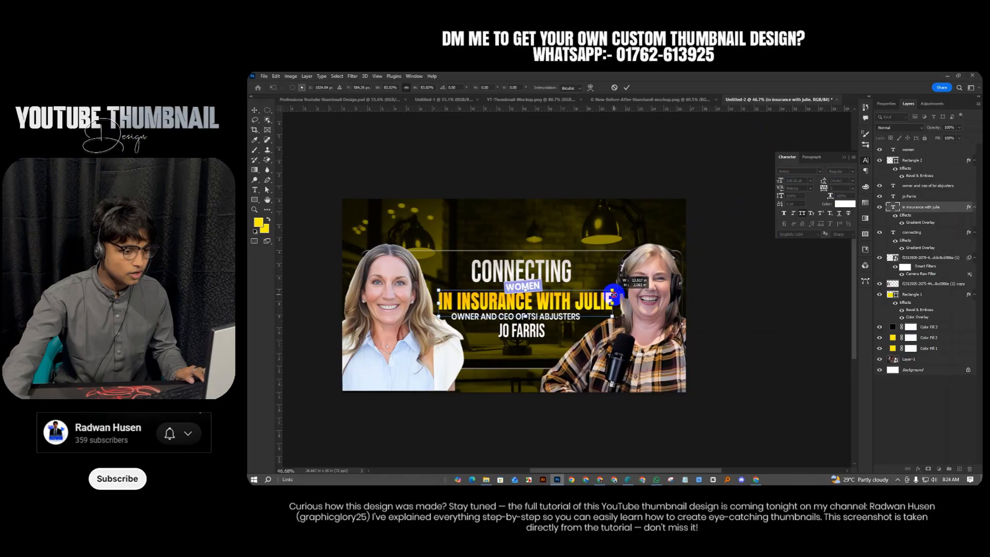
left_click(626, 88)
key("ctrl+plus")
key("ctrl+plus")
left_click_drag(533, 163, 550, 301)
Locate and select the WOMEN tag layer, running a quick Free Transform on it
scroll(550, 304, "up", 3)
left_click(440, 241)
scroll(471, 286, "up", 3)
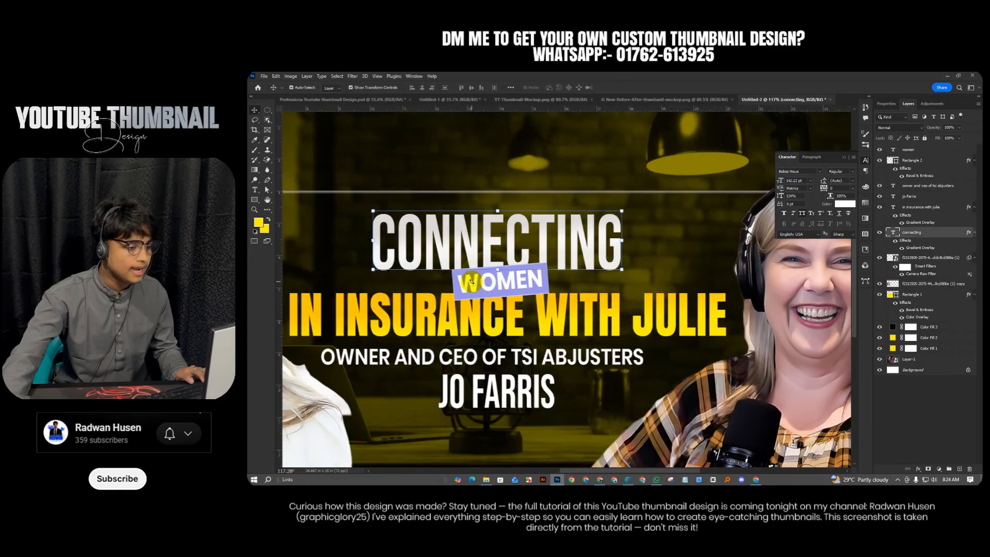
left_click(414, 291)
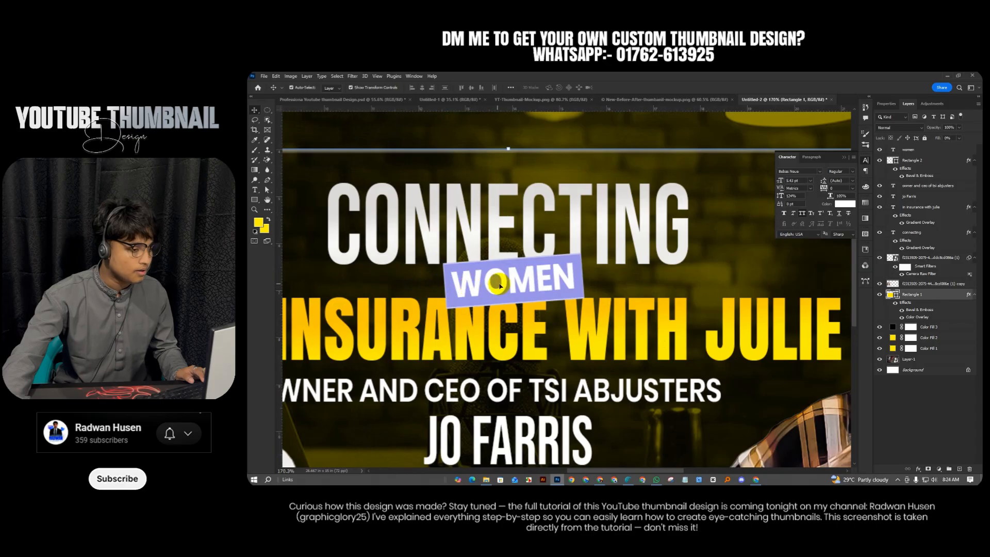
scroll(538, 281, "down", 2)
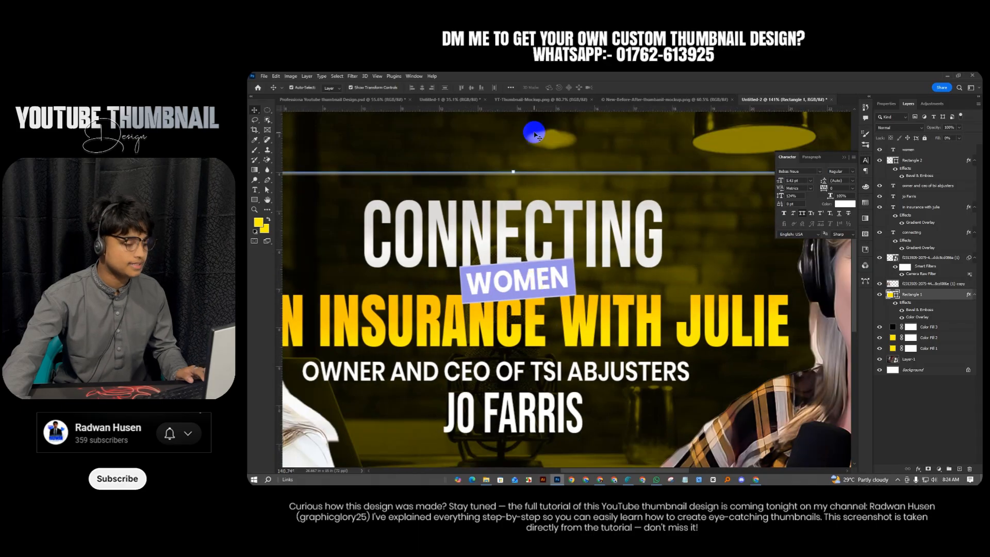
left_click(528, 315)
scroll(527, 312, "down", 6)
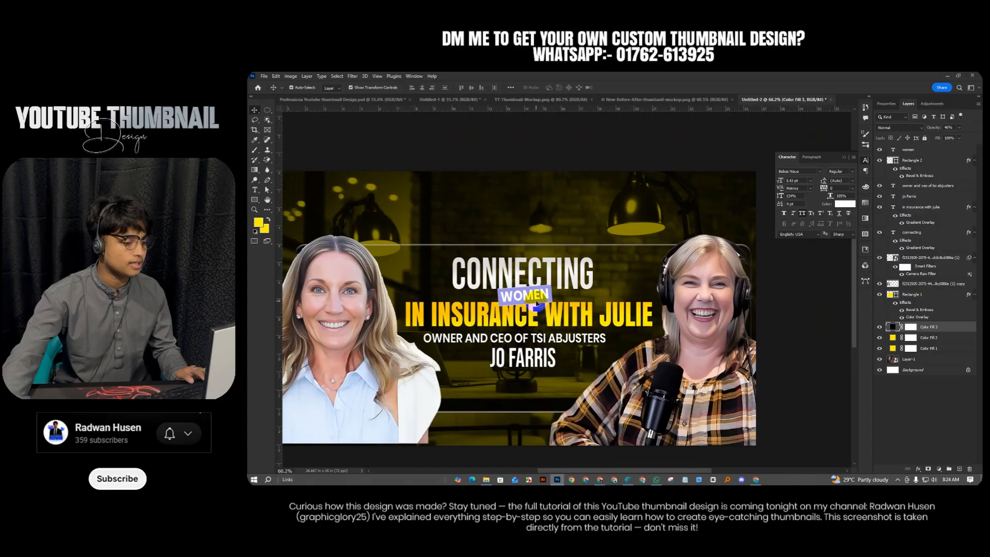
left_click(536, 304)
key("ctrl+t")
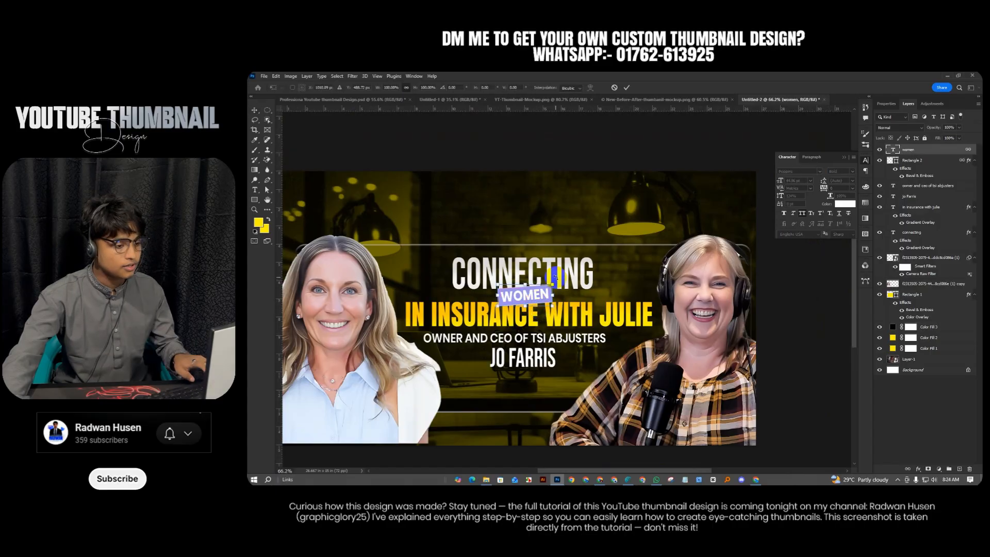
left_click(627, 89)
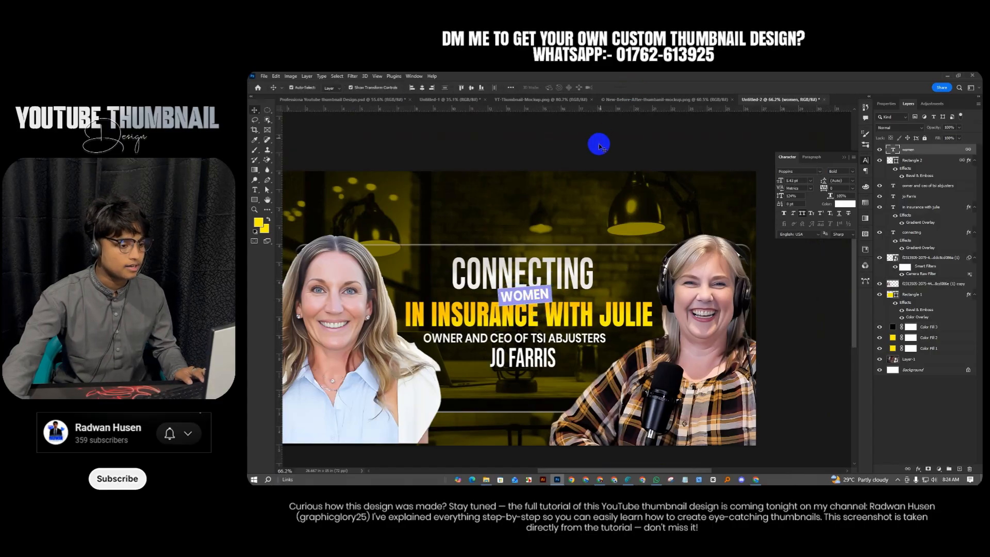
left_click(596, 143)
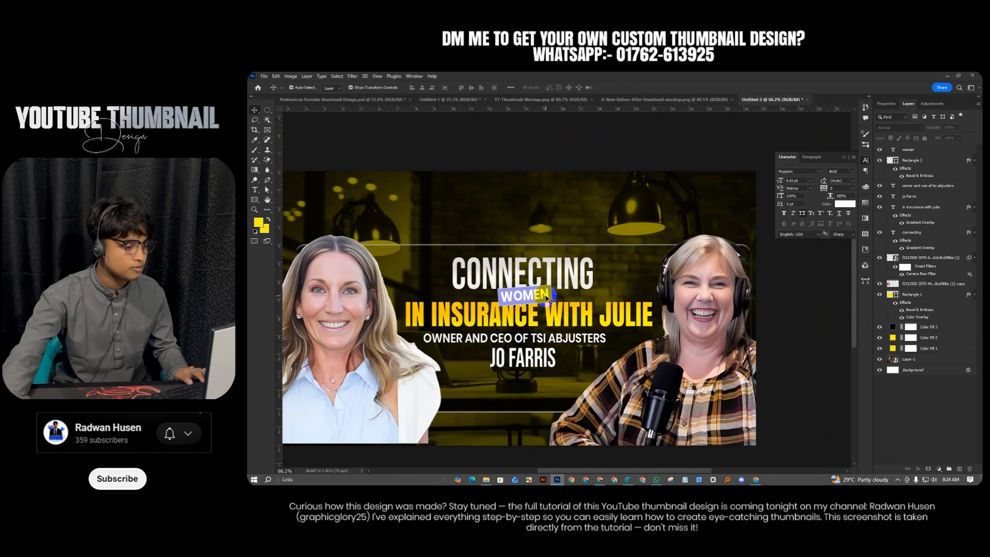
left_click(548, 299)
Add a black drop shadow of size 9 to the WOMEN tag
right_click(926, 154)
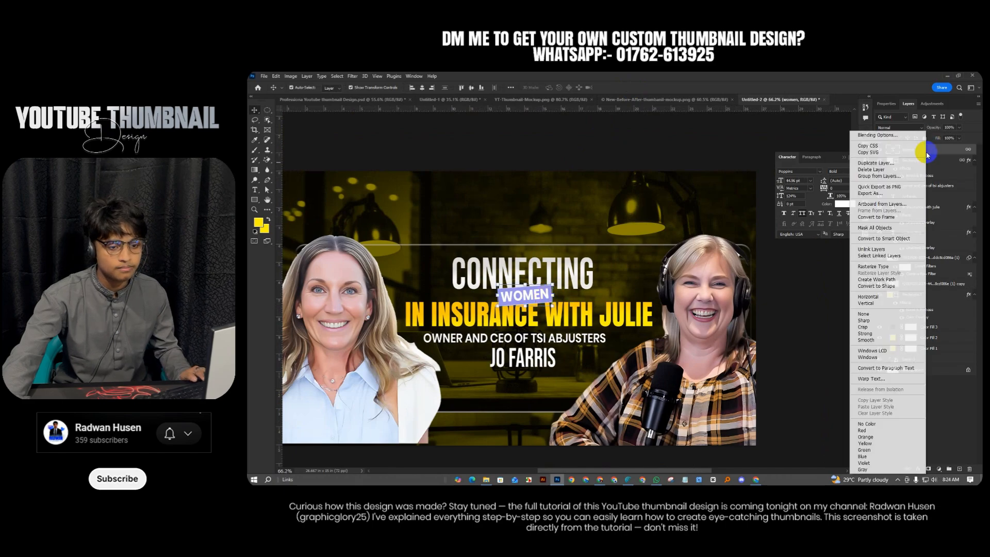
left_click(881, 137)
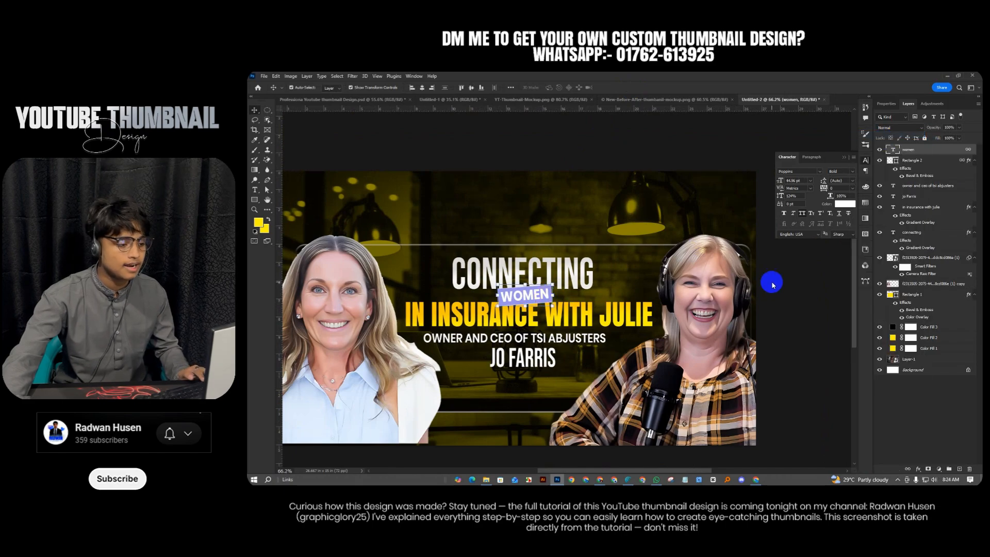
left_click(691, 294)
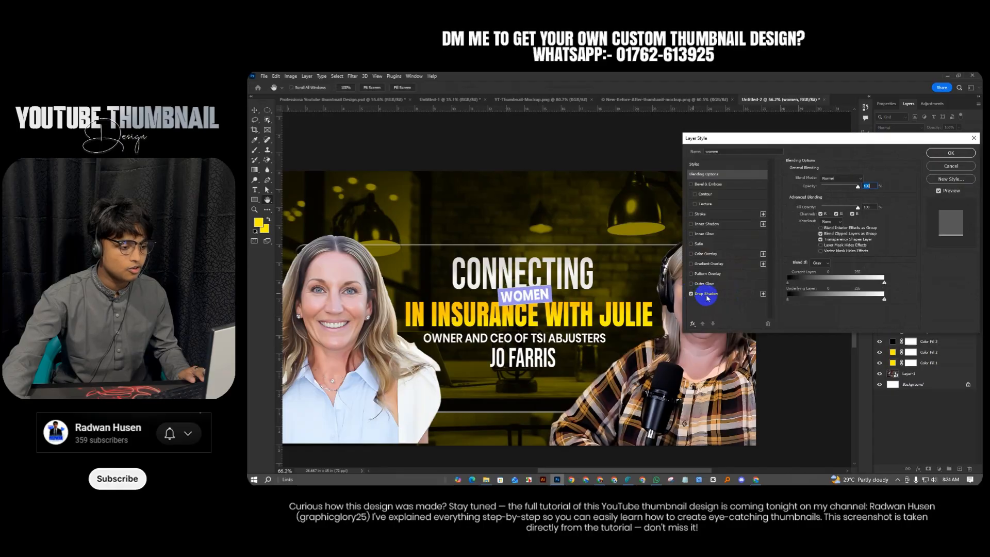
left_click(703, 293)
left_click(861, 179)
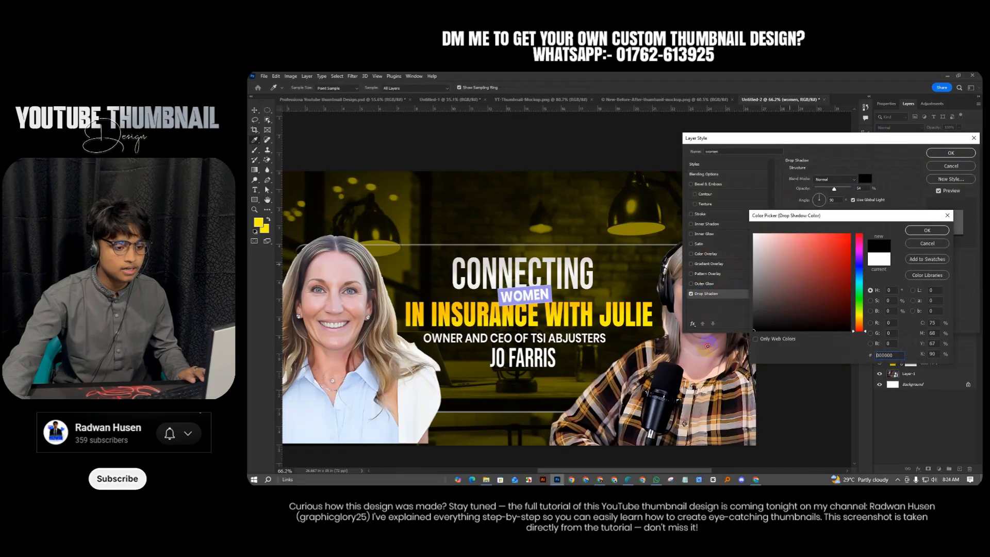
left_click(925, 230)
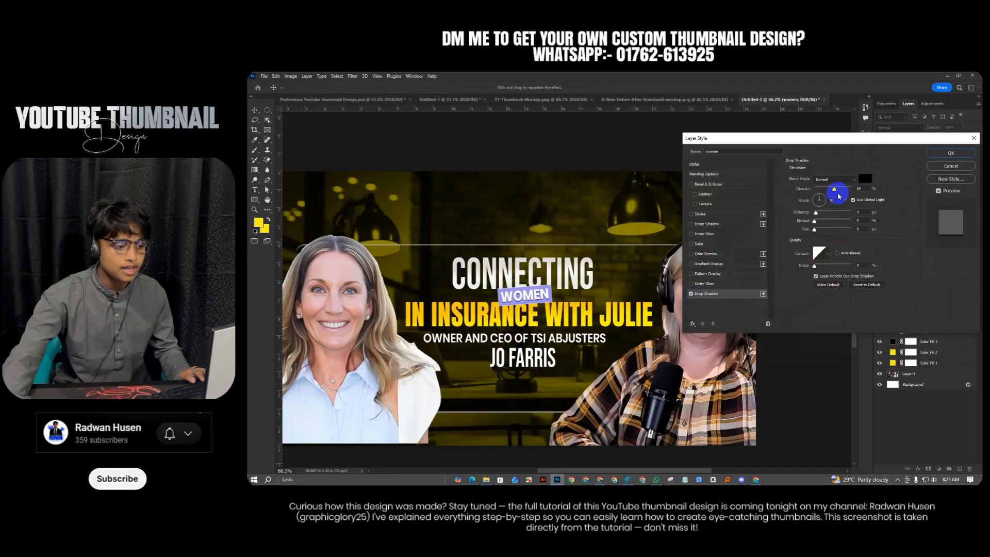
left_click(817, 229)
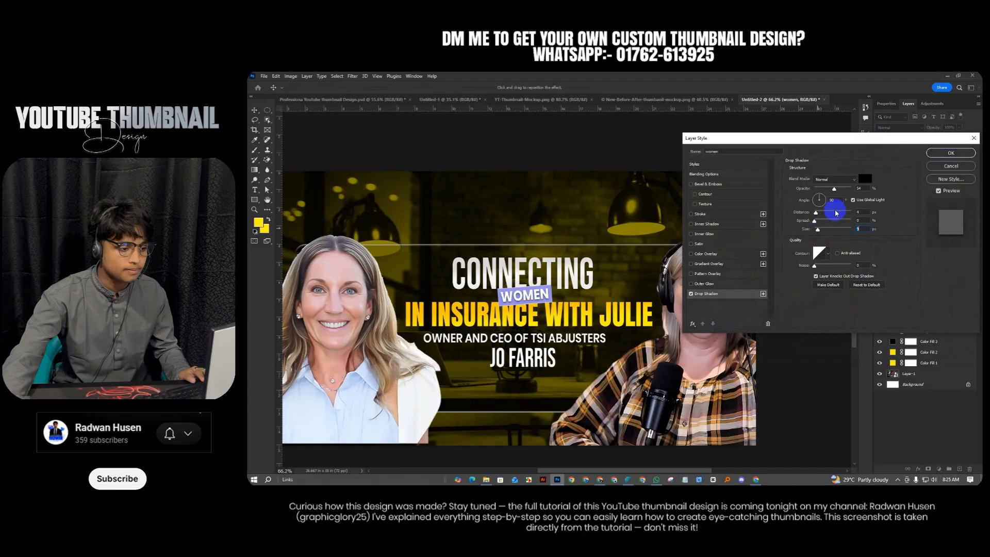
left_click(950, 153)
scroll(553, 327, "down", 5)
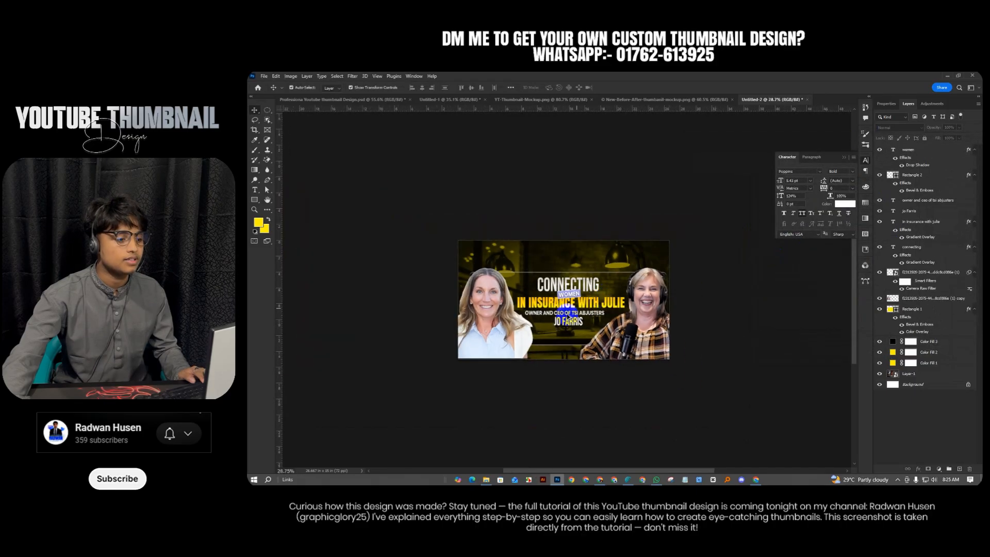
scroll(553, 327, "up", 5)
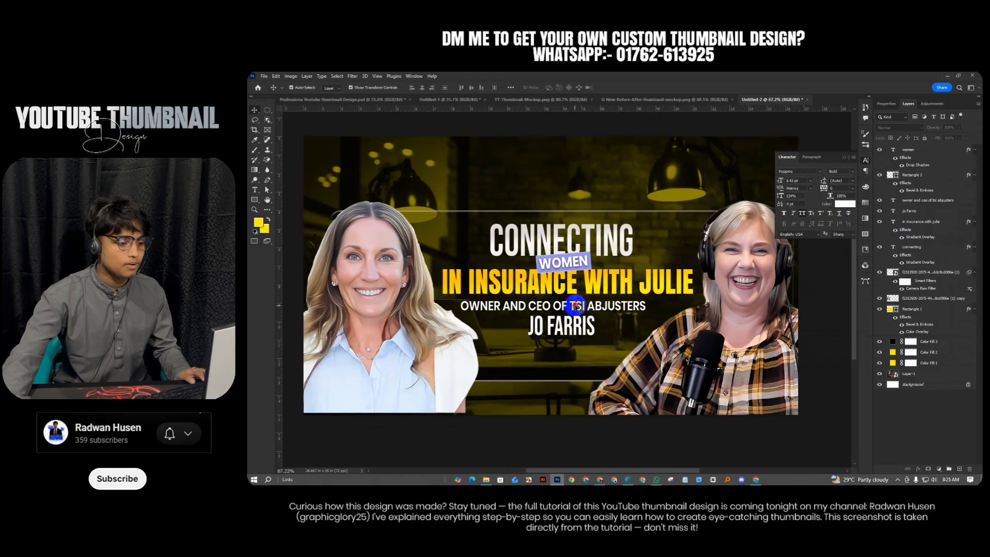
left_click_drag(575, 306, 582, 307)
left_click_drag(581, 380, 582, 378)
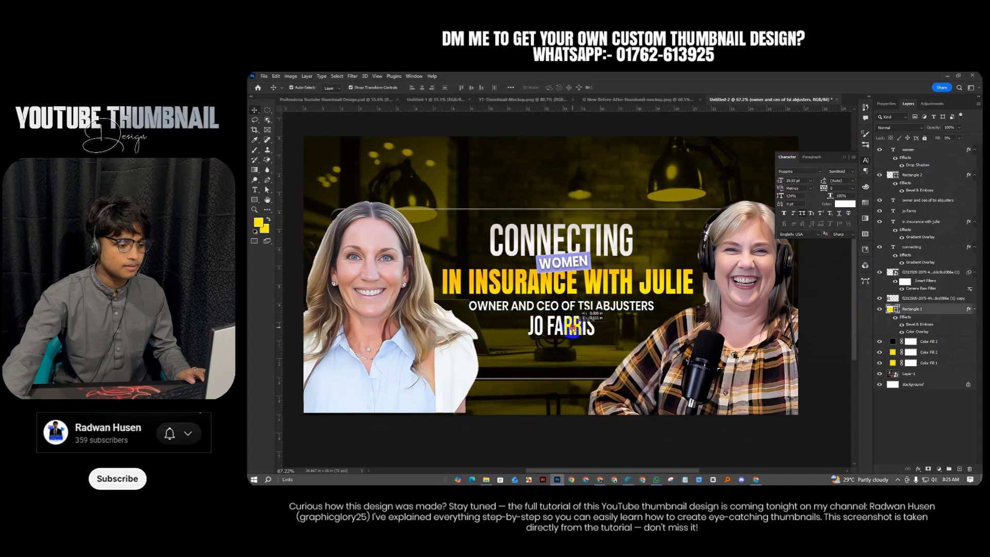
mouse_move(576, 326)
left_mouse_down()
mouse_move(557, 315)
mouse_move(573, 315)
left_mouse_up()
Compare the headline and rectangle against the finished reference design, then return to Untitled-2
left_click(354, 99)
key("ctrl+z")
left_click(479, 260)
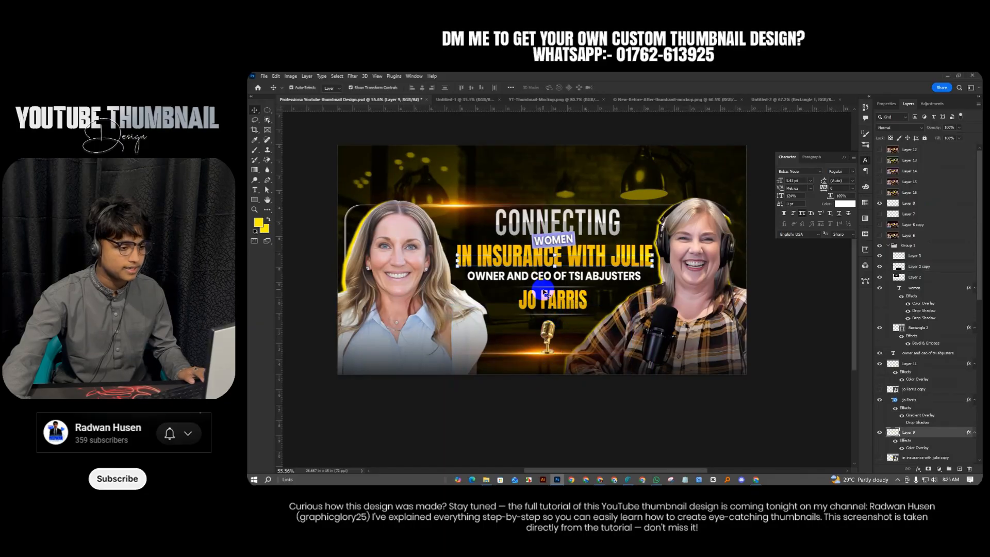
left_click(543, 293)
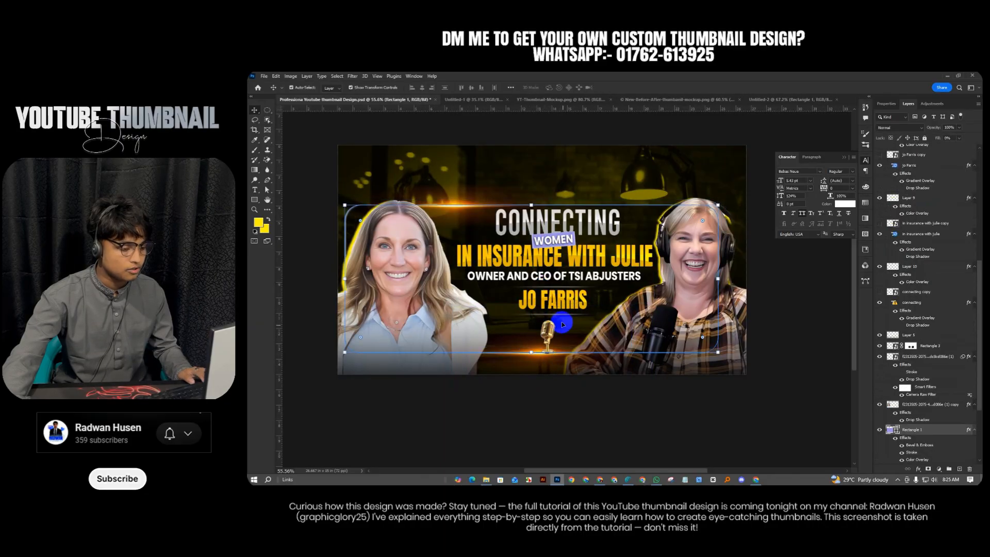
left_click(778, 99)
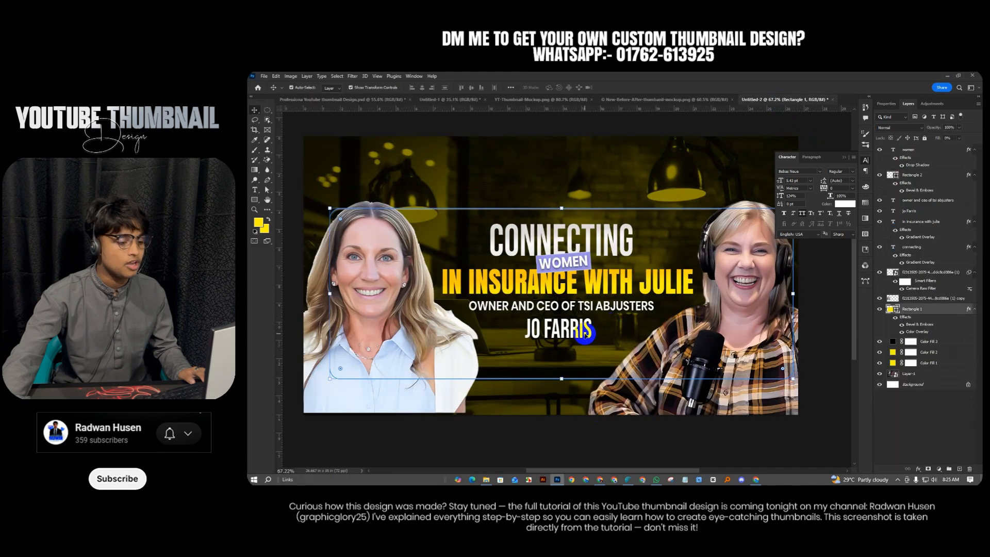
scroll(555, 333, "up", 1)
left_click(562, 444)
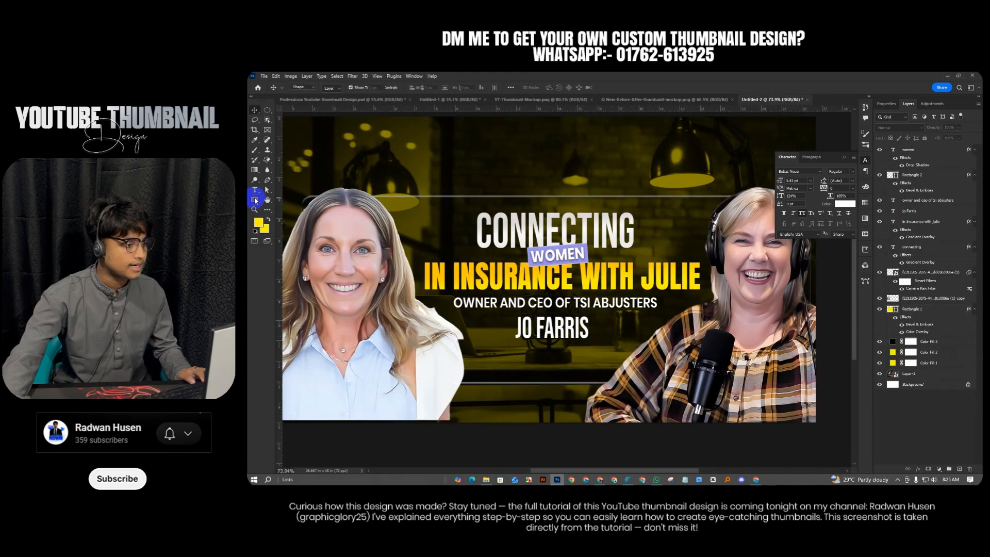
Draw a rectangle below the owner line with 0.6 in rounded corners
left_click(255, 200)
left_click_drag(509, 312, 593, 340)
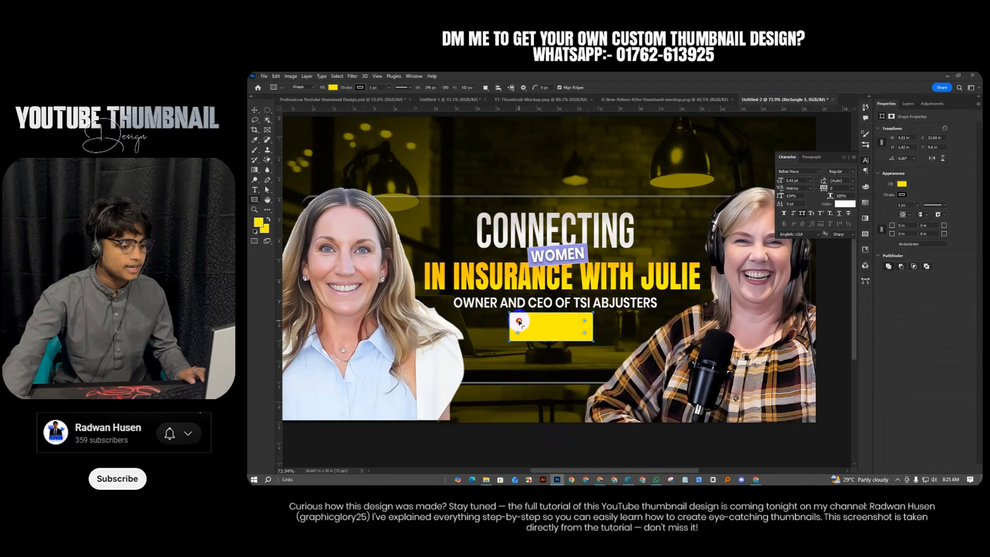
left_click_drag(519, 322, 513, 317)
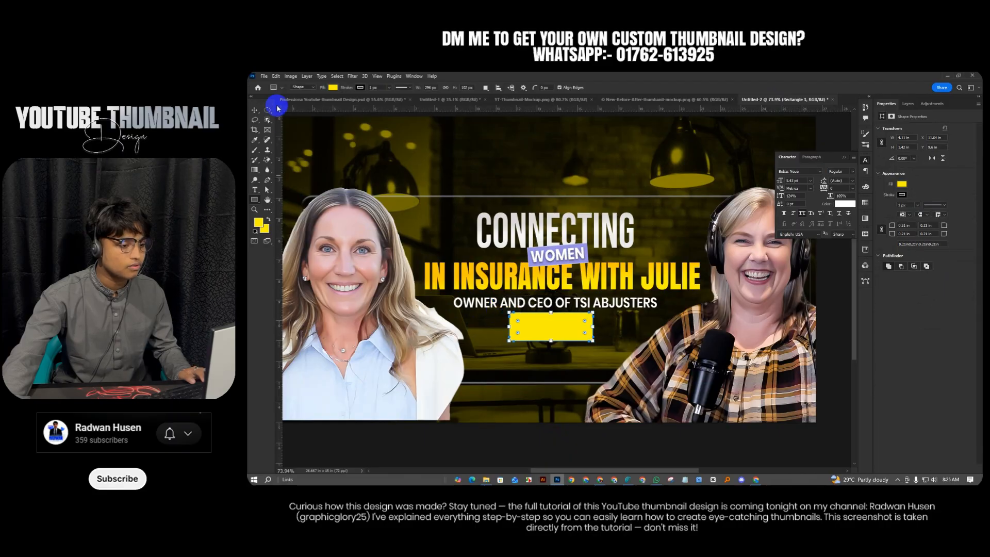
left_click(255, 111)
left_click(900, 196)
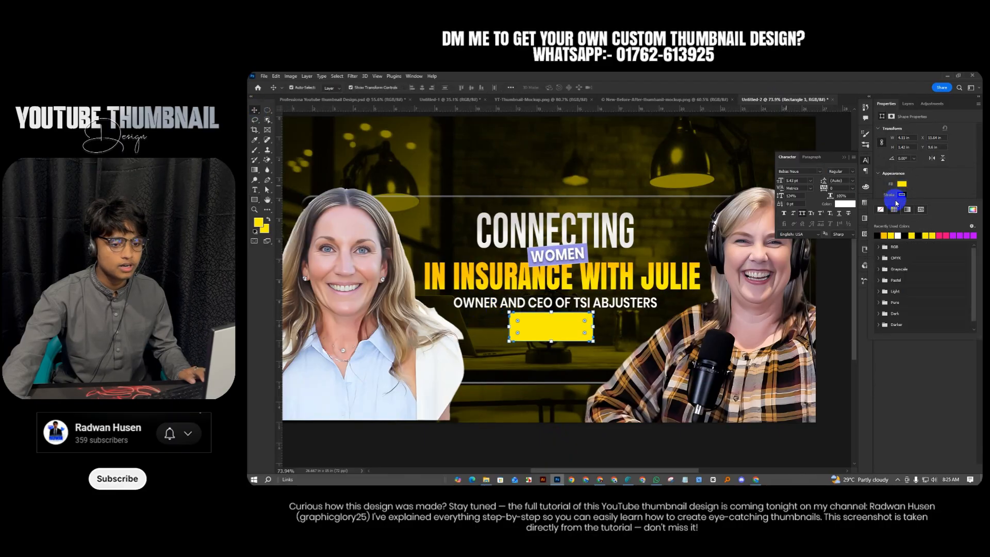
left_click(567, 340)
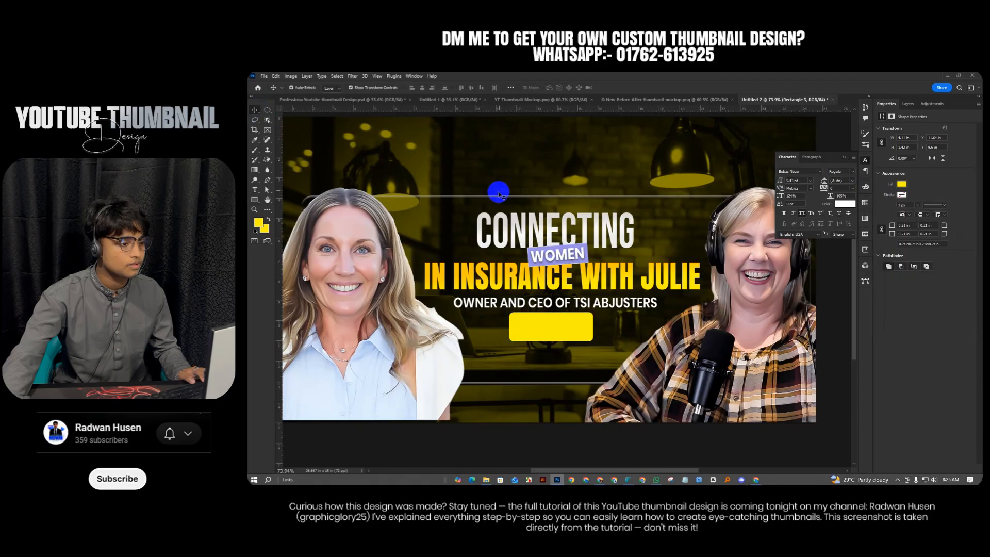
left_click(569, 333)
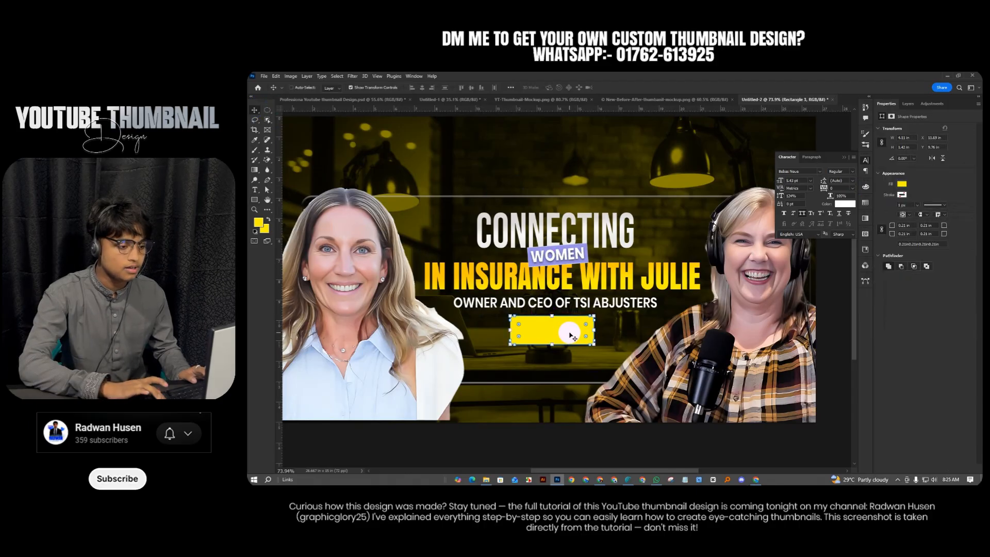
key("ctrl+v")
left_click(626, 349)
scroll(572, 333, "up", 6)
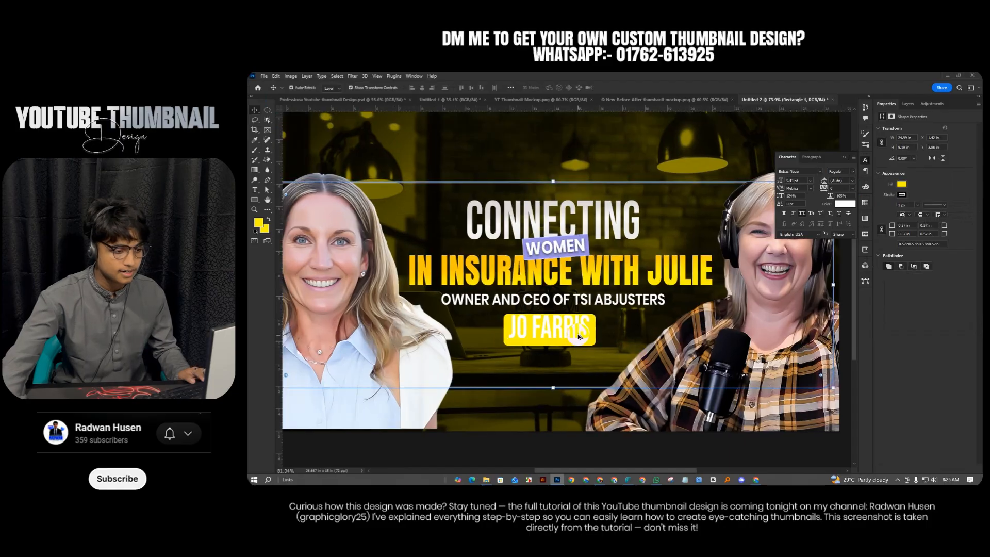
scroll(609, 349, "up", 2)
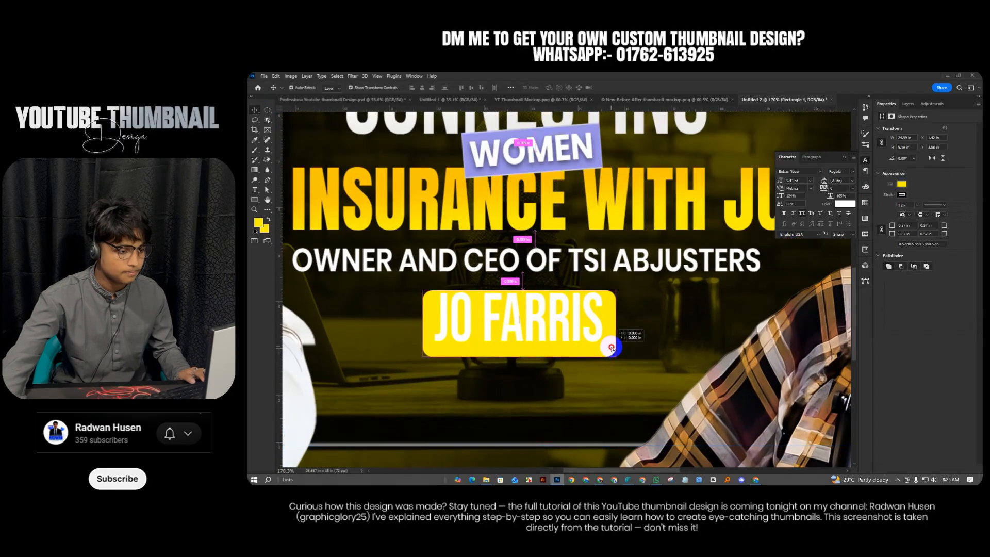
left_click_drag(610, 350, 611, 345)
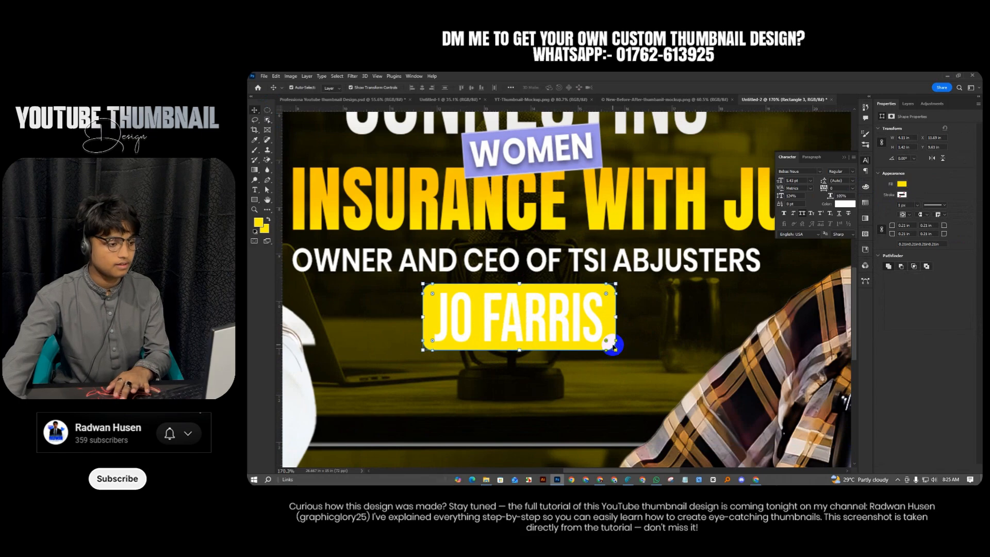
left_click(907, 104)
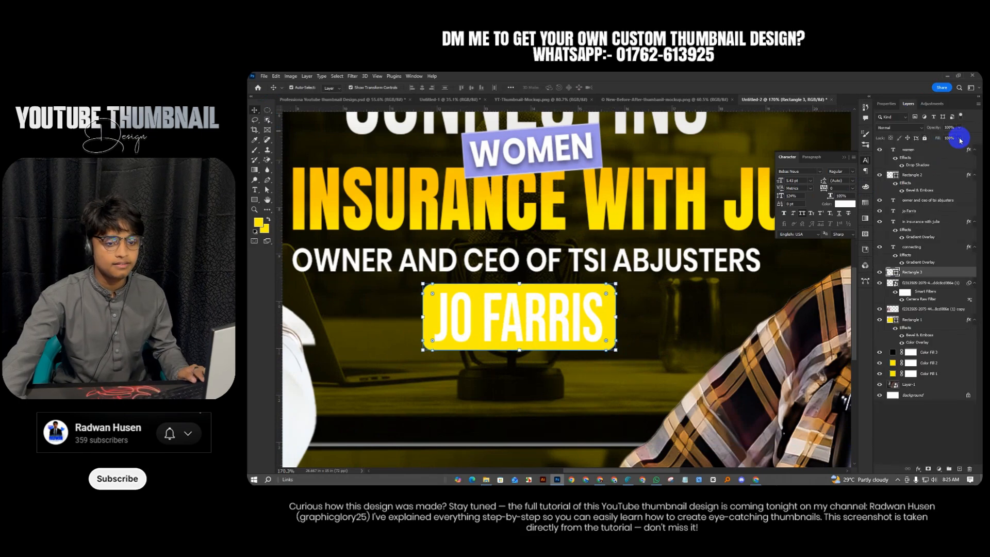
left_click_drag(958, 149, 840, 152)
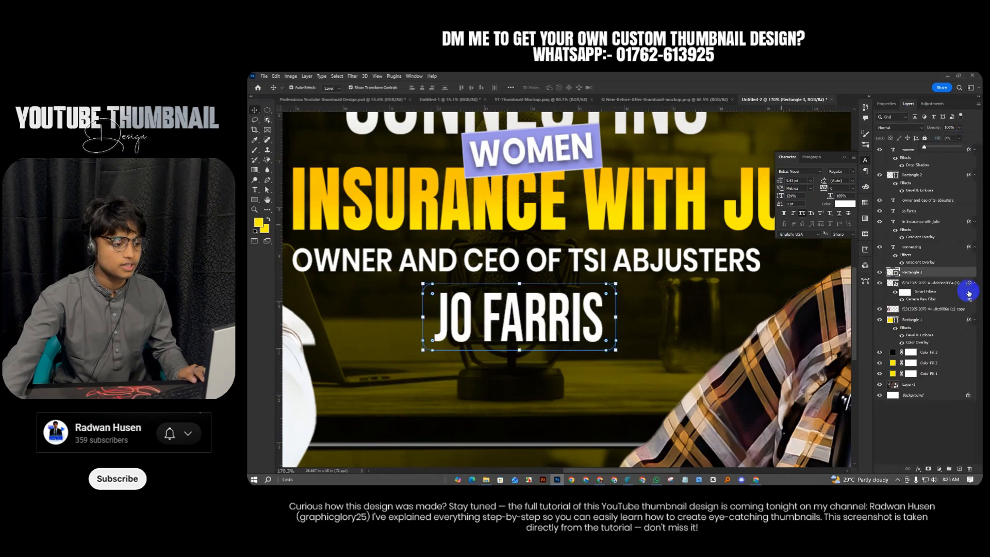
right_click(958, 275)
left_click(905, 166)
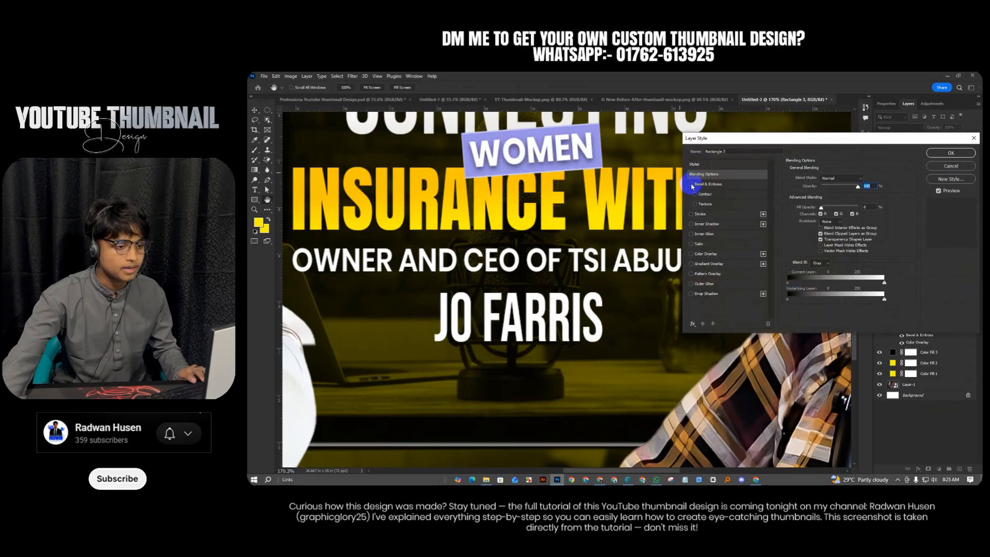
left_click(691, 184)
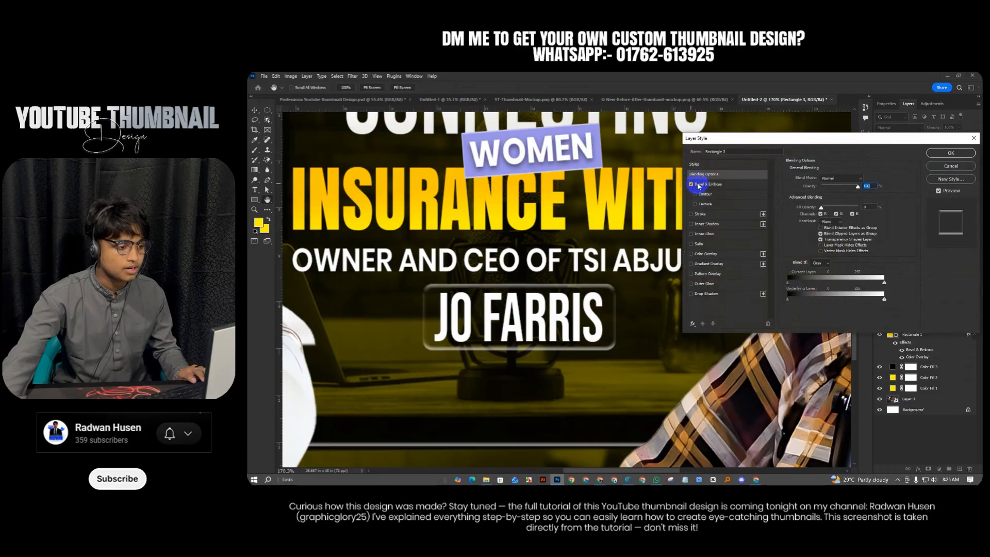
left_click(735, 187)
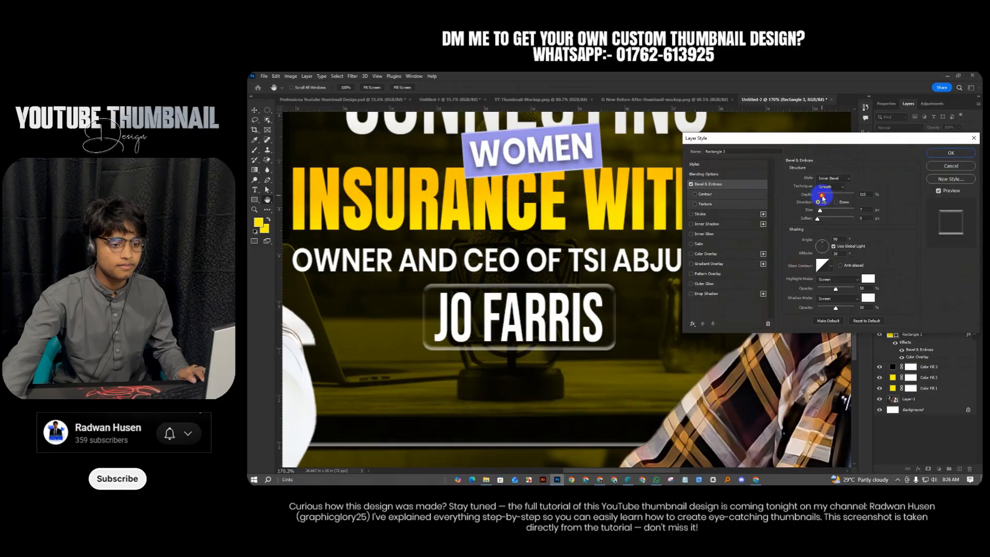
left_click_drag(822, 196, 819, 213)
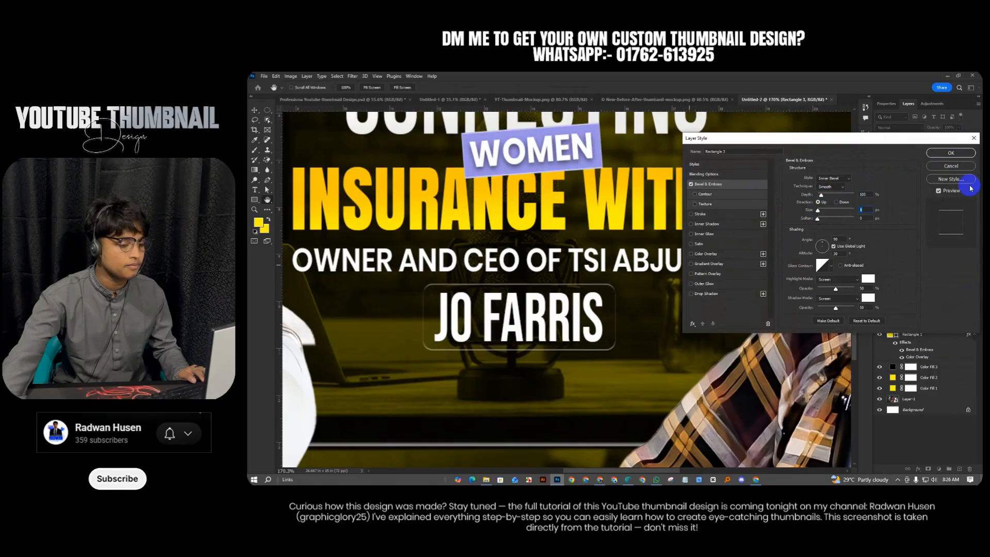
left_click(950, 153)
key("ctrl+0")
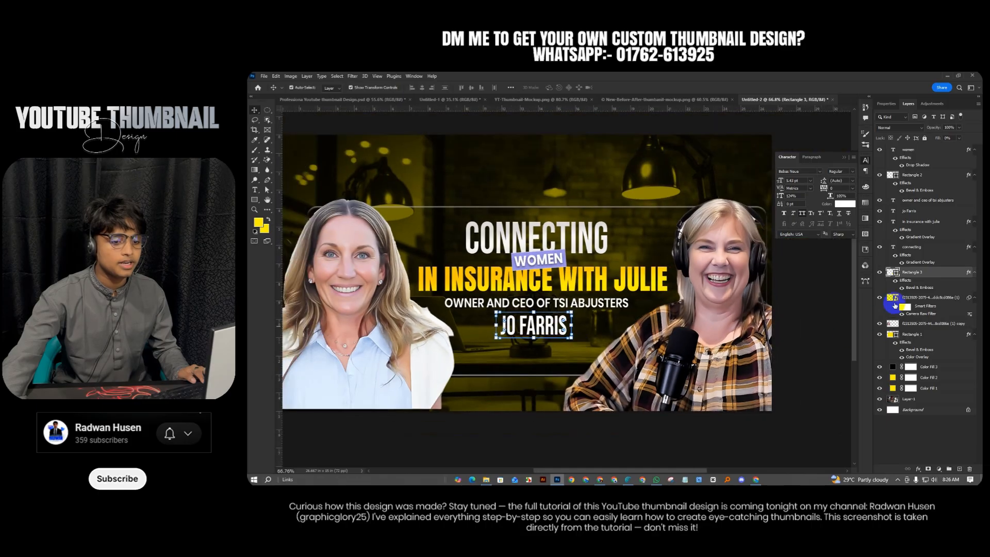
right_click(919, 275)
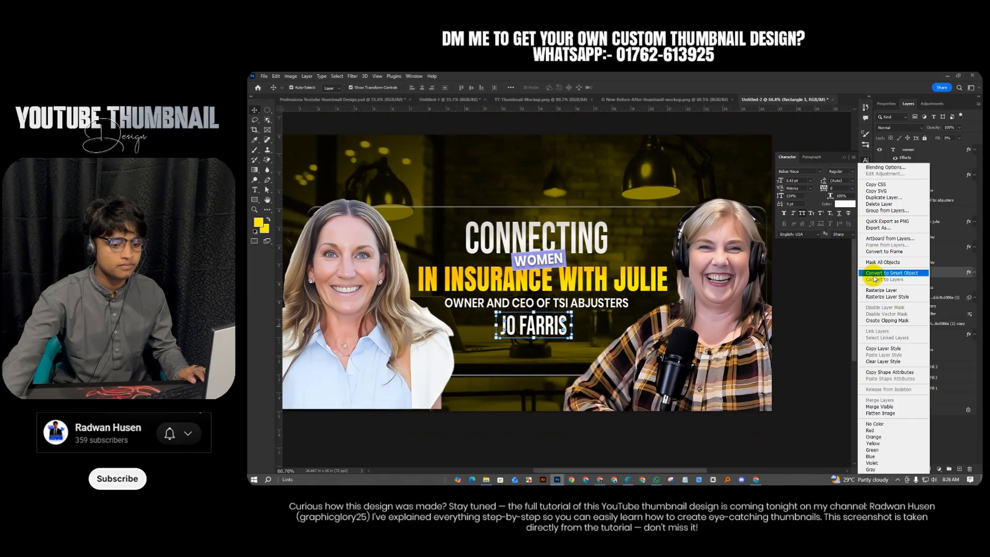
left_click(871, 273)
left_click(782, 324)
scroll(610, 379, "down", 2)
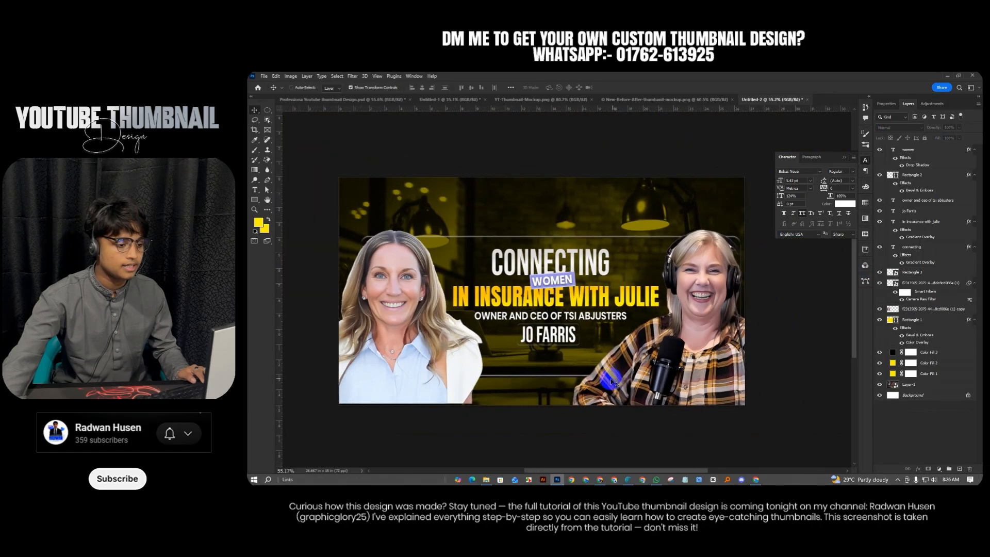
scroll(562, 360, "up", 3)
scroll(562, 360, "up", 2)
Add a mask to the large rectangle and test 716 px brush strokes on it, undoing them
left_click(590, 335)
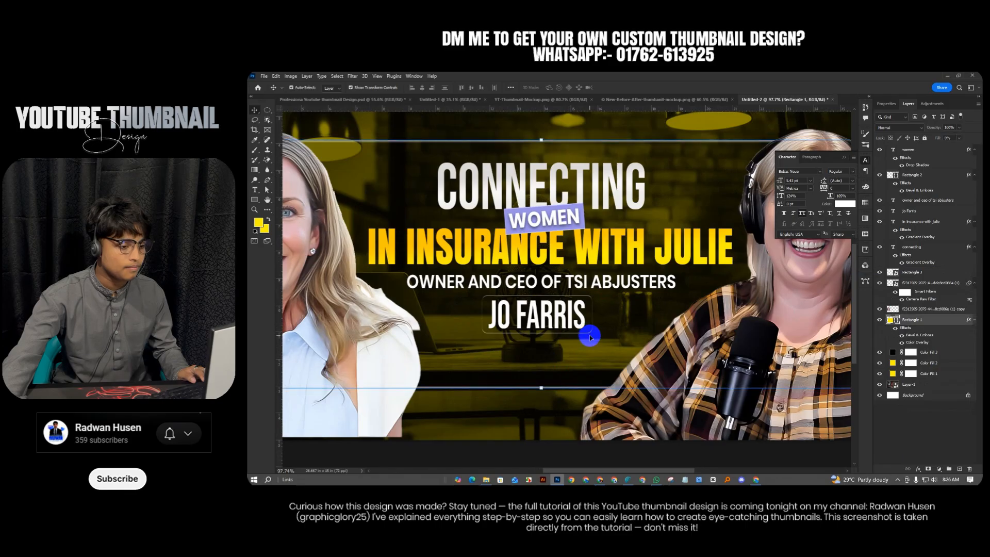
left_click(923, 467)
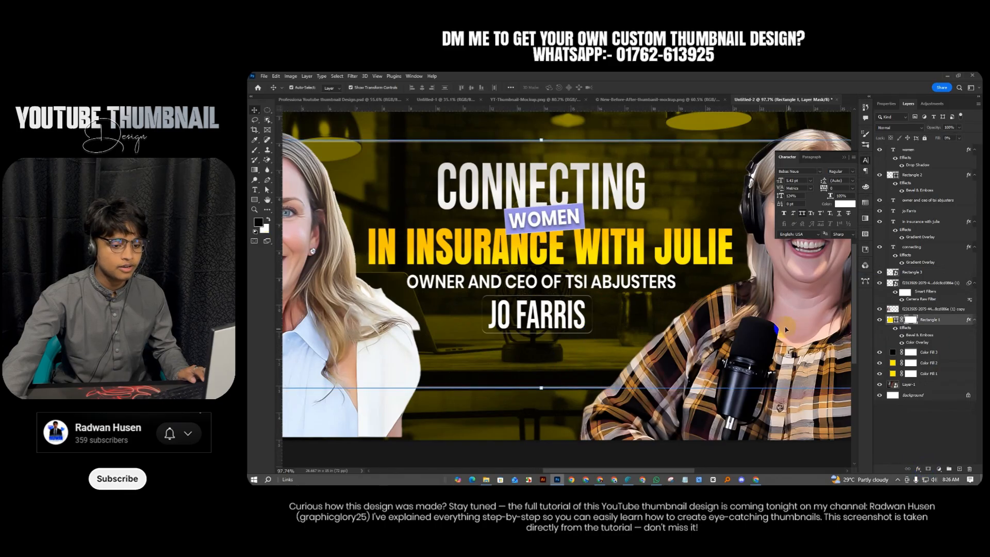
left_click(254, 150)
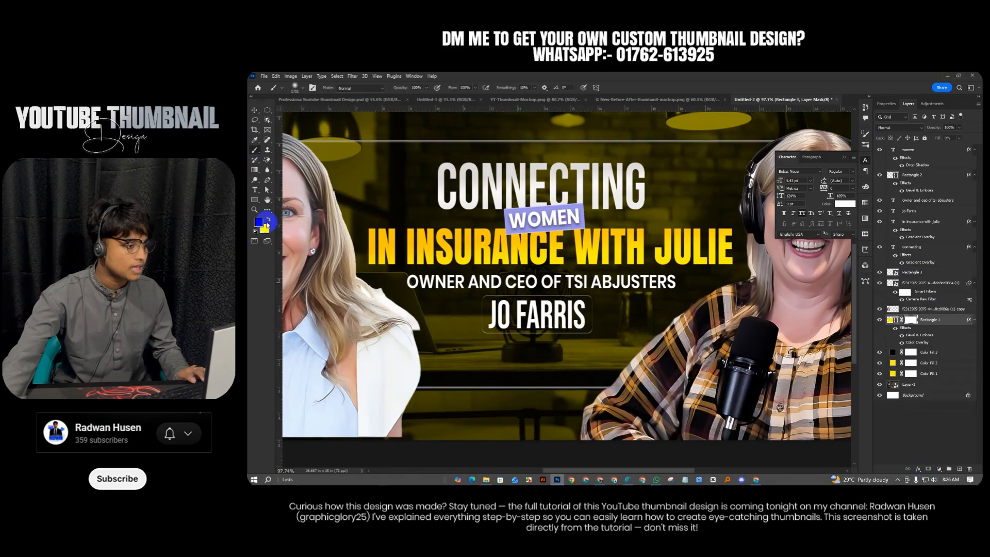
mouse_move(571, 301)
left_mouse_down()
mouse_move(302, 238)
mouse_move(472, 317)
mouse_move(401, 304)
left_mouse_up()
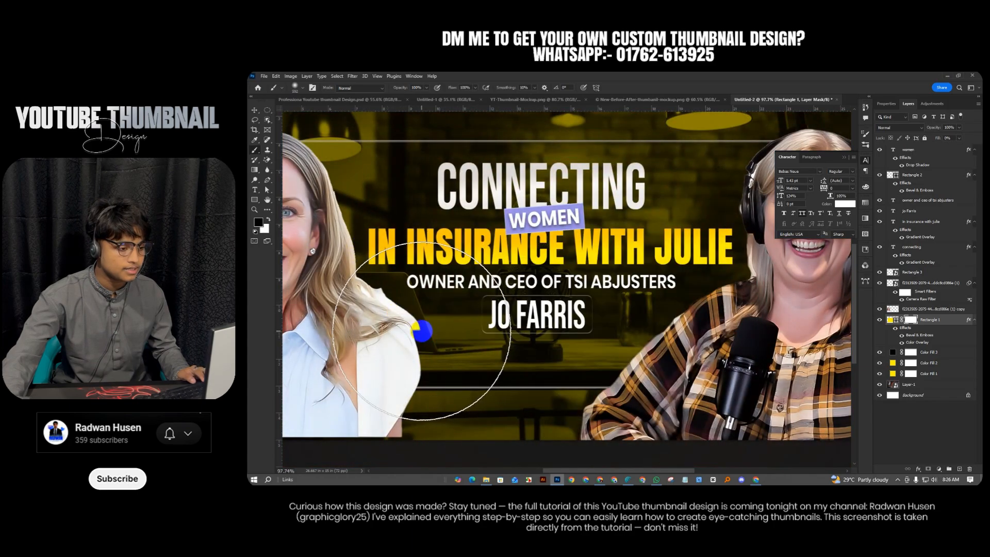
left_click_drag(423, 332, 381, 325)
key("ctrl+z")
left_click(915, 320)
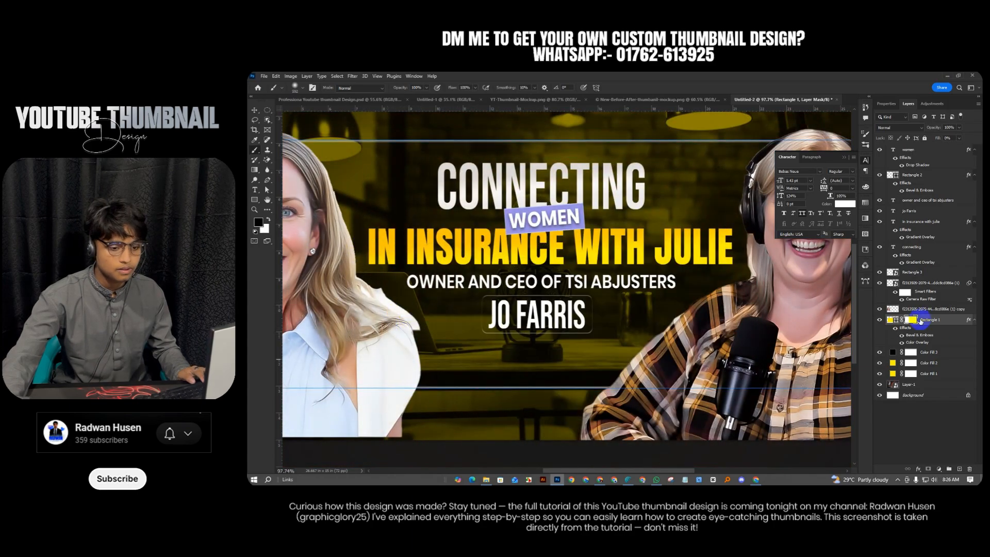
mouse_move(421, 299)
left_mouse_down()
mouse_move(430, 307)
mouse_move(397, 309)
left_mouse_up()
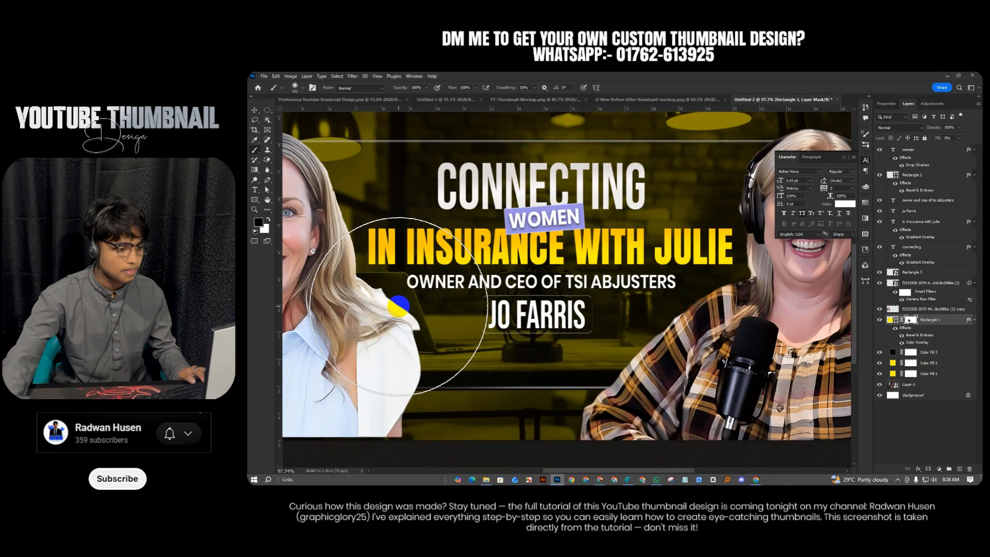
key("ctrl+z")
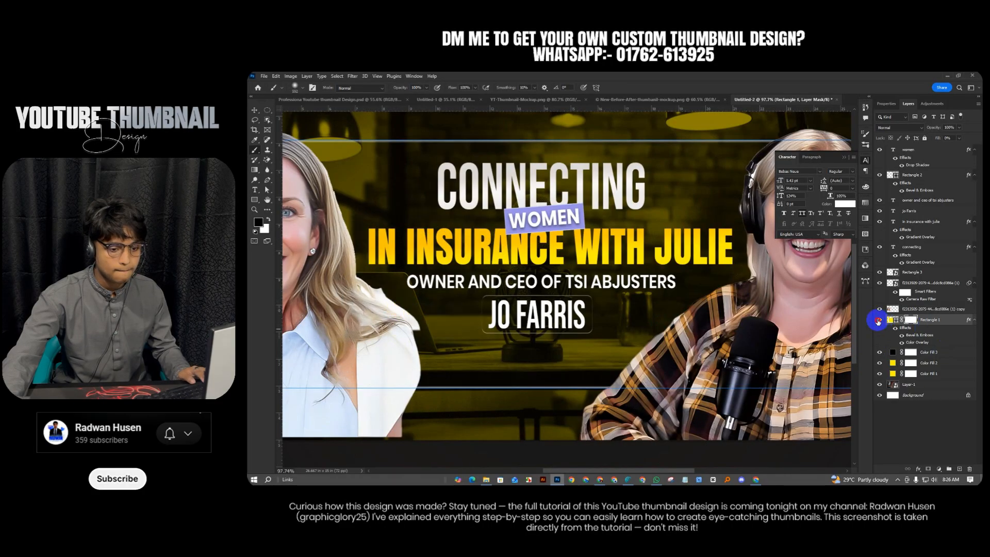
Toggle the large rectangle and purple WOMEN box visibility to compare them
left_click(878, 321)
left_click(878, 320)
left_click(902, 328)
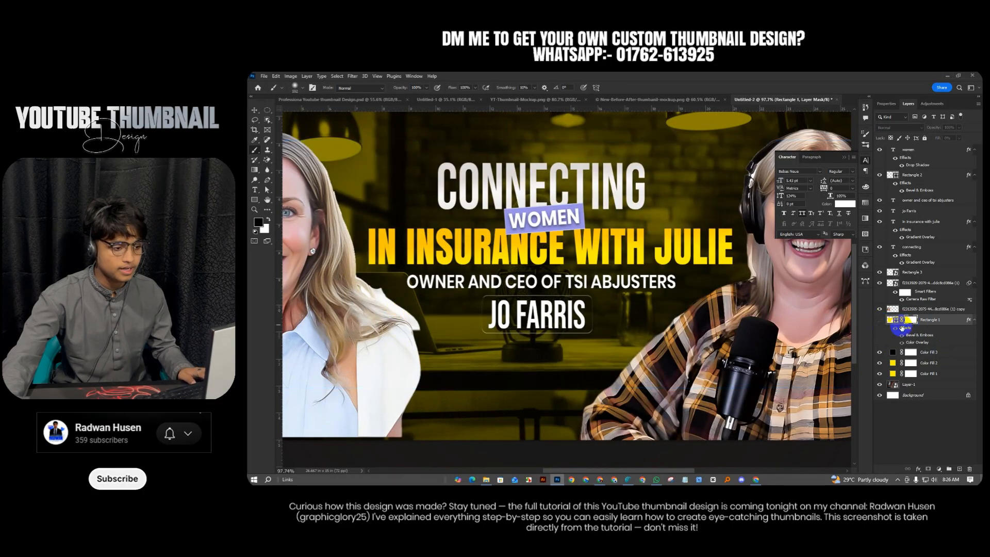
left_click(890, 322)
left_click(905, 326)
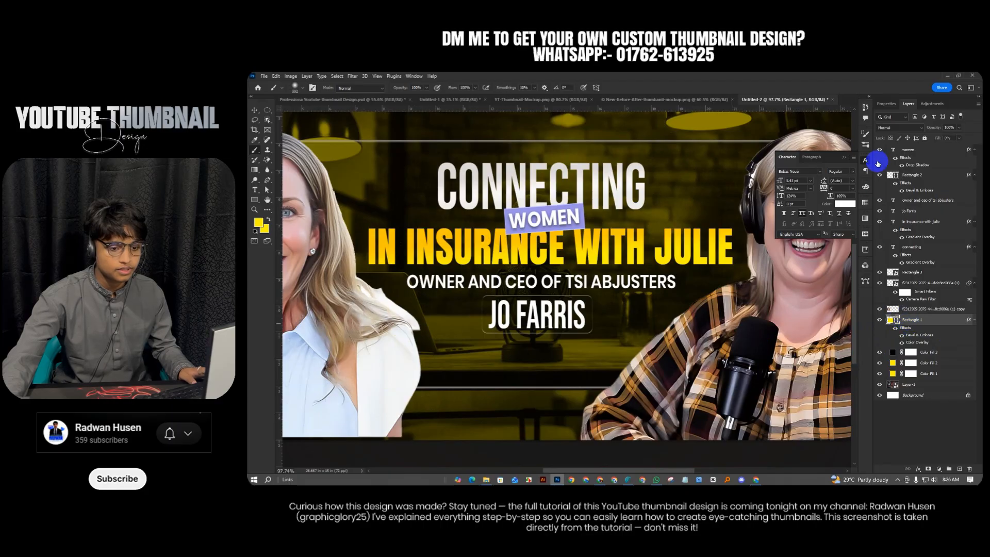
left_click(879, 176)
left_click(879, 175)
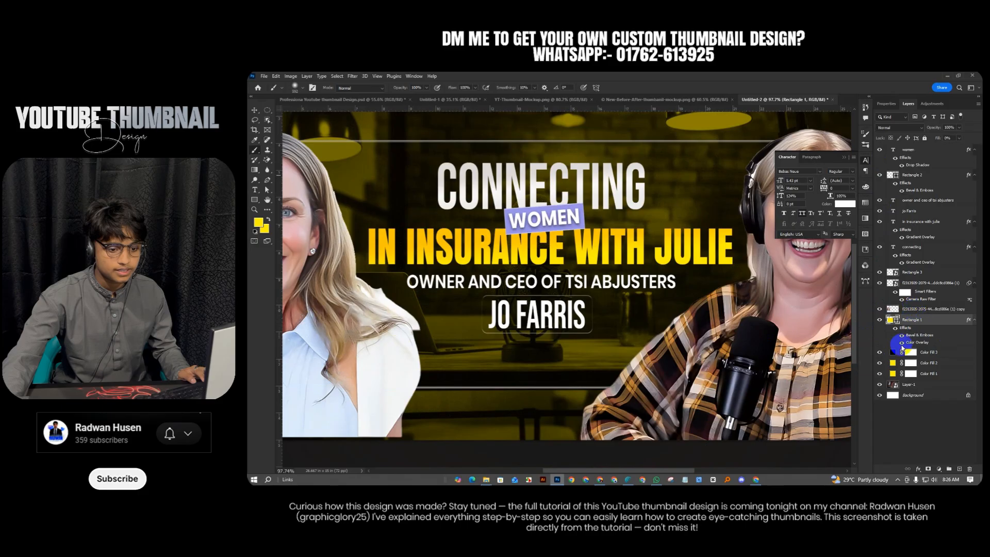
left_click(255, 110)
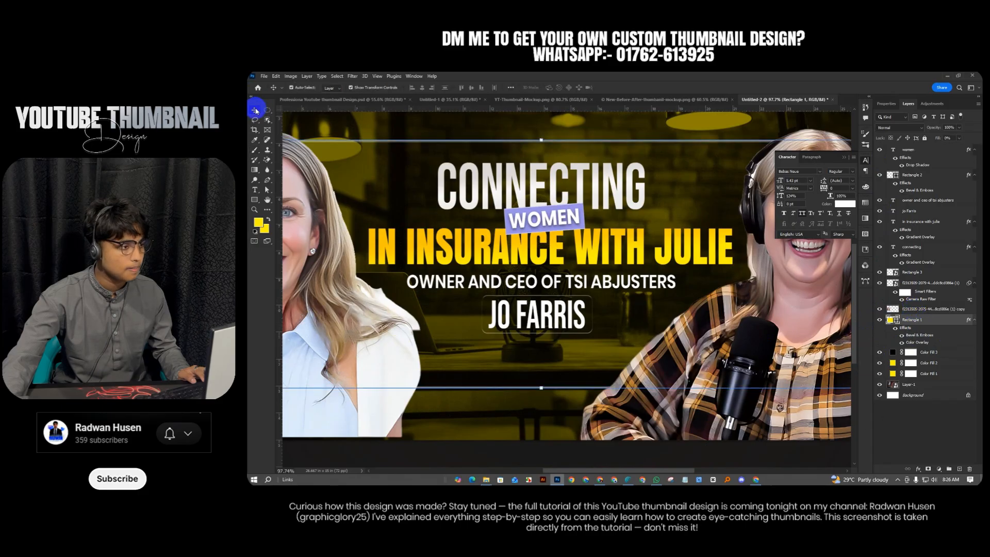
left_click(589, 332)
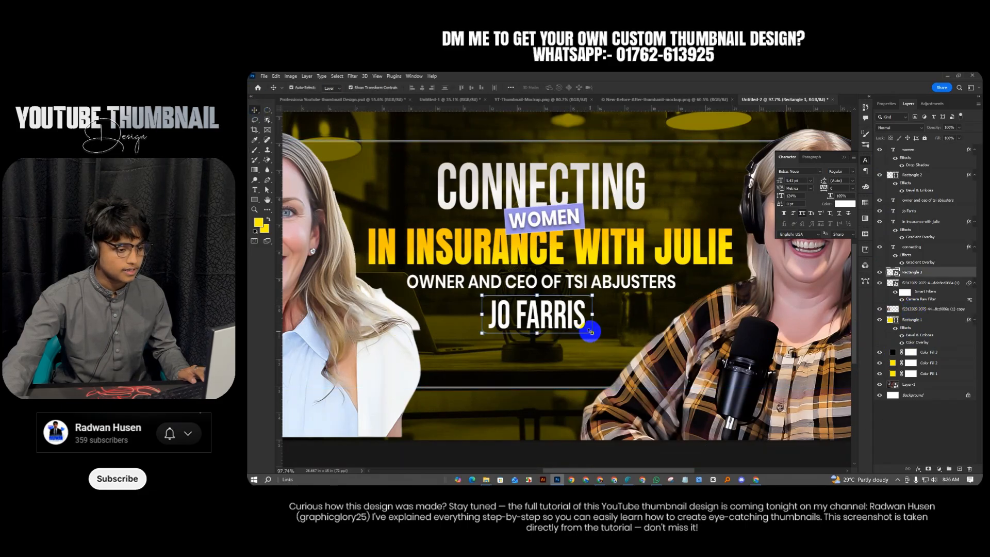
left_click(926, 468)
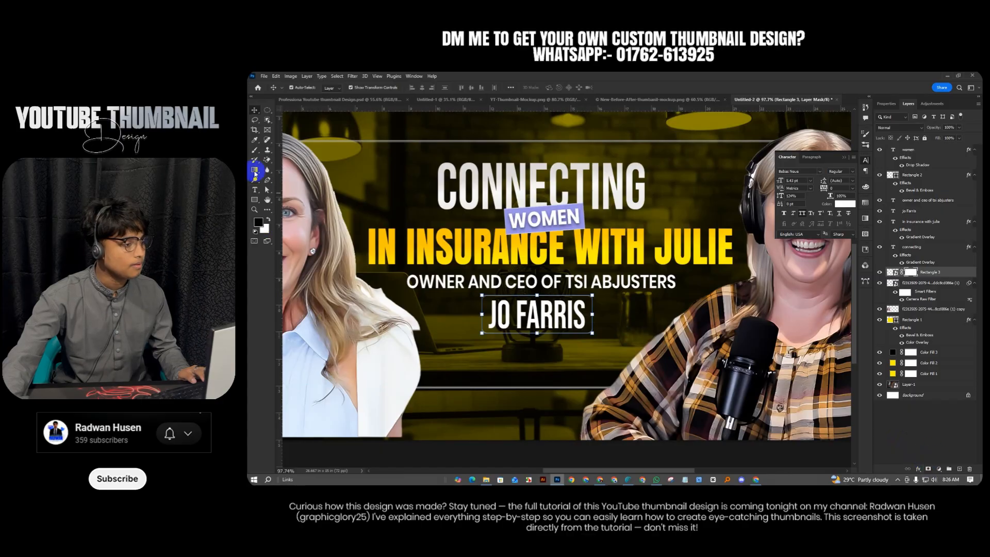
Paint black with a soft brush on the box's mask over its left and right ends
left_click(254, 151)
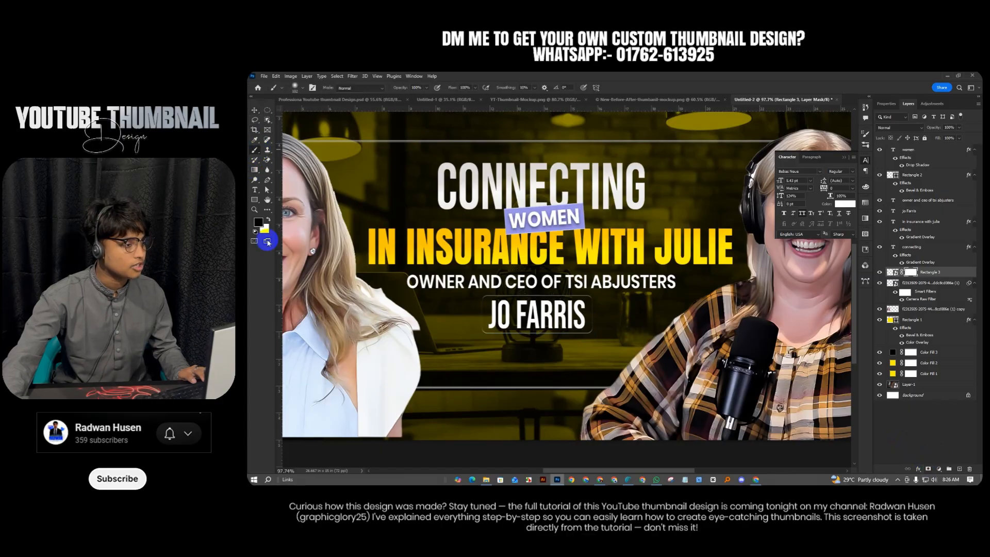
left_click_drag(418, 313, 395, 310)
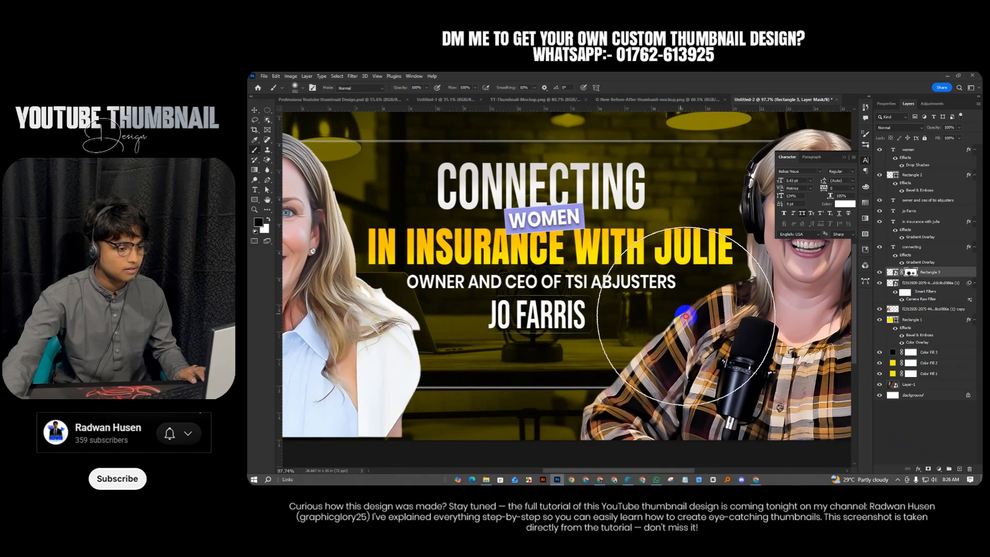
left_click(674, 321)
left_click_drag(675, 321, 683, 324)
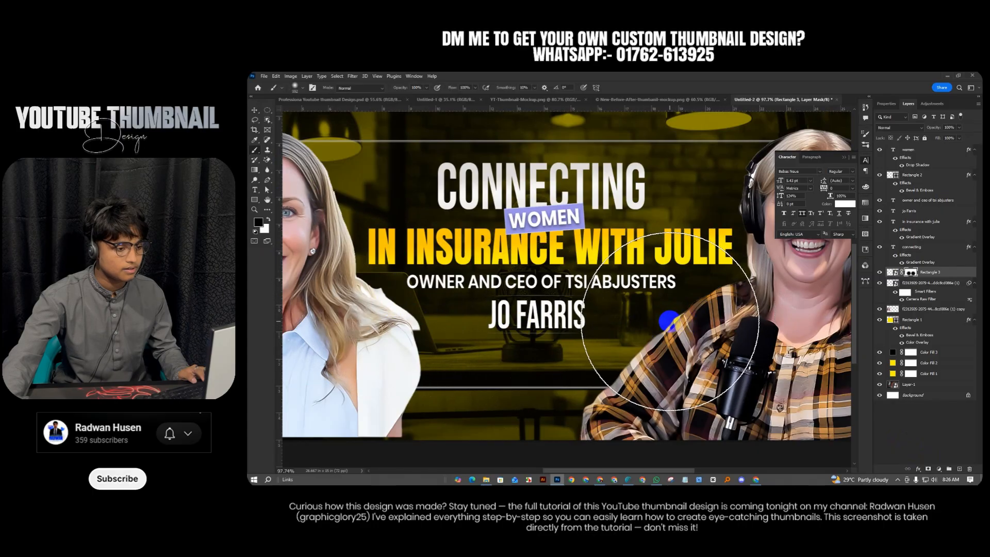
scroll(696, 355, "down", 3)
Select and then deselect the studio photo layer in the thumbnail
scroll(697, 356, "down", 3)
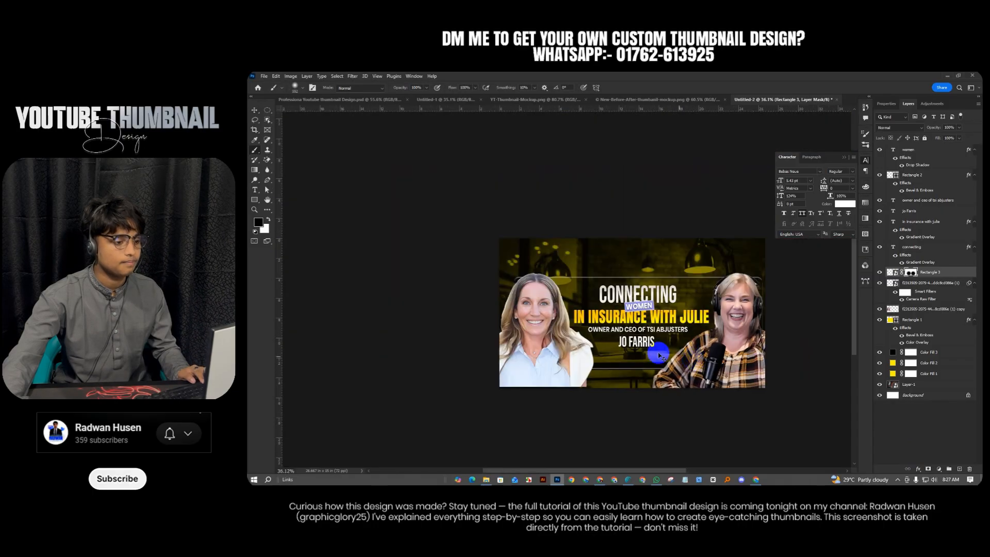
key("v")
left_click(541, 230)
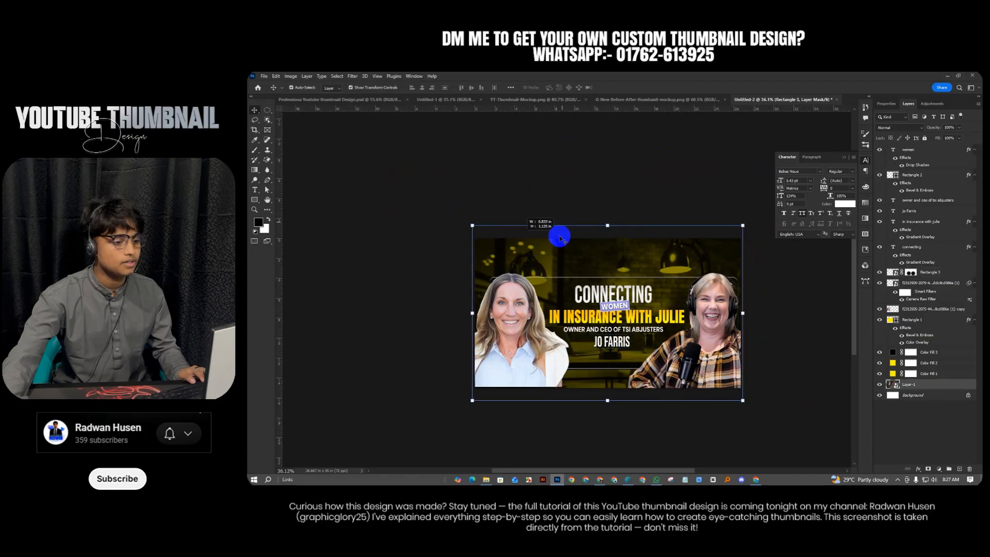
scroll(609, 356, "down", 1)
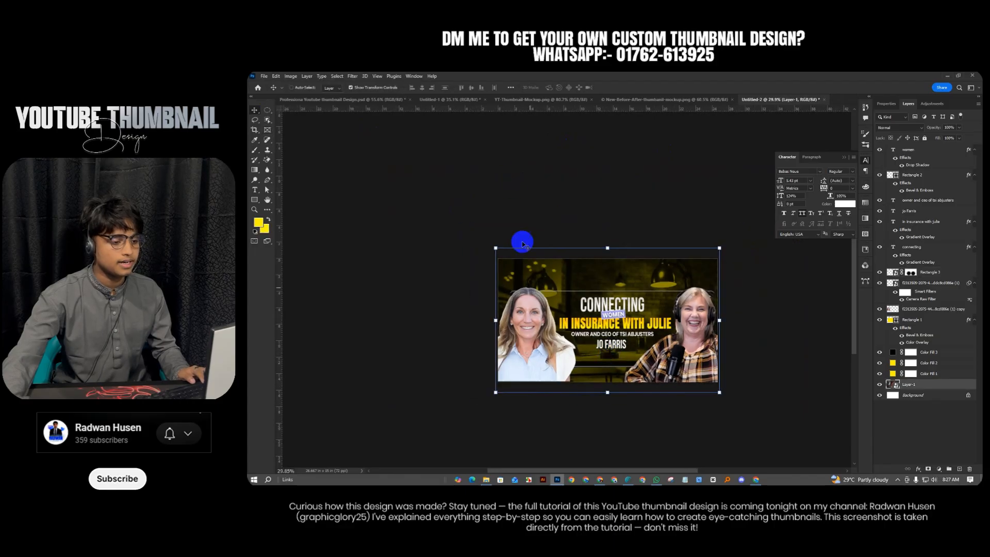
left_click(521, 241)
Inspect the reference design's Layer 2 glow, then bring the Pinterest browser forward
left_click(660, 98)
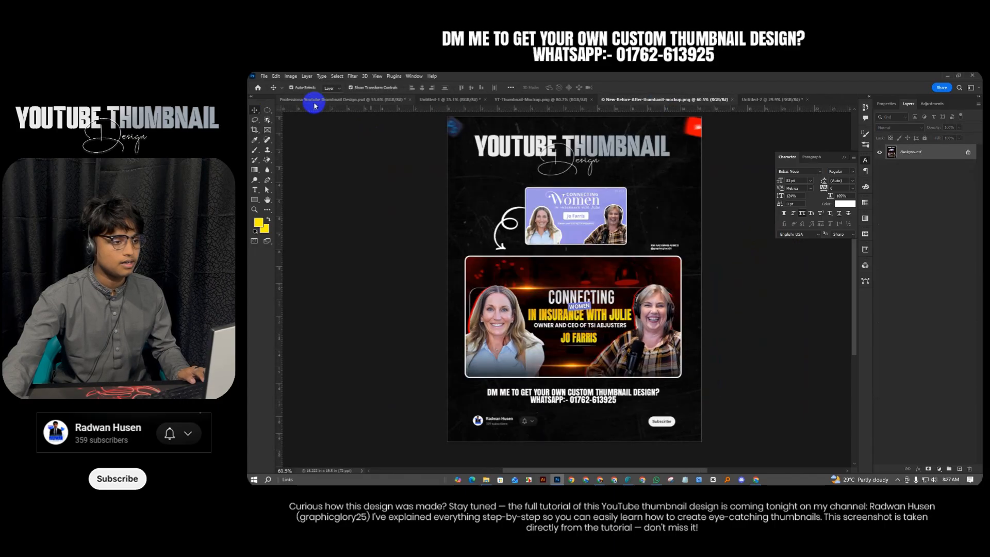
left_click(313, 99)
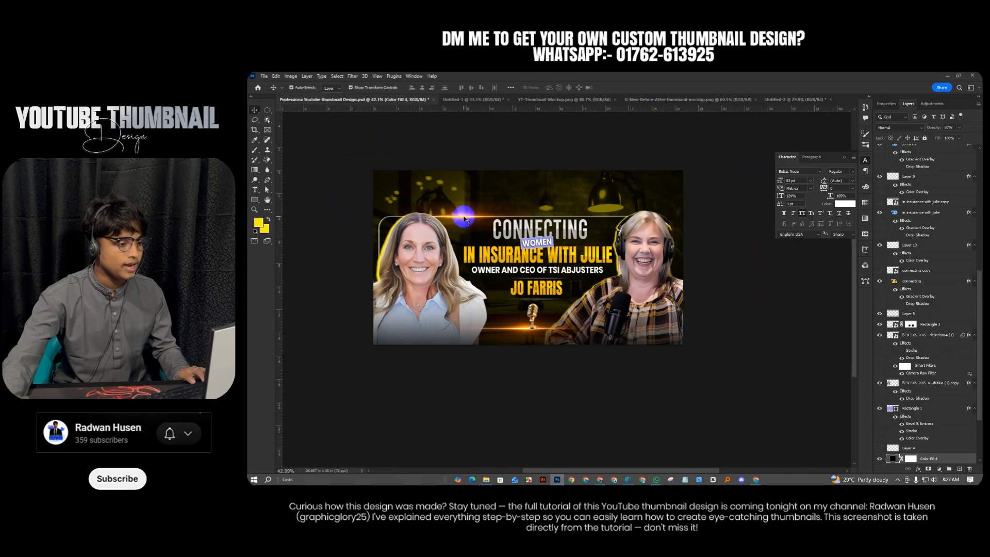
left_click(463, 219)
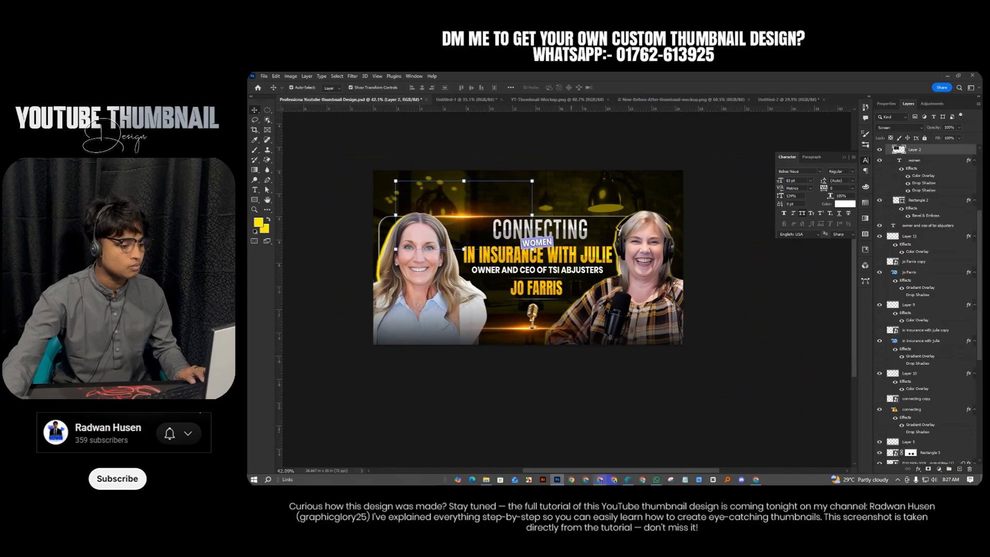
left_click(596, 479)
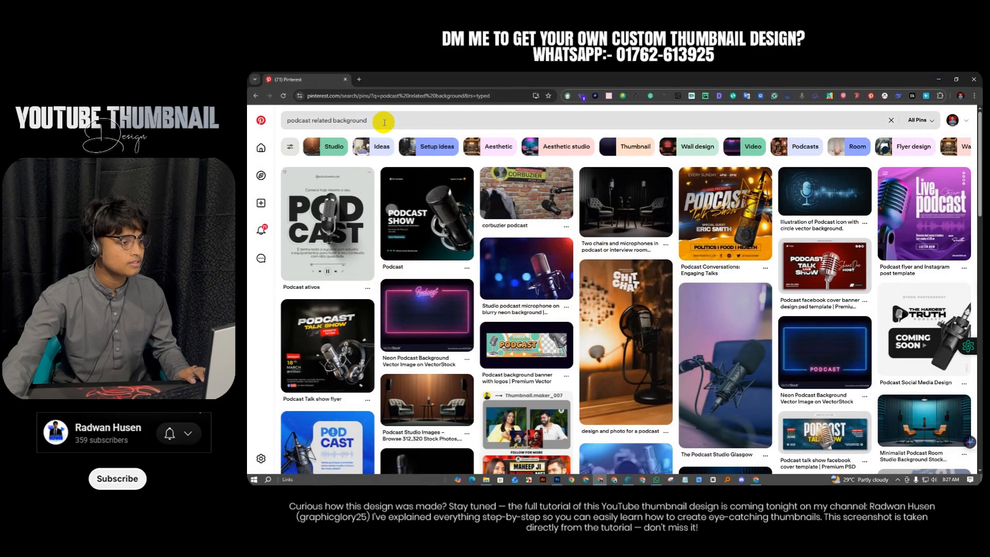
Search Pinterest for 'glow effect'
left_click(278, 124)
type("g")
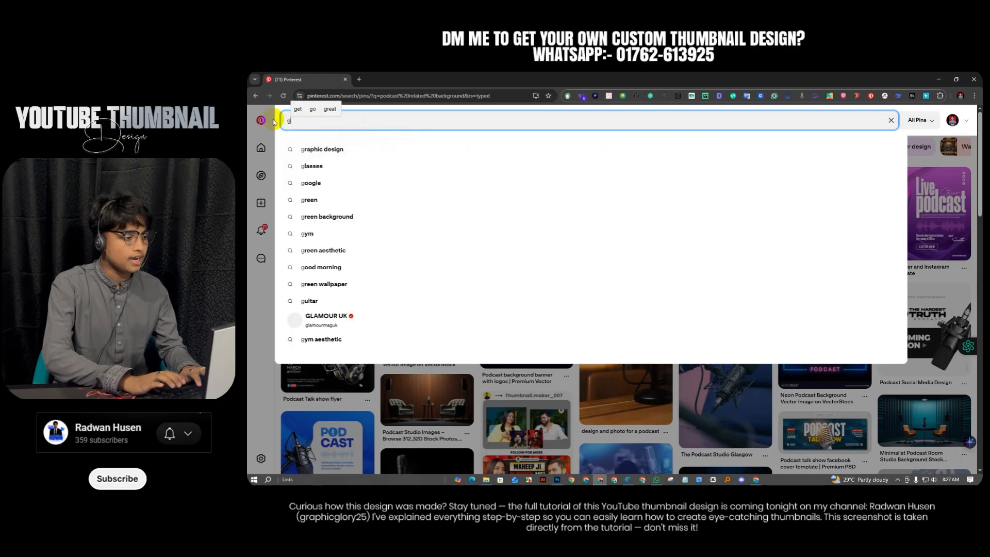
type("low effect")
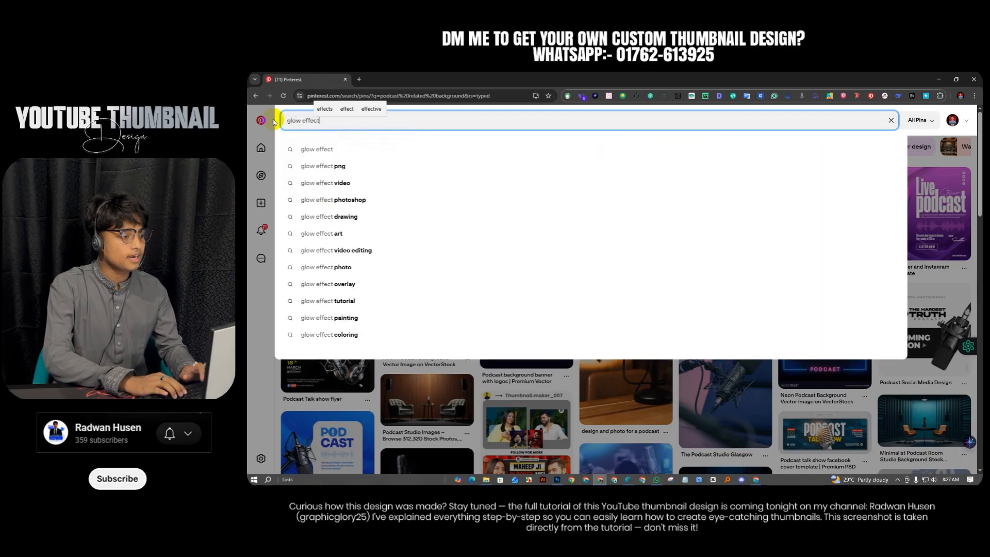
key("Return")
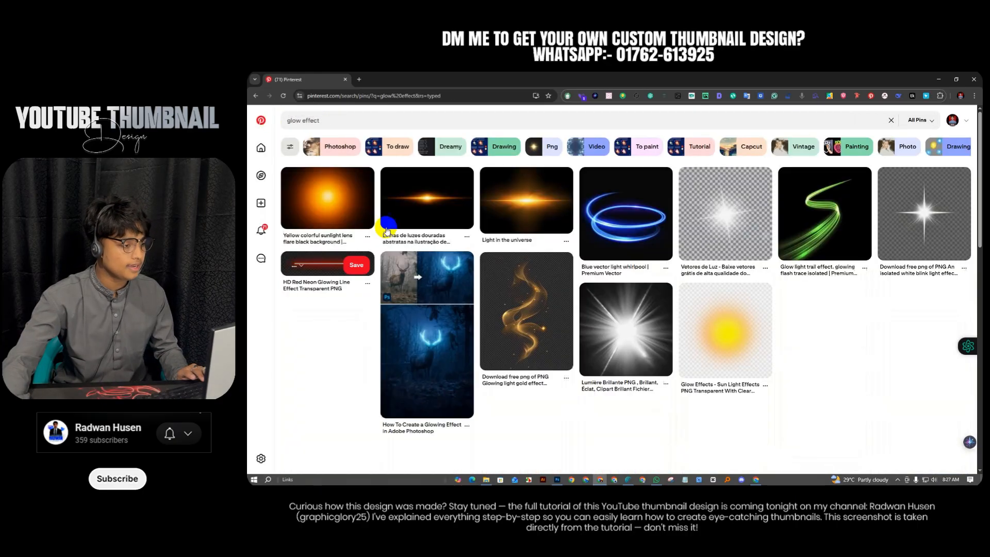
Open the tall vertical golden glow pin and copy its image
left_click(400, 211)
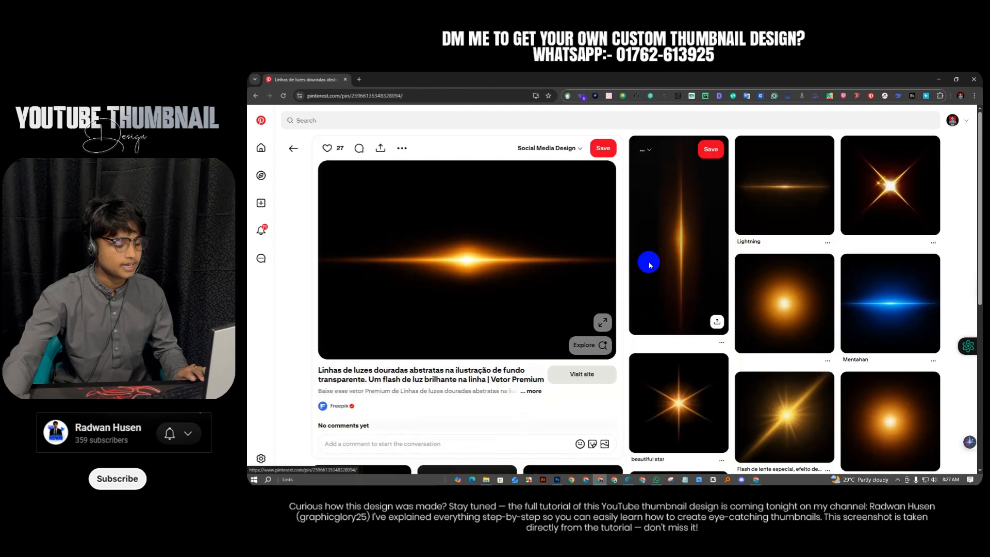
left_click(648, 262)
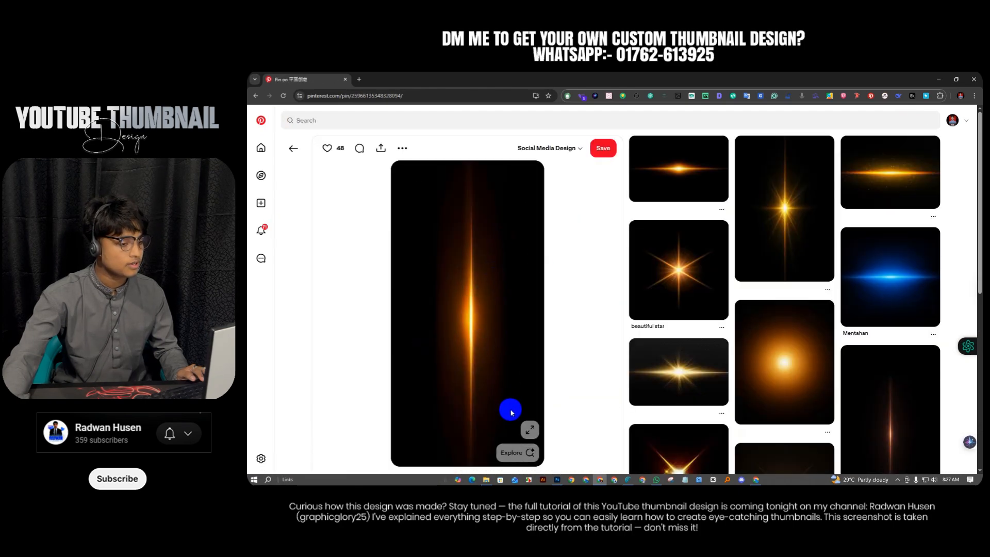
right_click(428, 233)
left_click(454, 268)
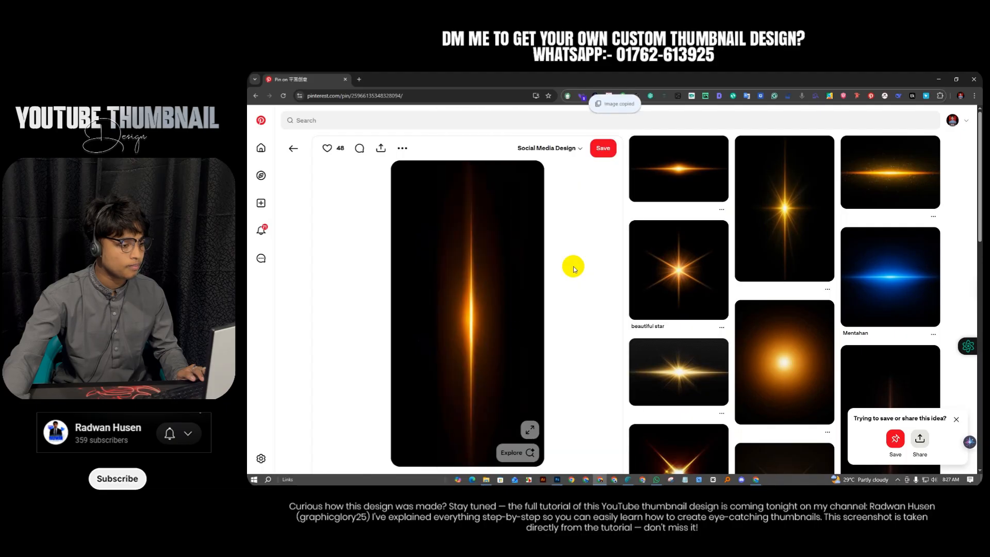
left_click(556, 480)
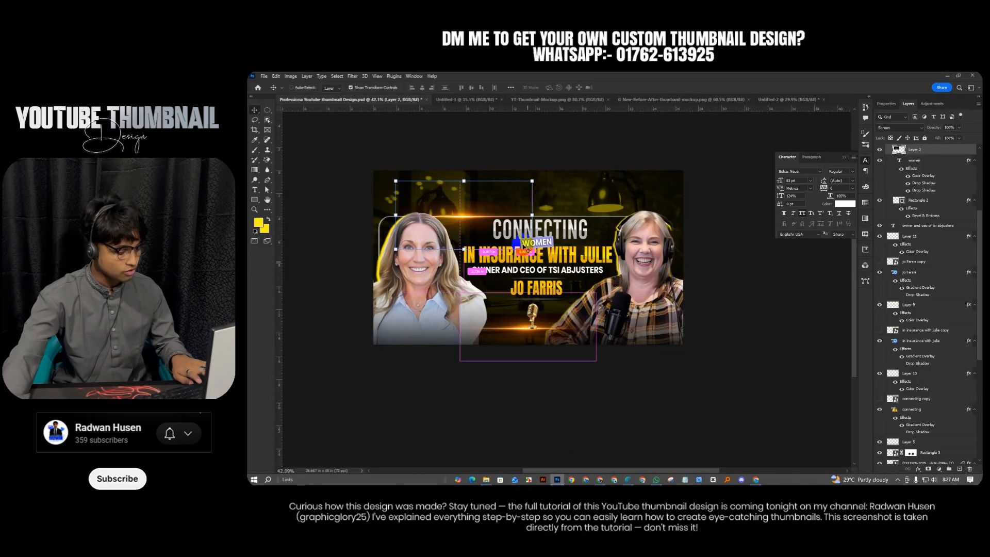
Paste the light streak into Untitled-2, scale it down and set it to Screen blending
left_click(789, 98)
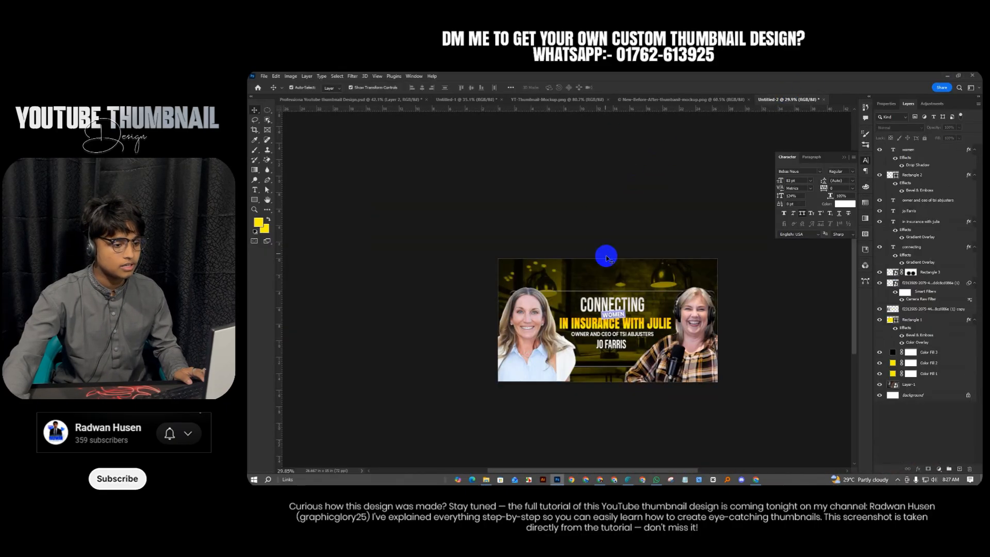
key("ctrl+v")
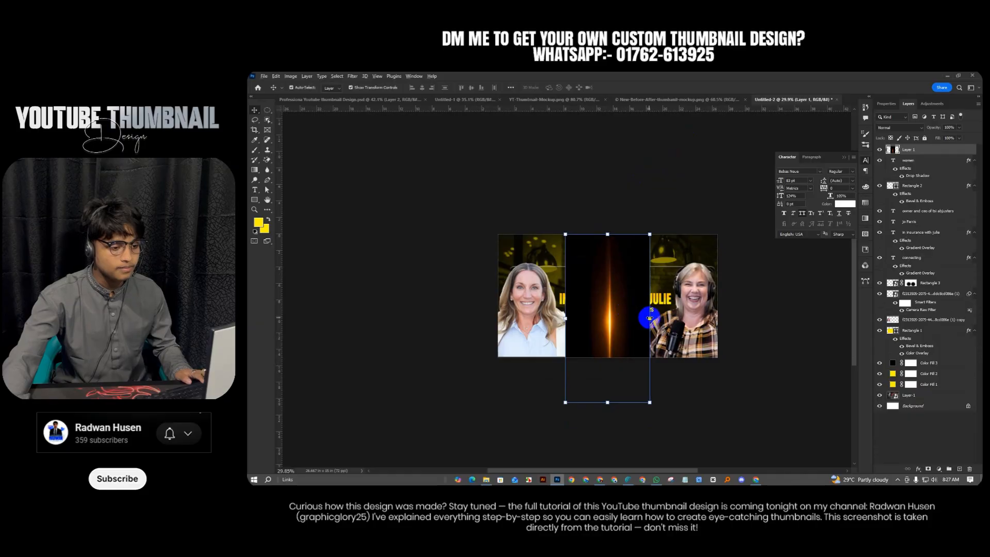
mouse_move(648, 318)
left_mouse_down()
mouse_move(630, 316)
mouse_move(632, 307)
left_mouse_up()
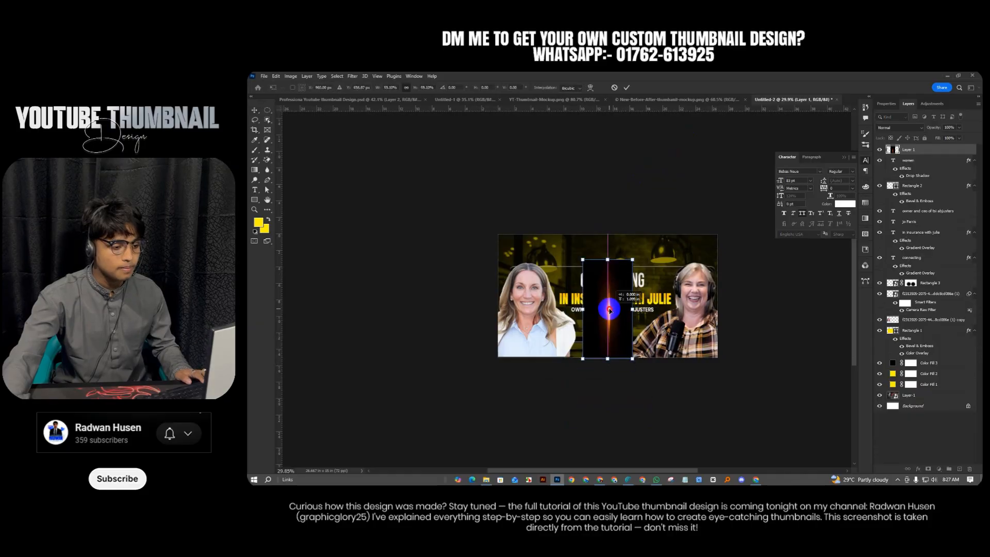
left_click(625, 88)
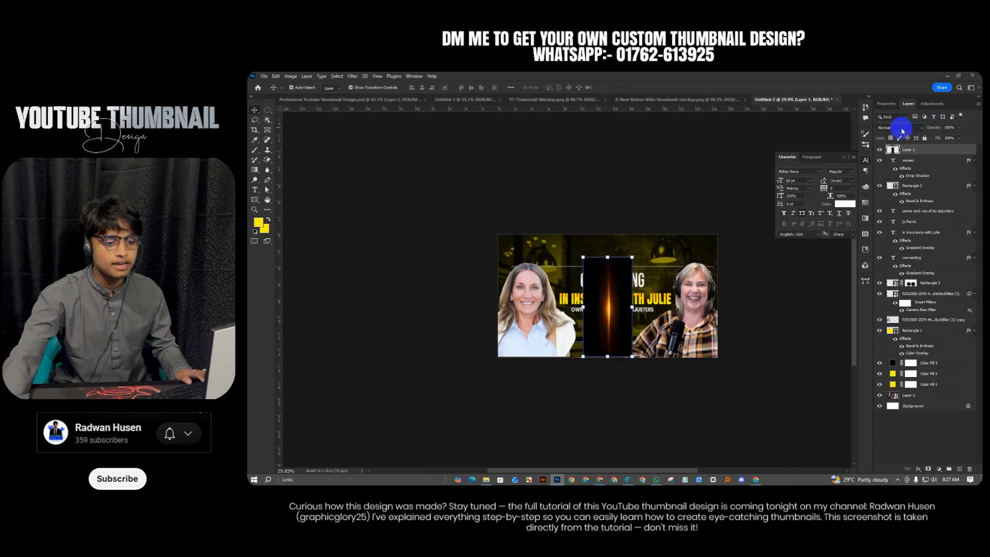
left_click(901, 127)
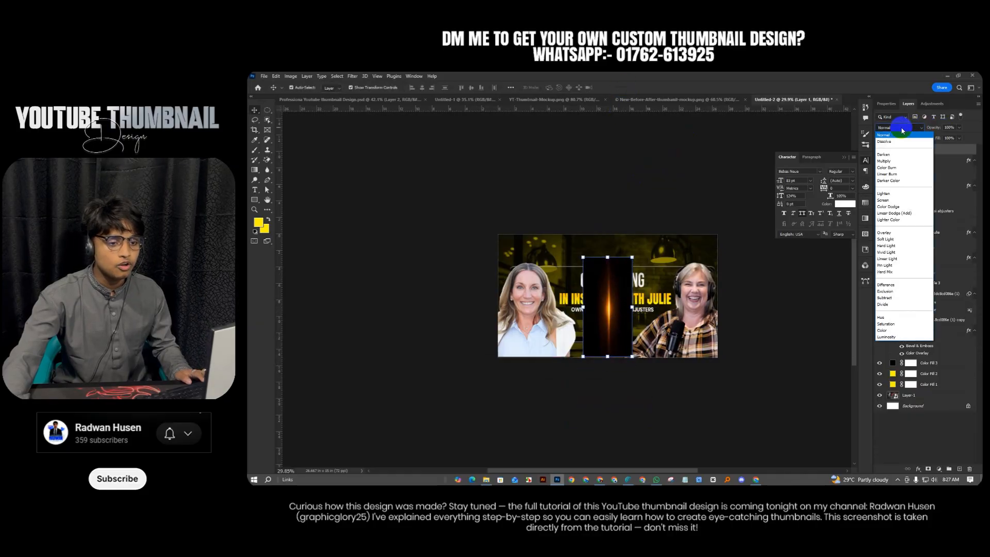
left_click(883, 200)
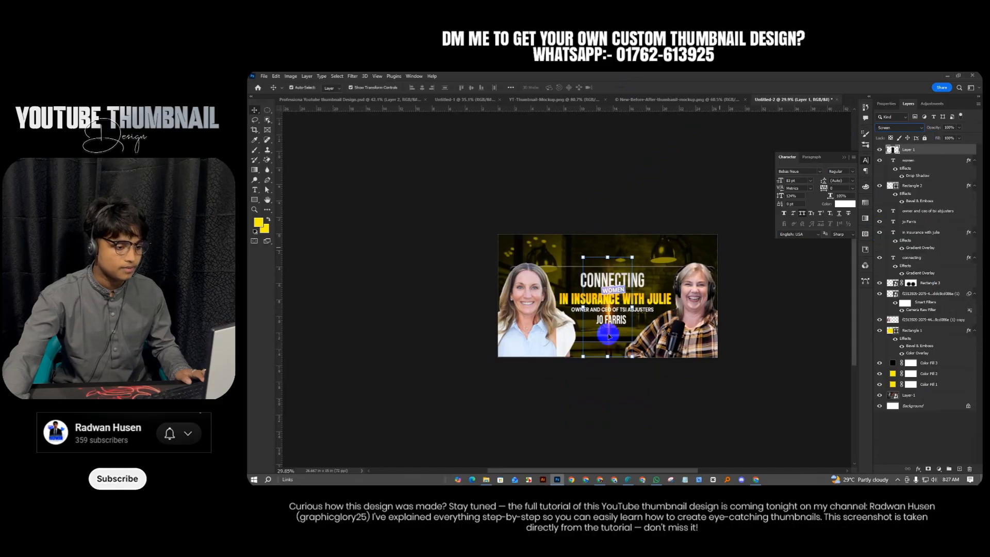
Rotate the streak horizontal, place it above CONNECTING, and drag out a copy
left_click_drag(609, 336, 609, 326)
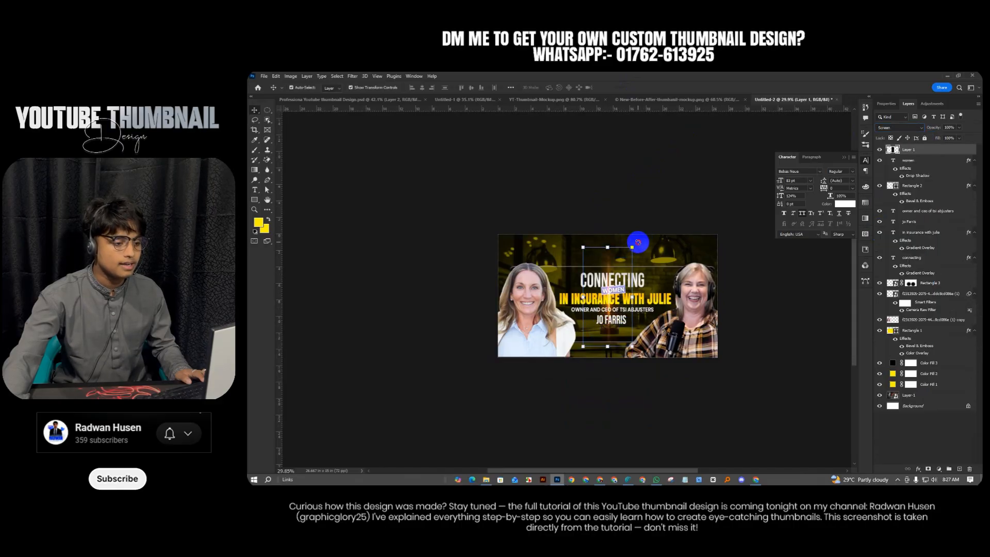
left_click_drag(638, 243, 665, 323)
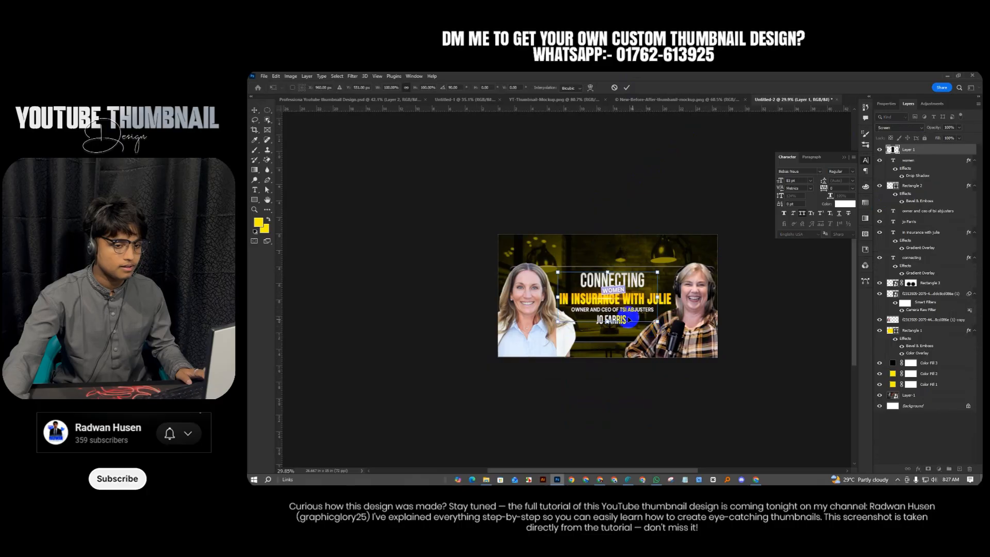
scroll(629, 319, "up", 3)
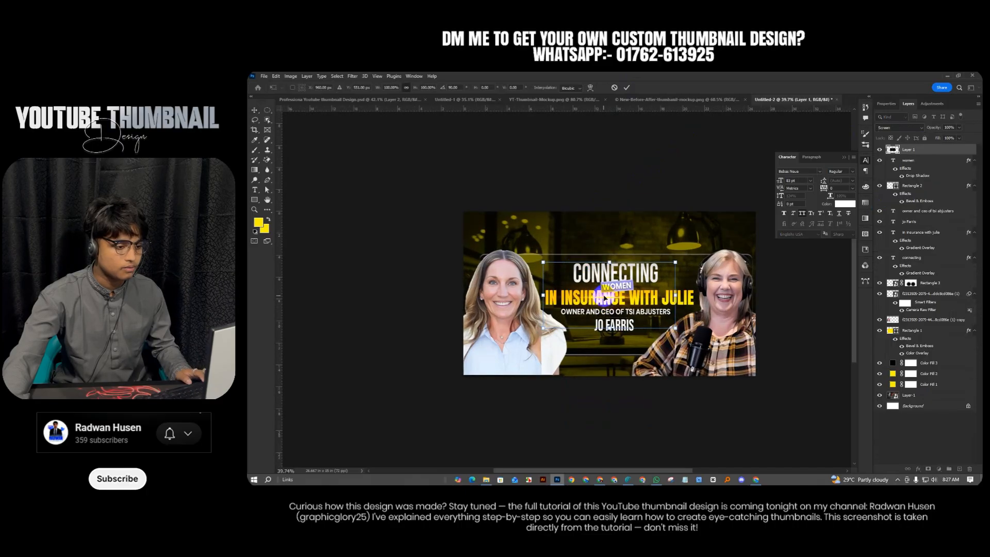
left_click_drag(604, 298, 567, 255)
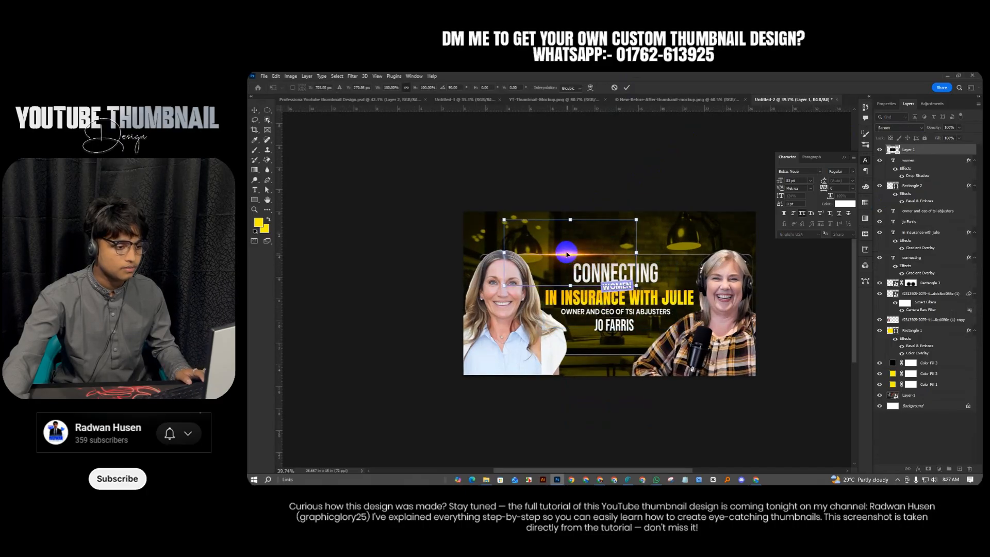
left_click(624, 88)
scroll(574, 235, "down", 1)
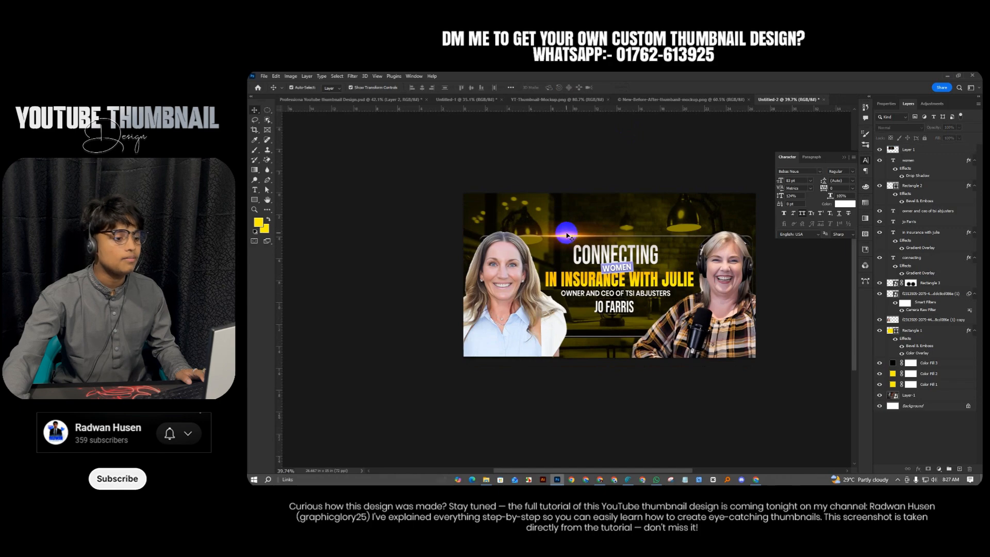
left_click_drag(566, 235, 587, 333)
Switch to the reference design and deselect its glow layer
scroll(620, 336, "up", 5)
scroll(586, 332, "down", 6)
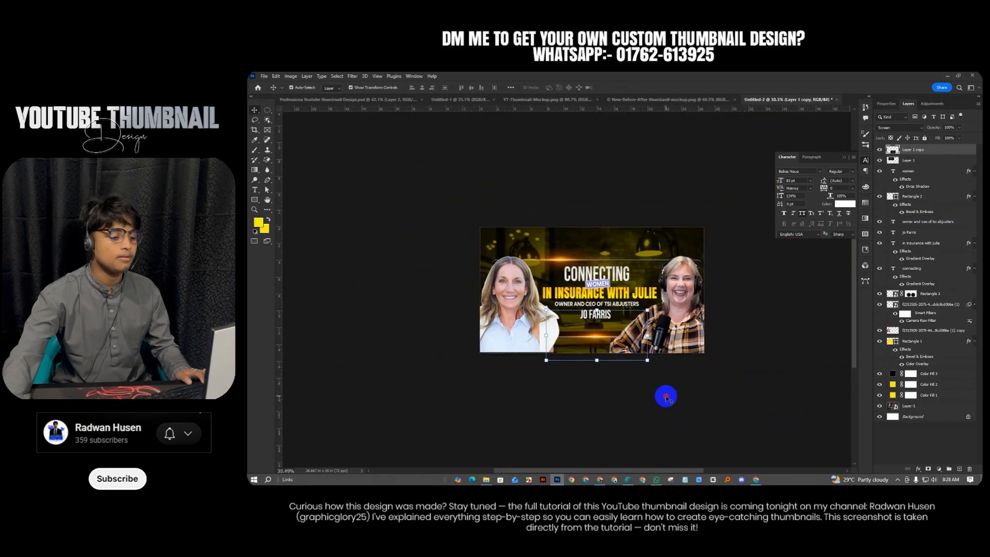
scroll(639, 387, "up", 2)
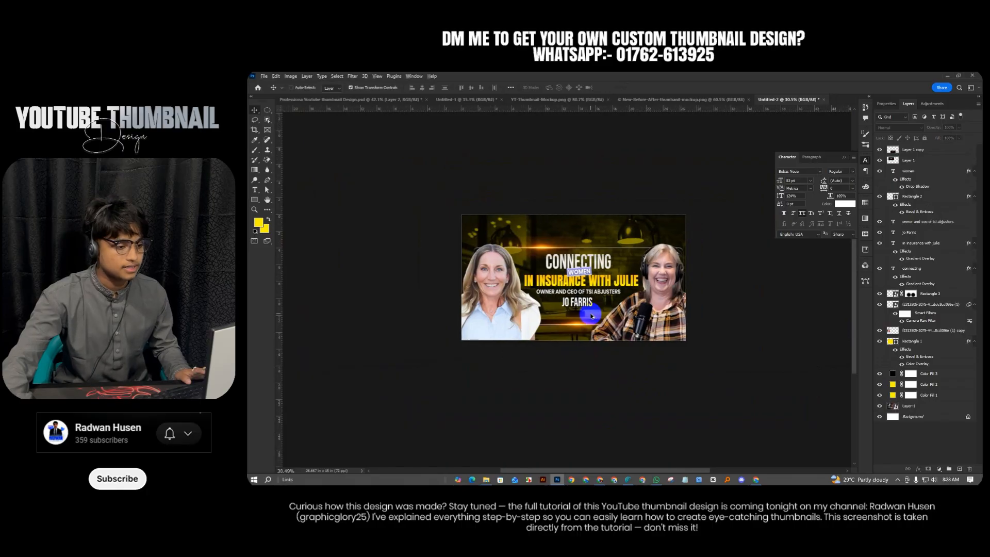
scroll(524, 223, "up", 1)
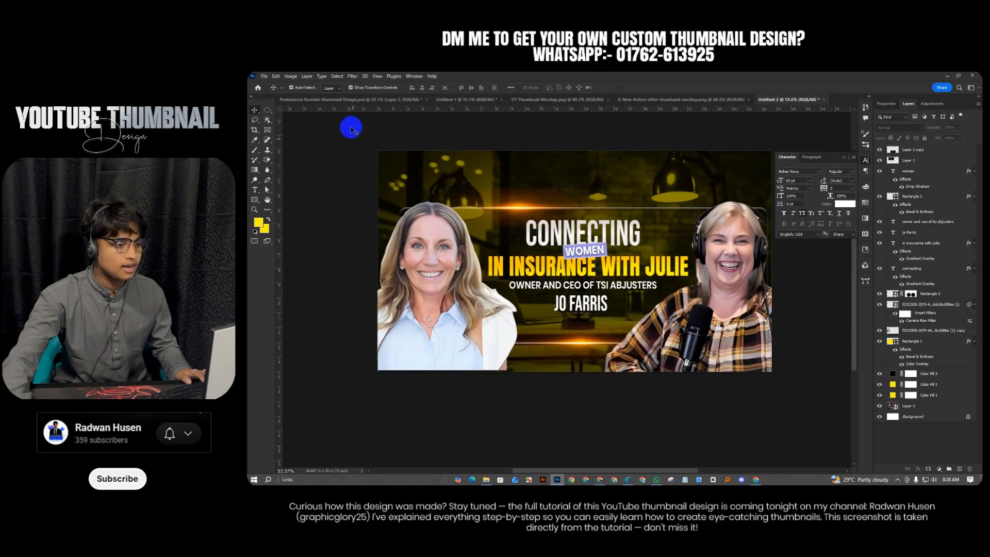
left_click(354, 99)
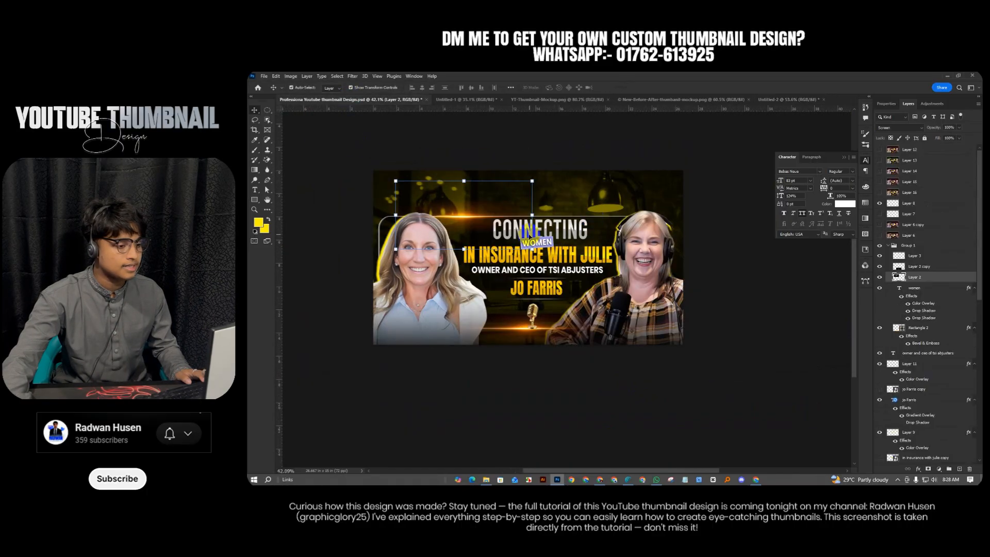
left_click(659, 196)
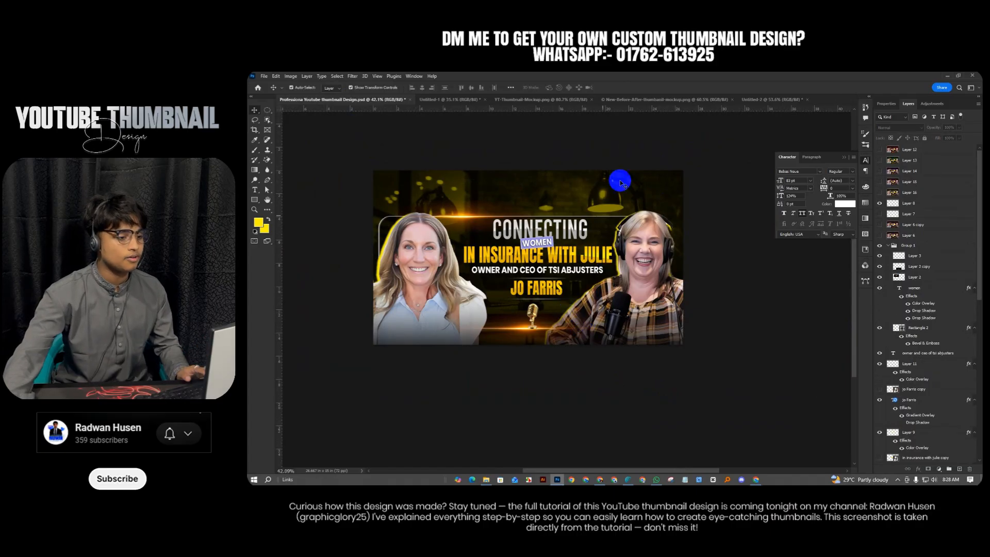
Compare the left and right women's photo layers in Untitled-2 against the reference design
left_click(772, 99)
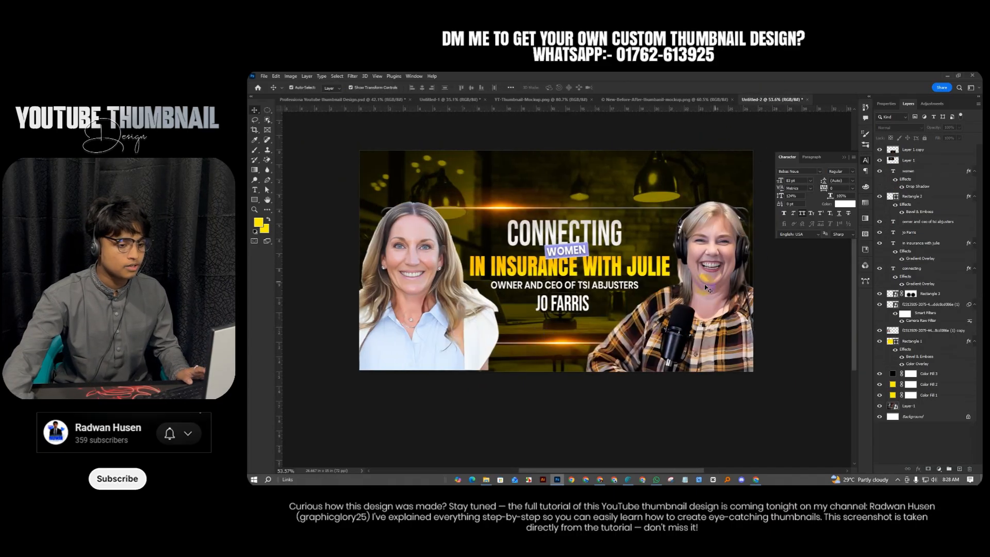
left_click(706, 287)
left_click(408, 281)
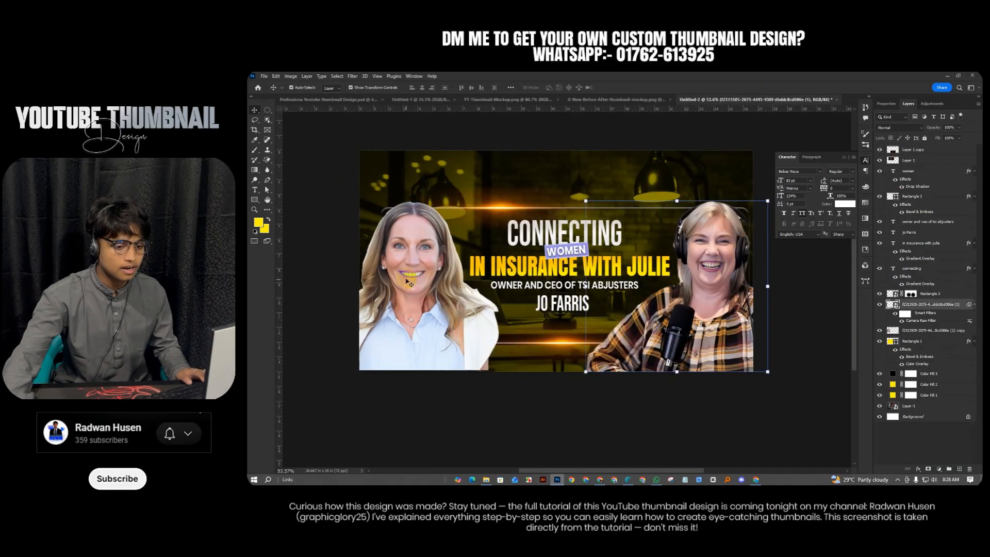
left_click(727, 261)
left_click(445, 258)
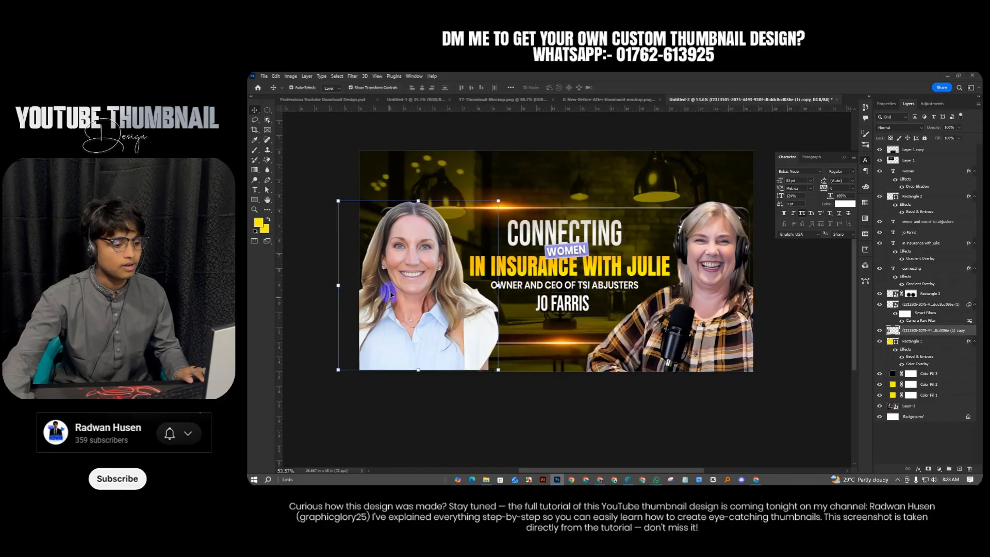
left_click(330, 101)
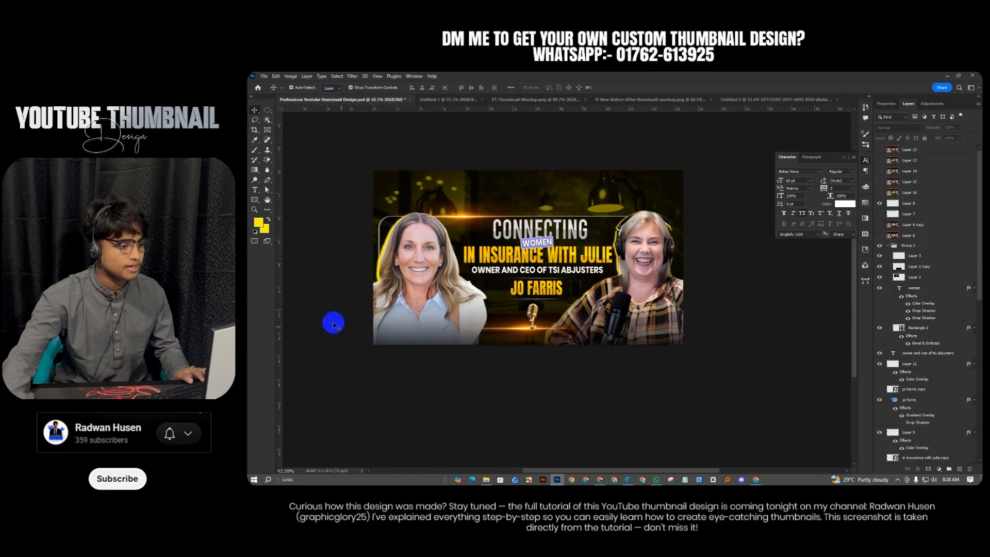
left_click(757, 100)
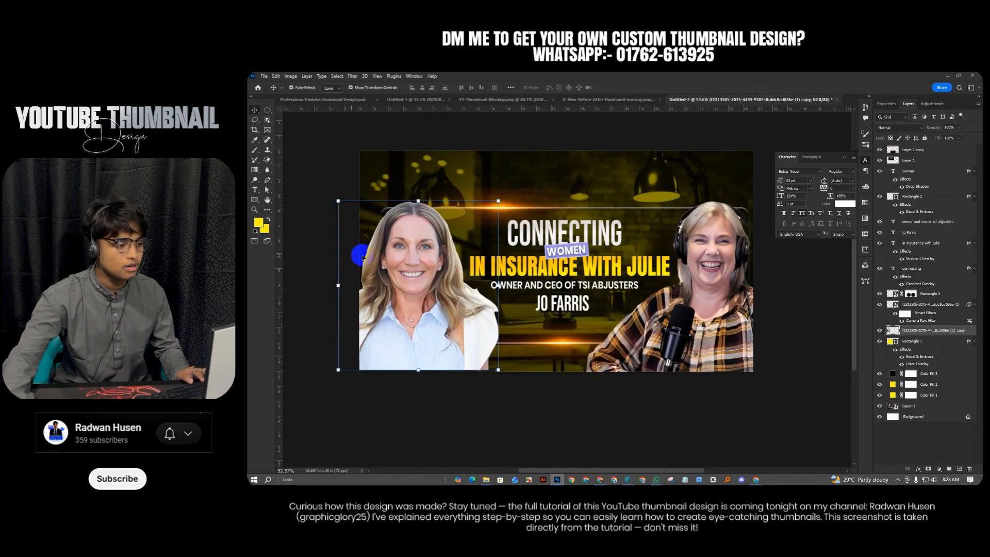
Give the left woman a hard-edged fff000 yellow drop shadow at 100% opacity, size 0
right_click(957, 330)
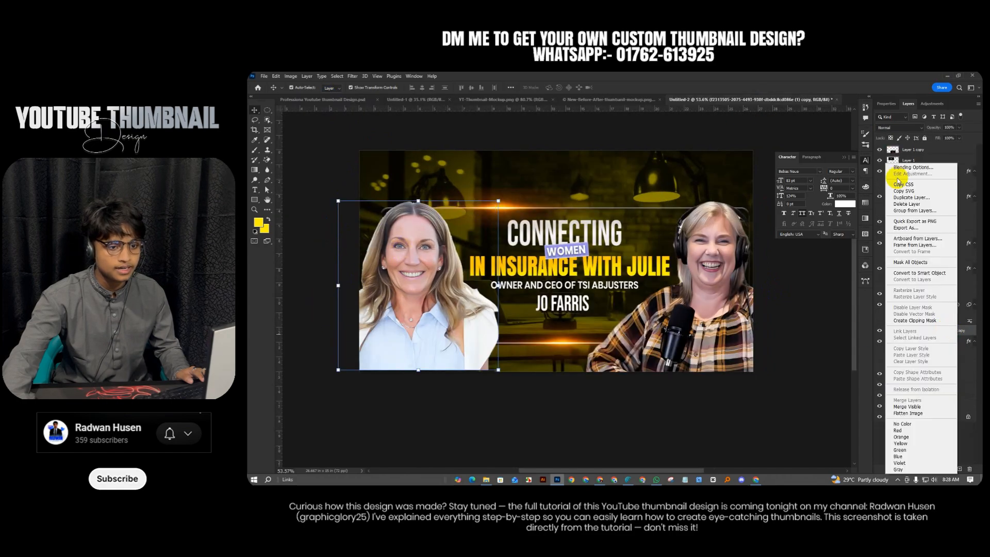
left_click(898, 168)
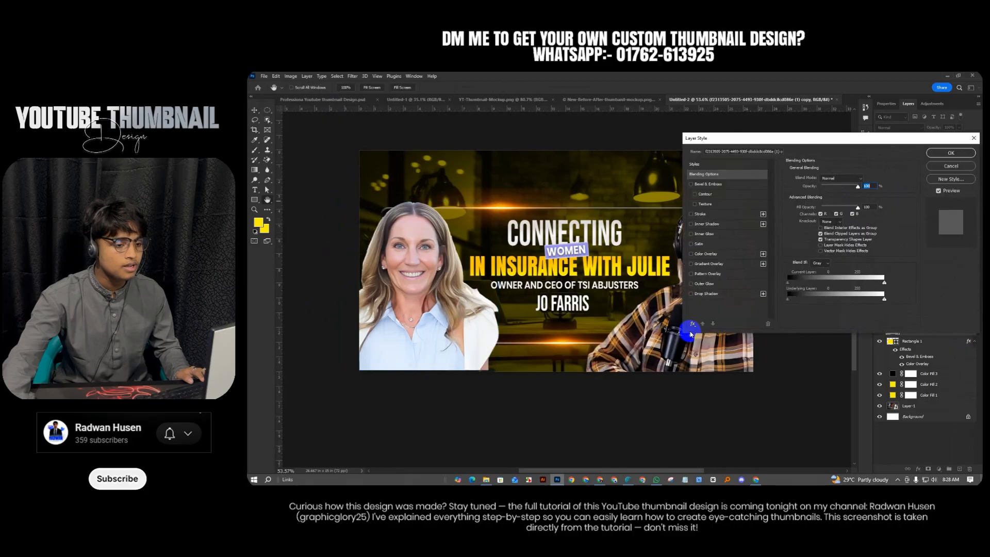
left_click(691, 293)
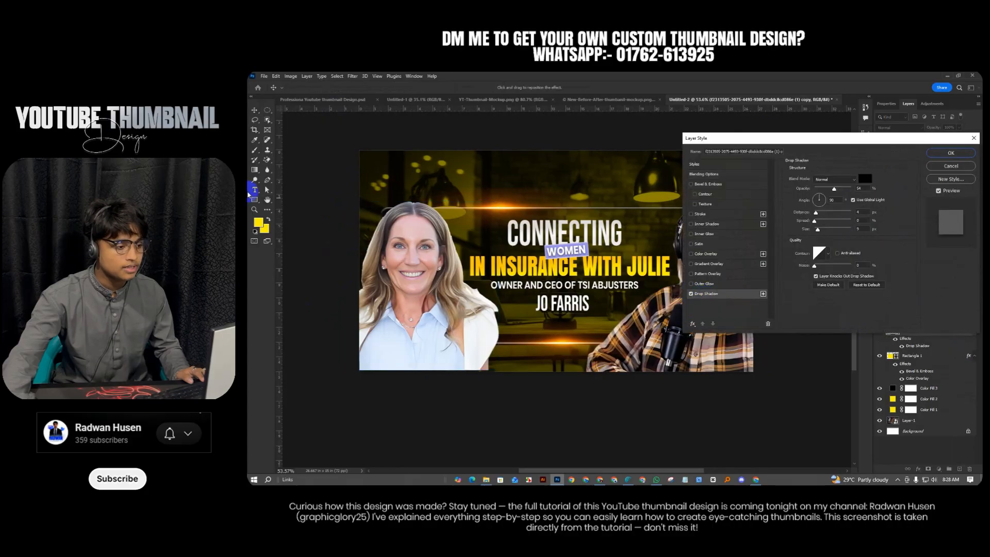
left_click(871, 179)
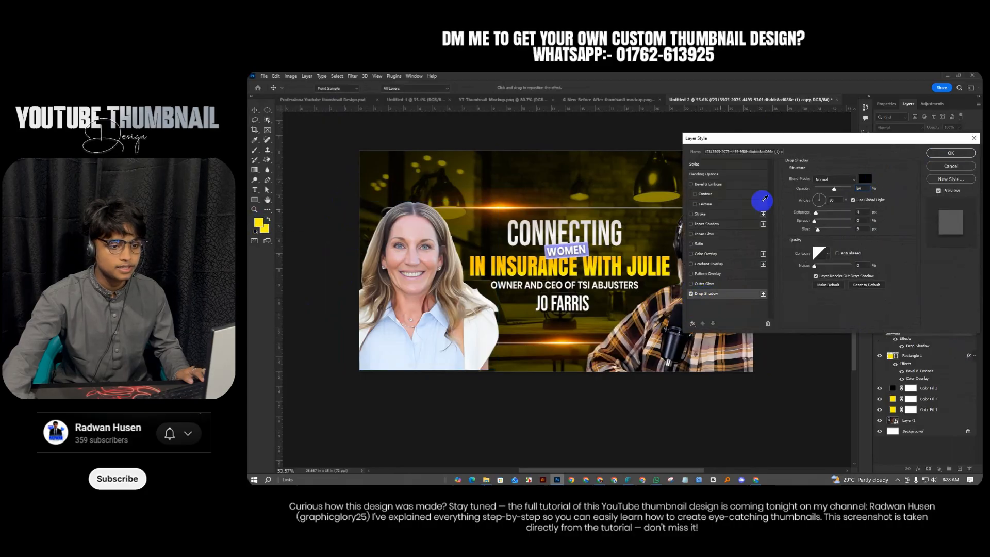
type("fff000")
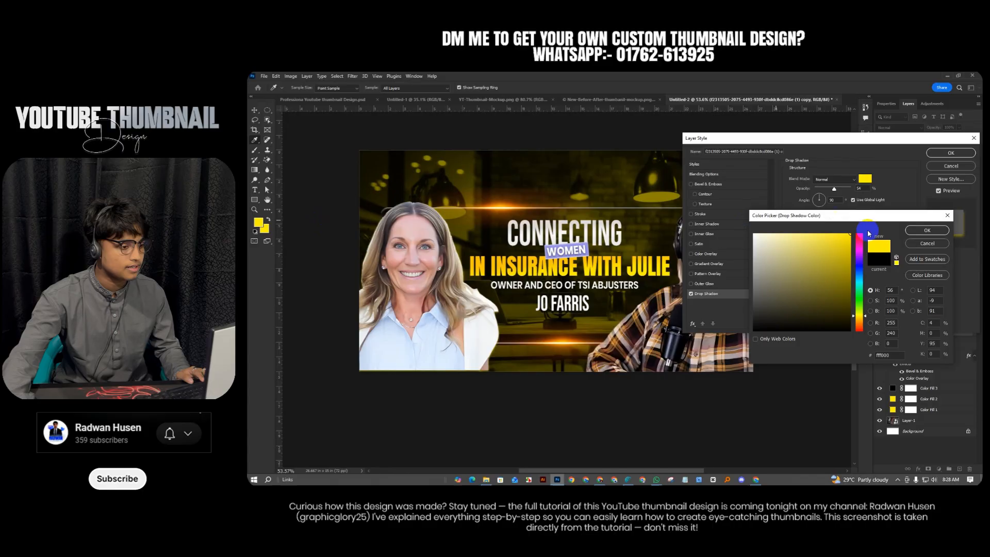
left_click(917, 232)
left_click_drag(835, 191, 852, 190)
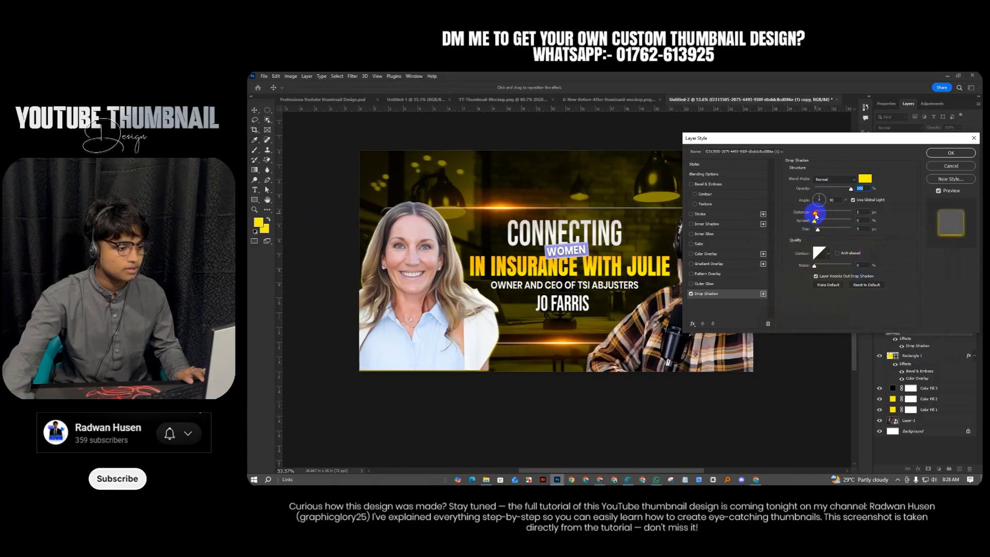
left_click_drag(451, 330, 456, 328)
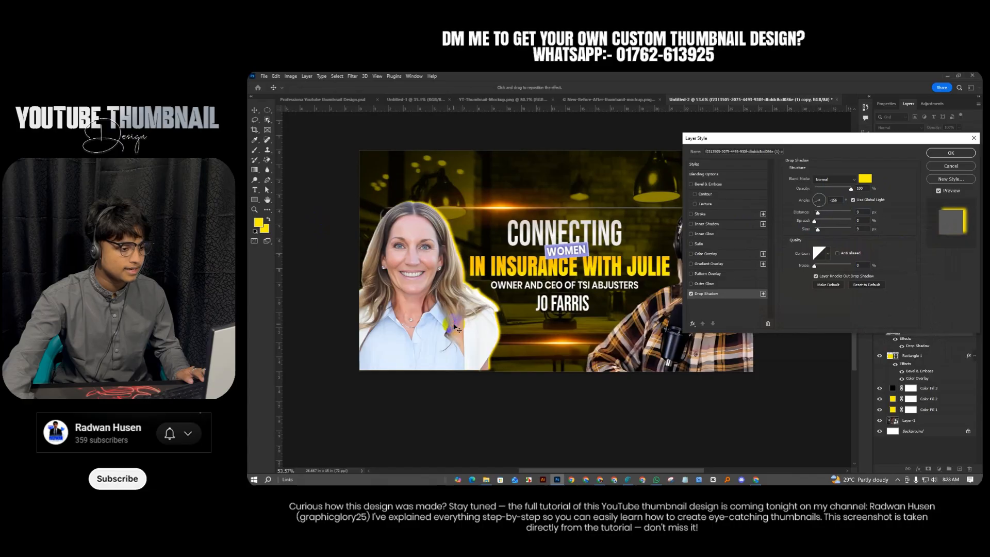
left_click_drag(818, 230, 794, 231)
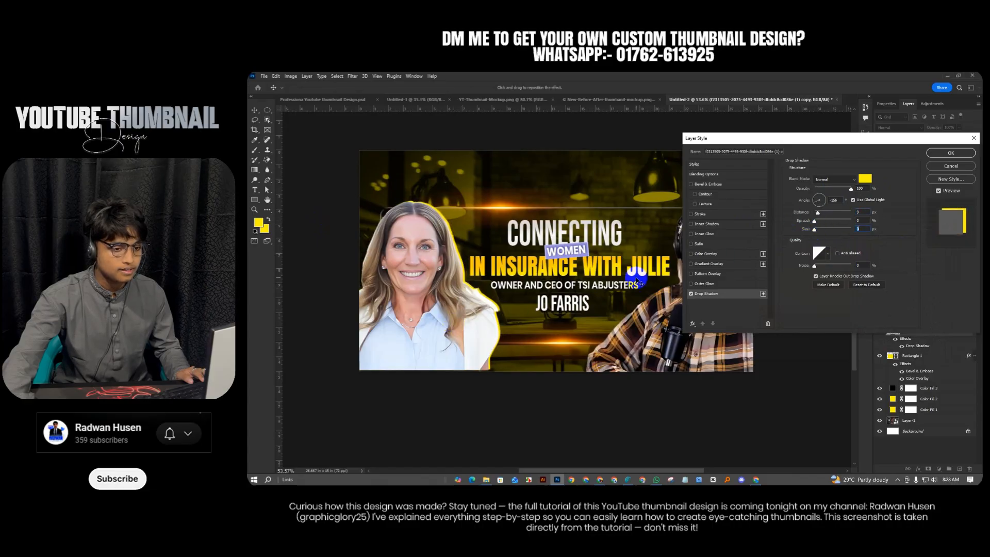
left_click_drag(450, 302, 452, 305)
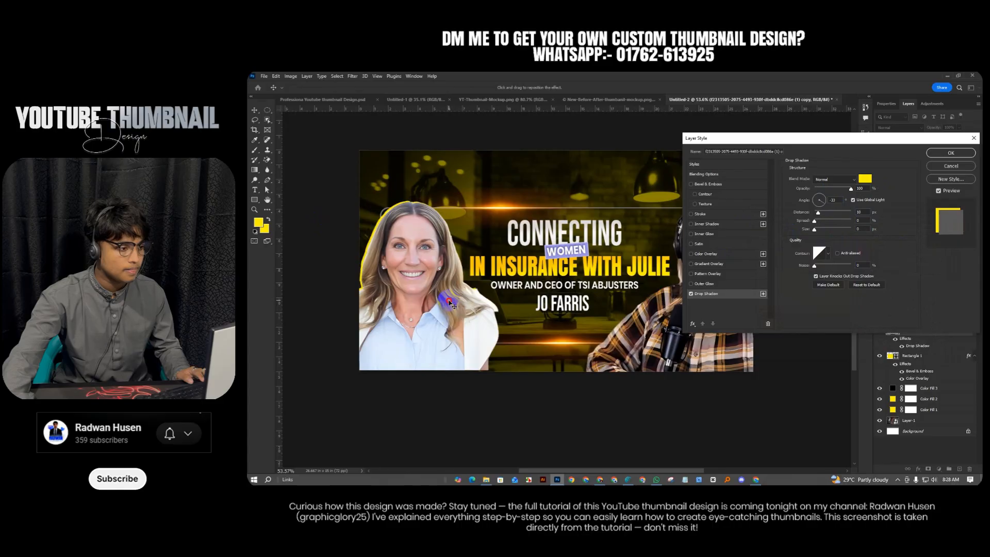
left_click(952, 154)
Add the same yellow drop shadow to the right woman's photo layer
left_click(720, 323)
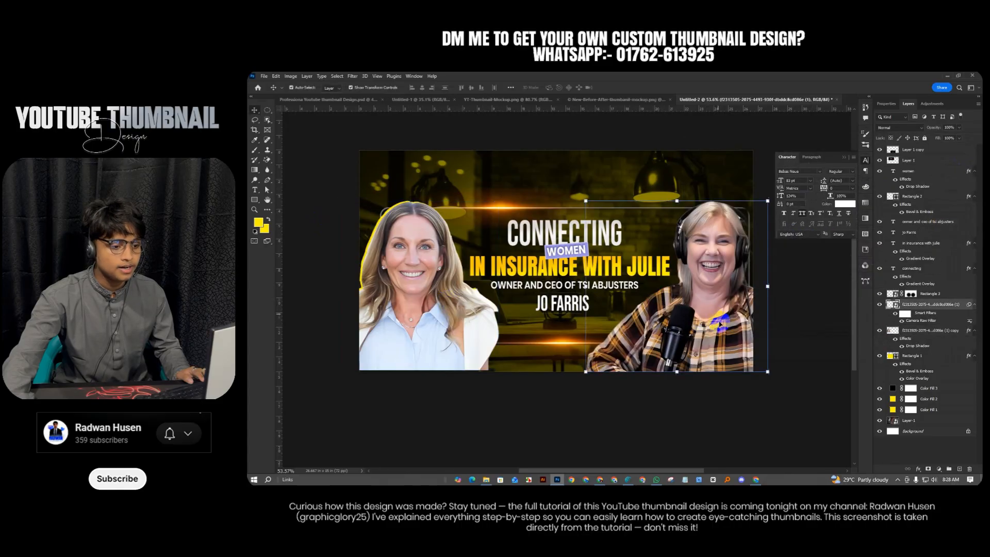
right_click(951, 307)
left_click(897, 160)
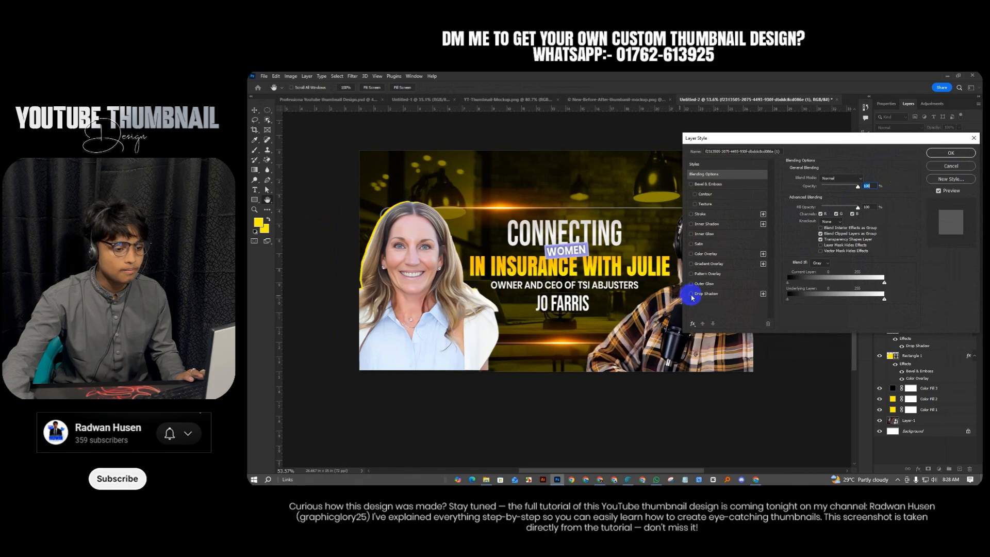
left_click(691, 293)
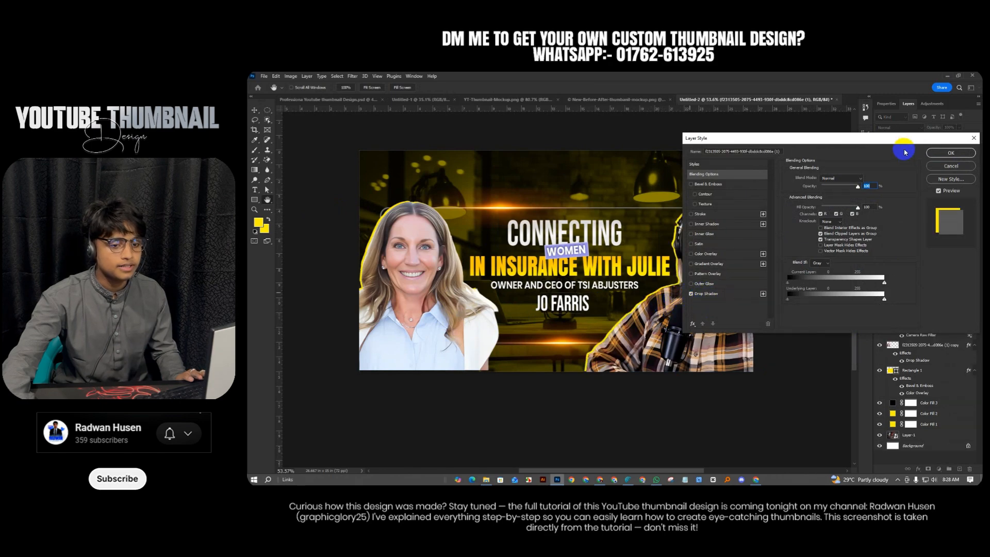
left_click_drag(899, 139, 882, 156)
left_click(932, 170)
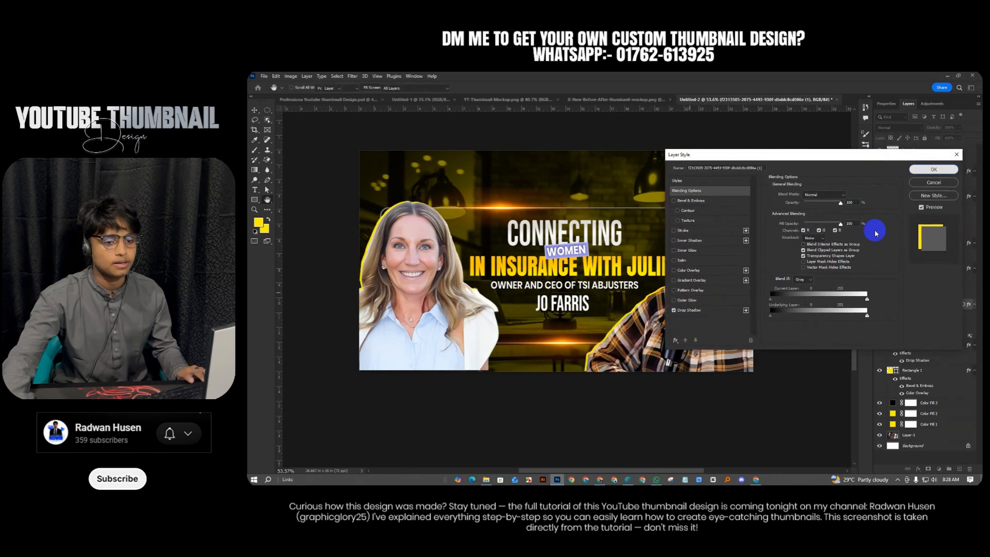
scroll(530, 373, "down", 3)
scroll(545, 352, "up", 2)
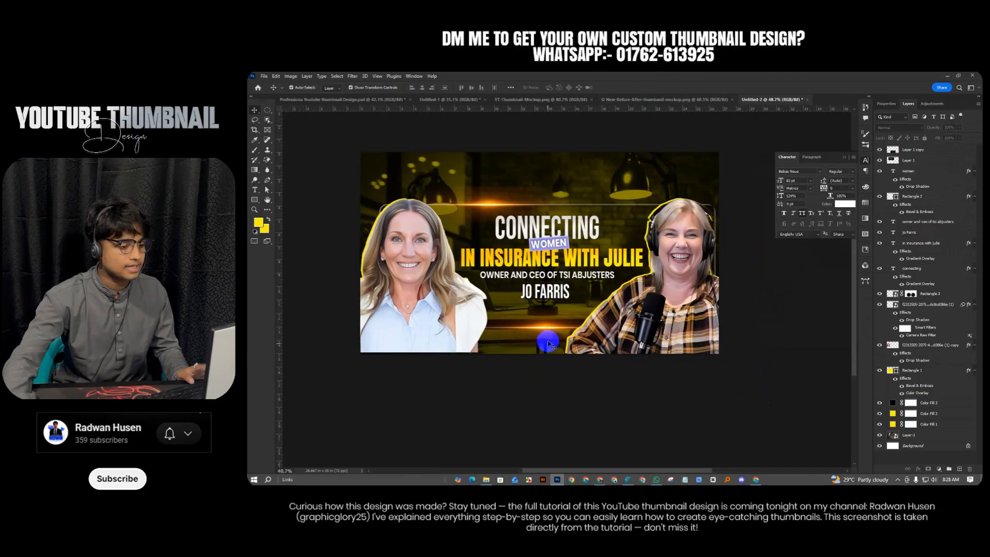
Compare the thumbnail with the reference design before editing the headline
scroll(536, 308, "up", 1)
scroll(528, 312, "down", 2)
scroll(512, 304, "up", 2)
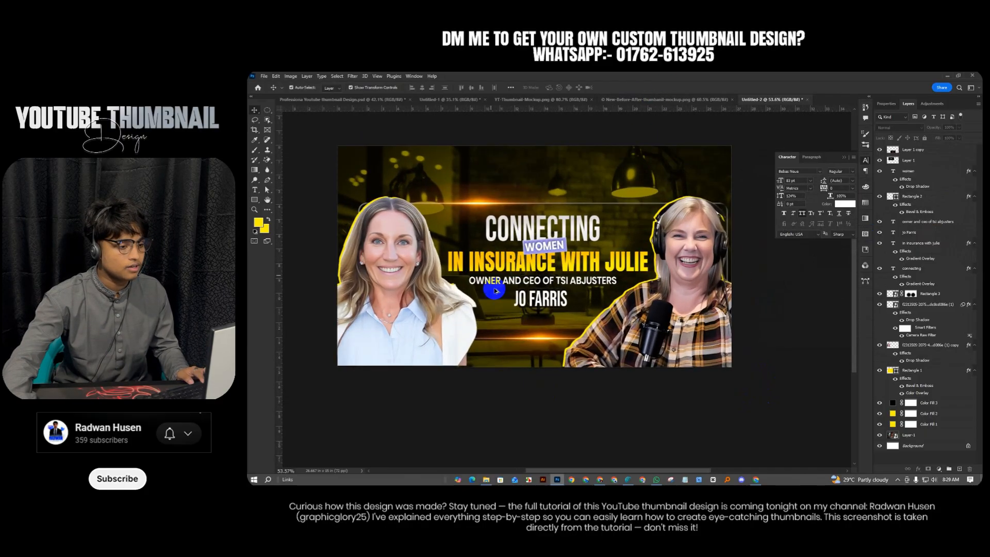
scroll(521, 301, "up", 1)
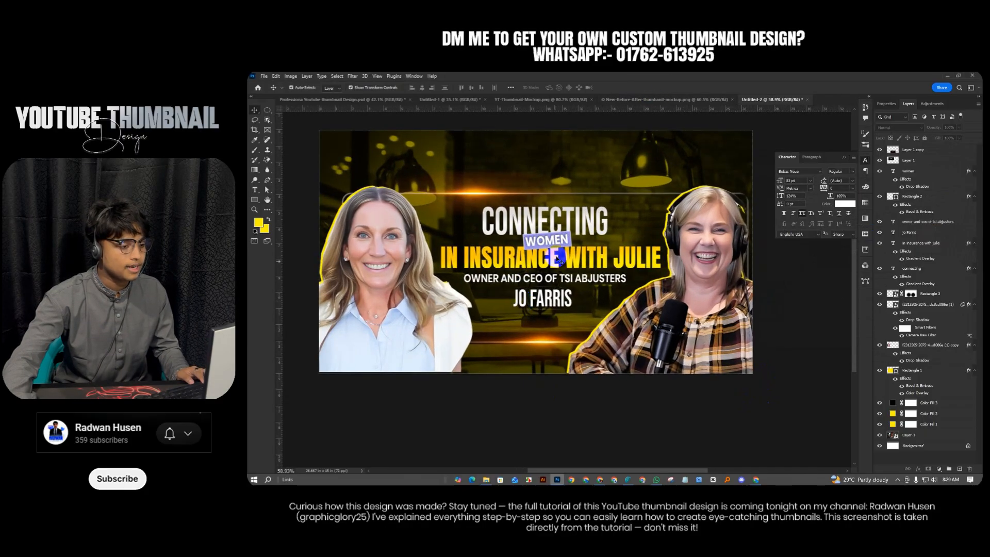
left_click(327, 98)
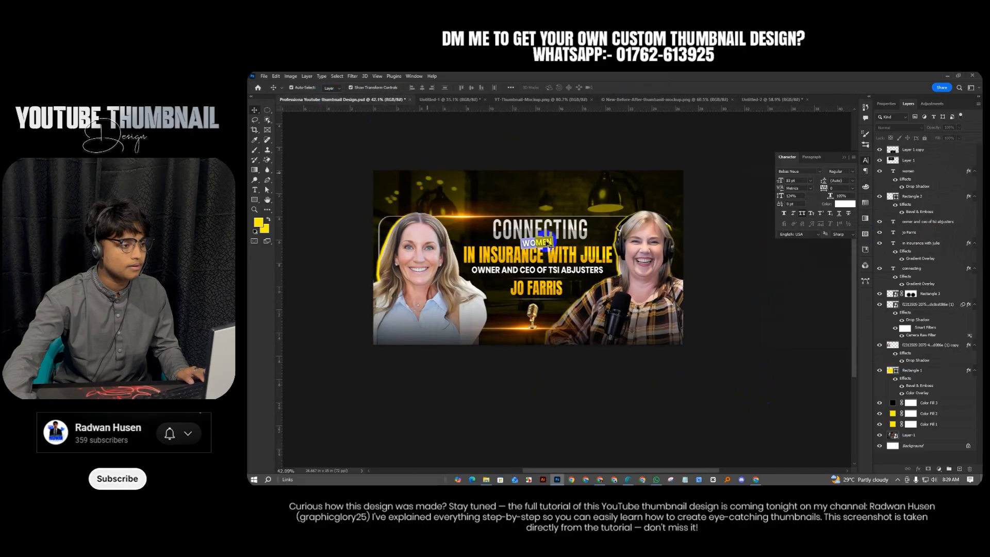
left_click(798, 100)
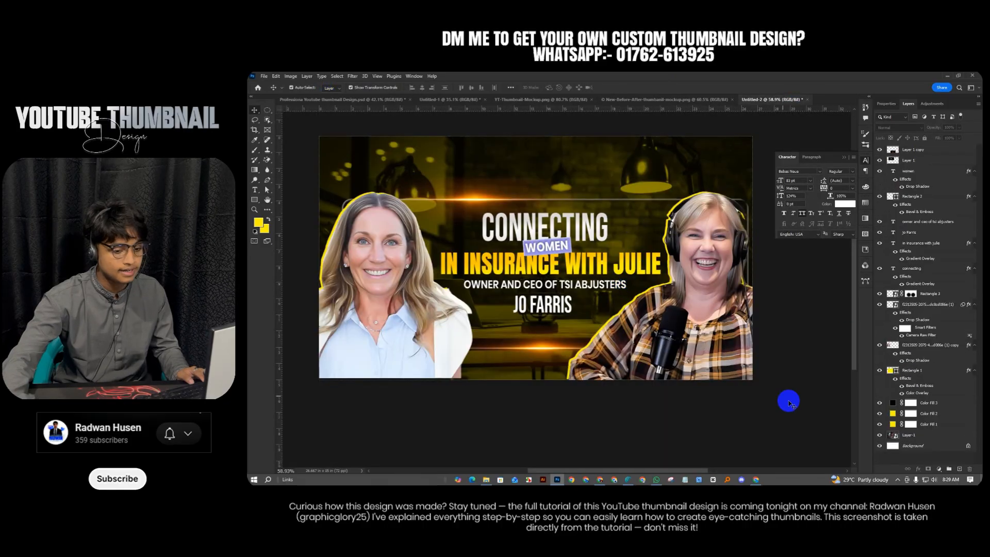
Duplicate the CONNECTING headline layer and convert the copy to a smart object
scroll(563, 369, "up", 1)
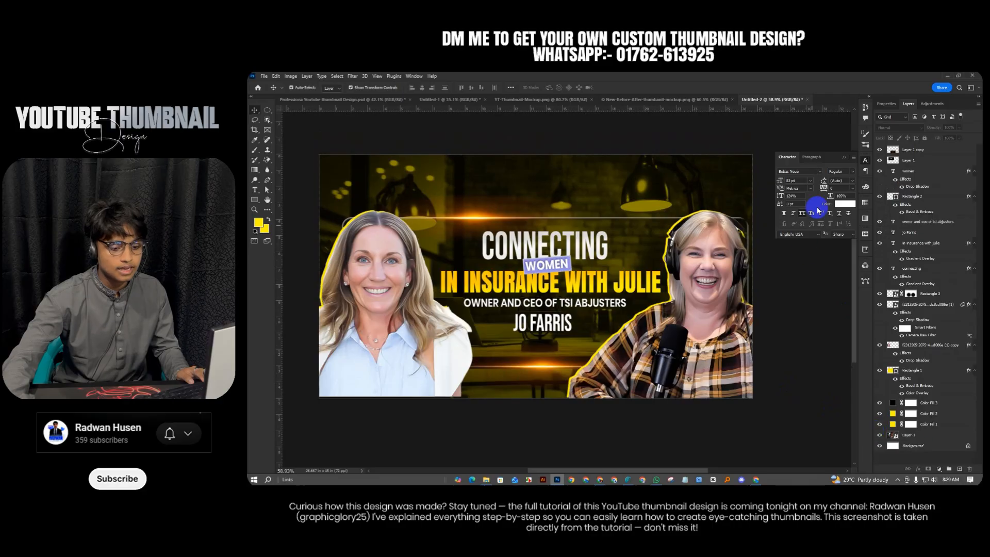
left_click(929, 267)
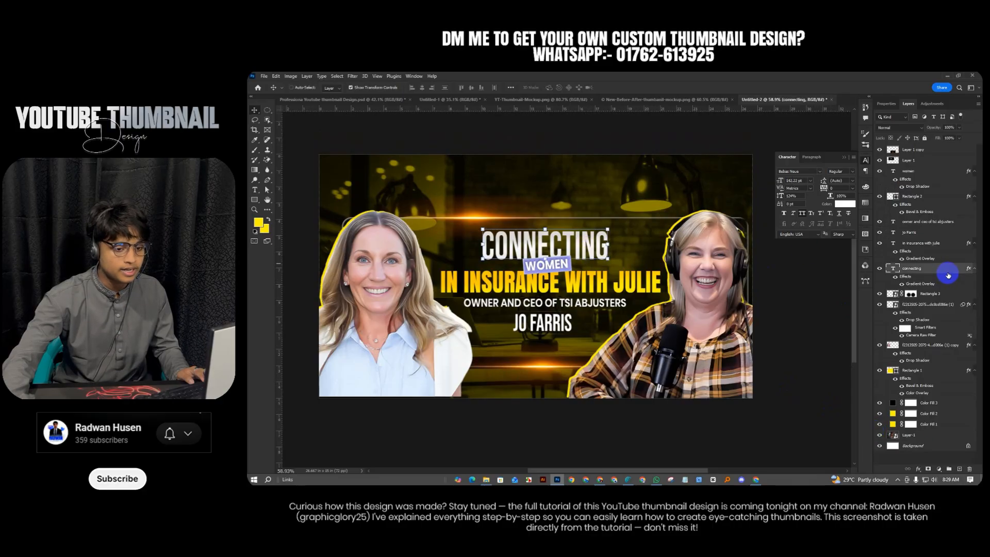
key("ctrl+j")
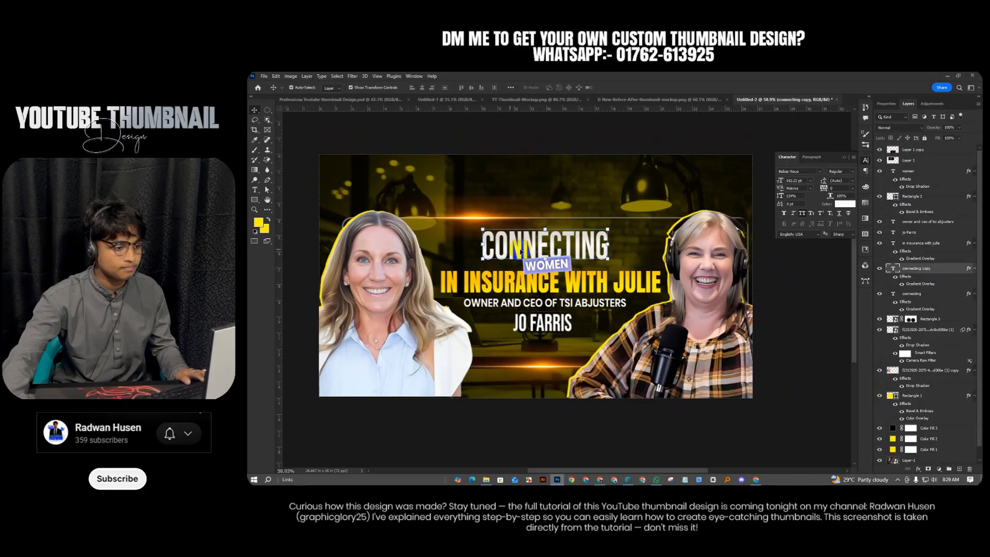
right_click(911, 268)
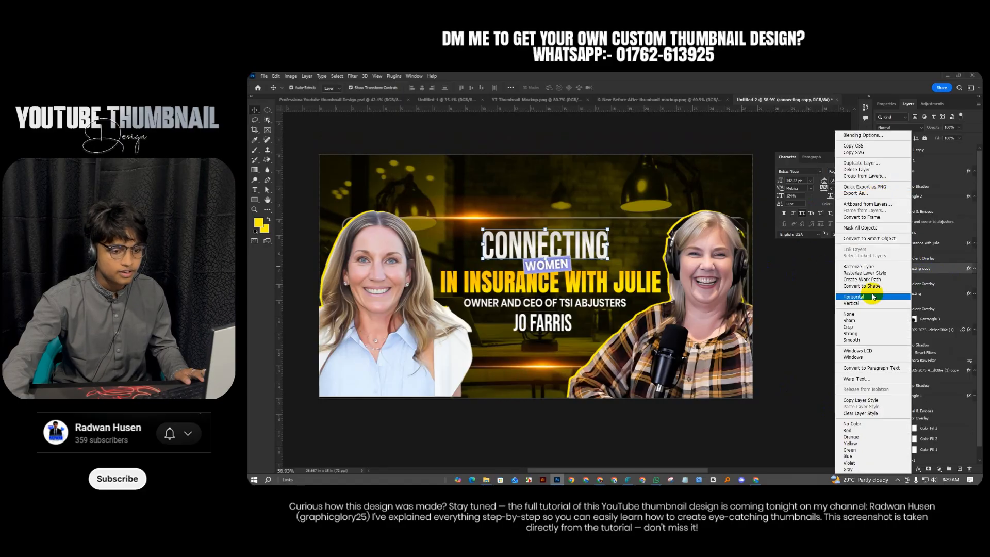
left_click(855, 240)
left_click(268, 111)
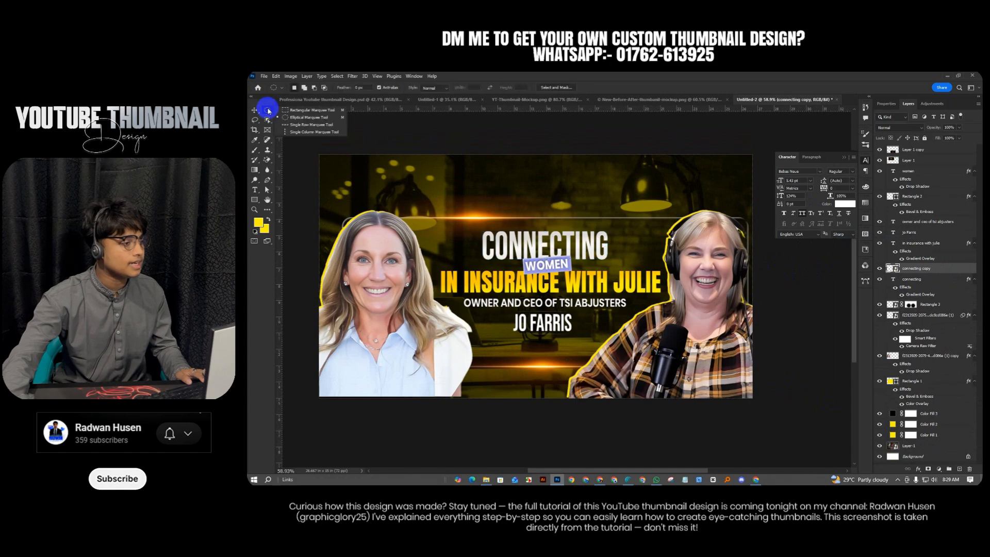
Copy an elliptical selection over the headline to a new Layer 2
left_click(297, 118)
left_click_drag(439, 240, 634, 292)
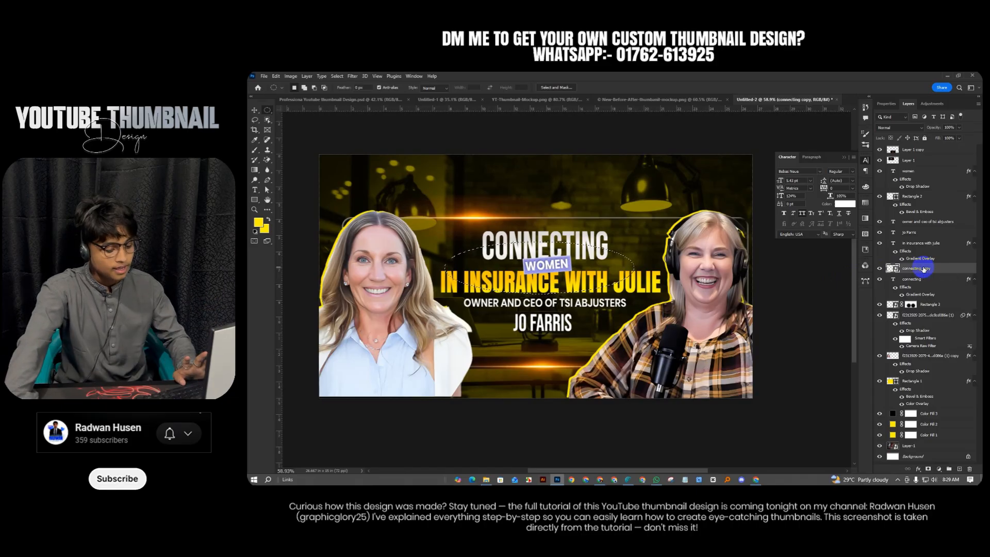
key("ctrl+j")
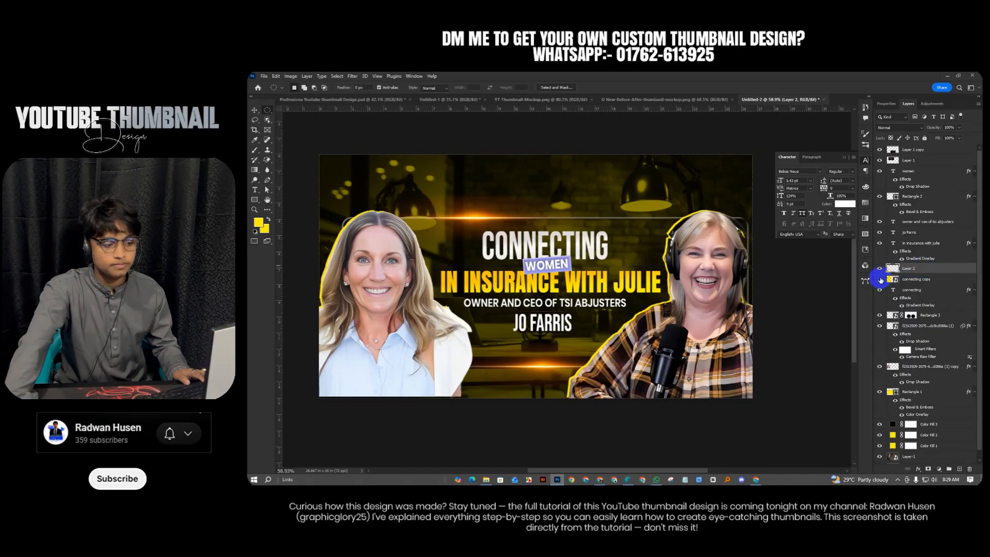
Try a yellow Solid Color fill layer and discard it
left_click(932, 470)
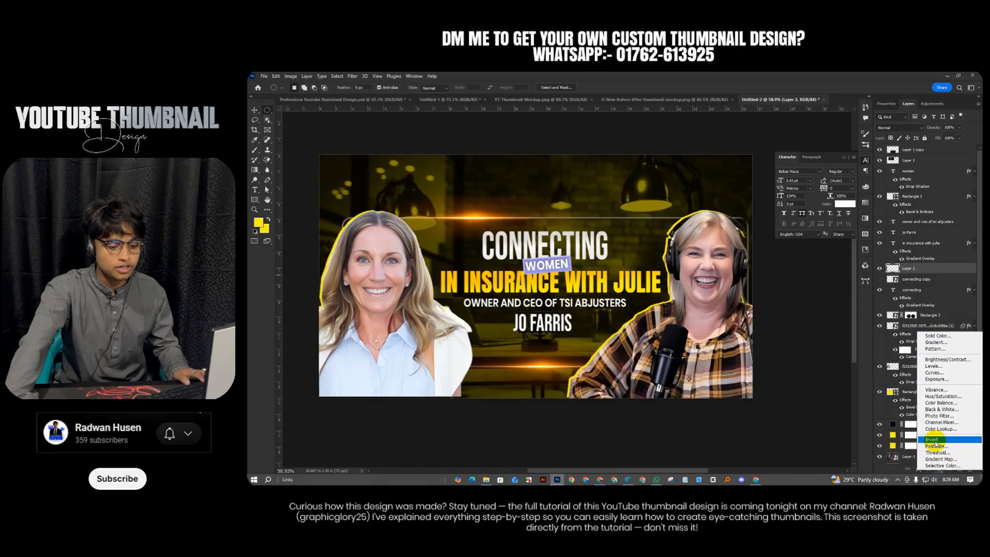
left_click(927, 342)
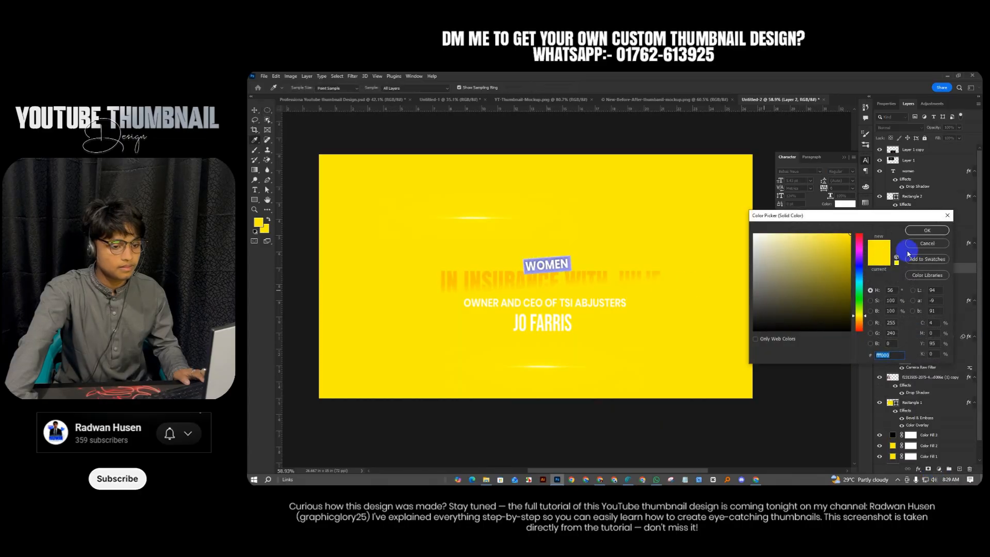
left_click(918, 245)
Give Layer 2 a 100% Color Overlay in a darkened grey sampled from CONNECTING
right_click(926, 268)
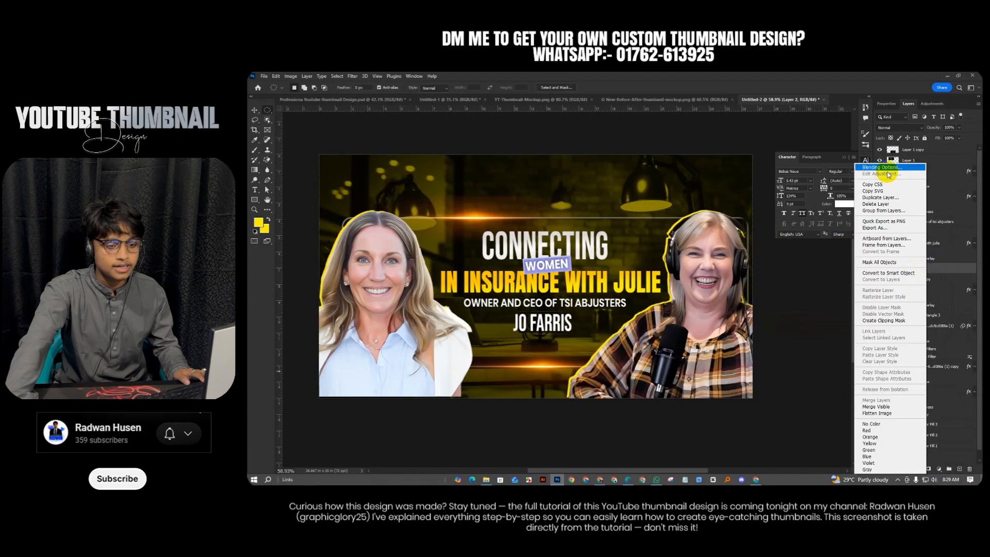
left_click(887, 171)
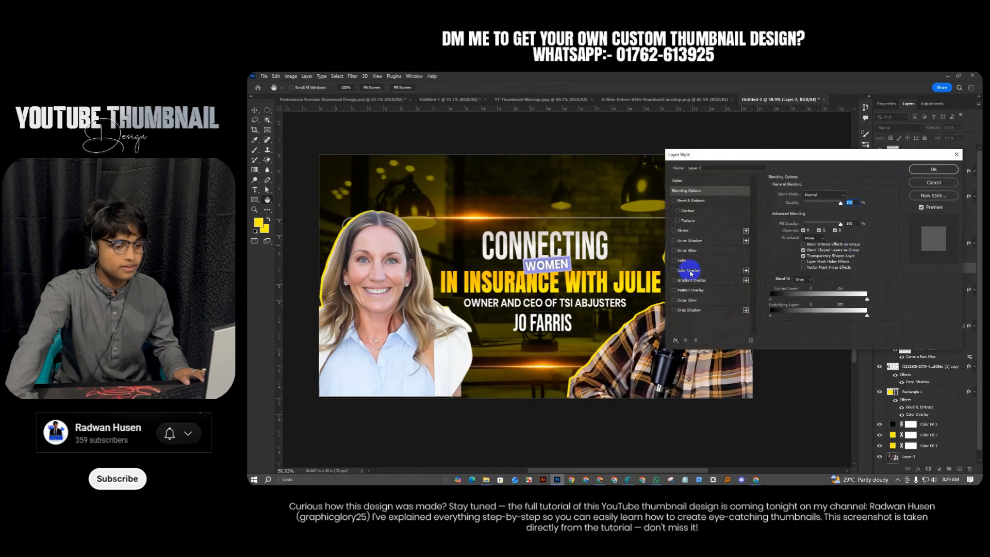
left_click(673, 270)
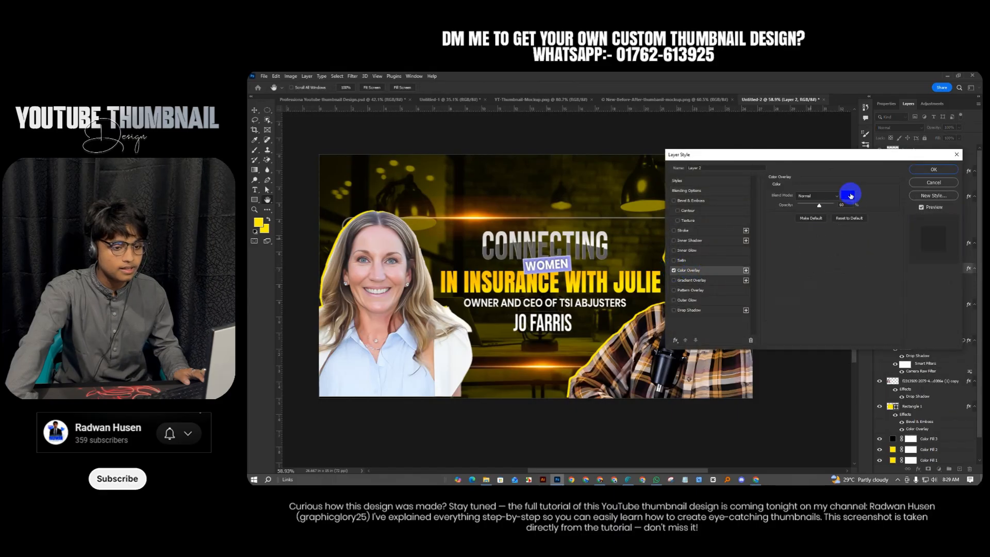
left_click_drag(829, 206, 848, 204)
left_click(848, 195)
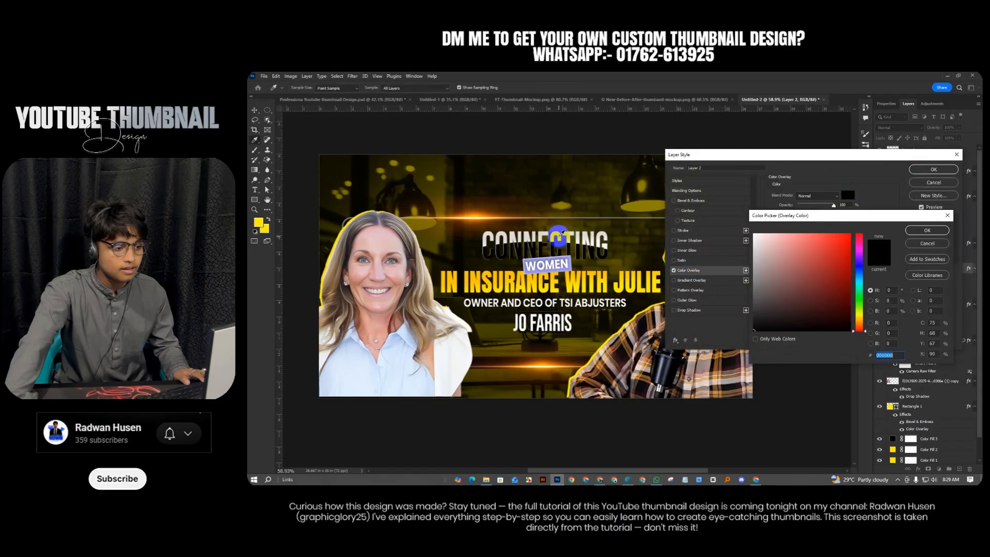
left_click(560, 238)
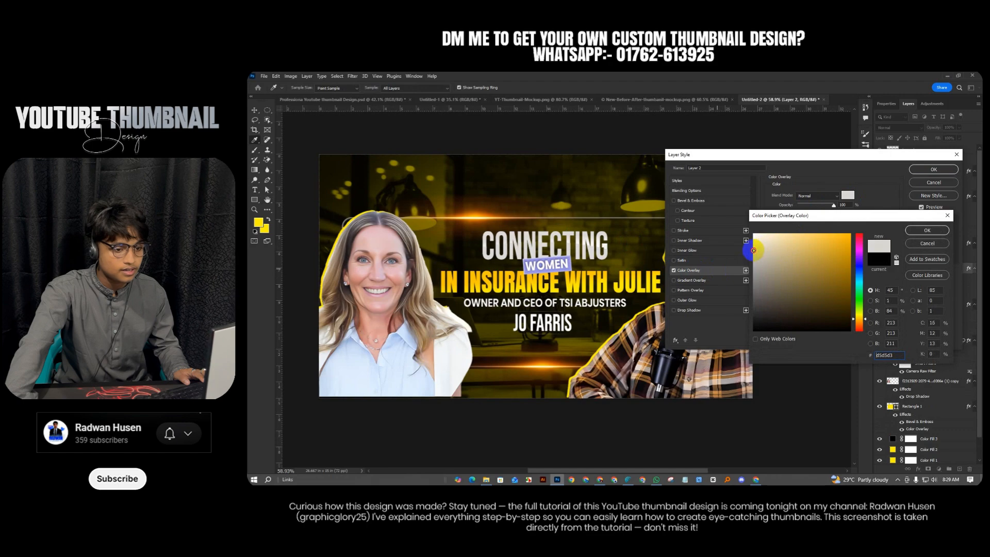
left_click_drag(753, 250, 751, 260)
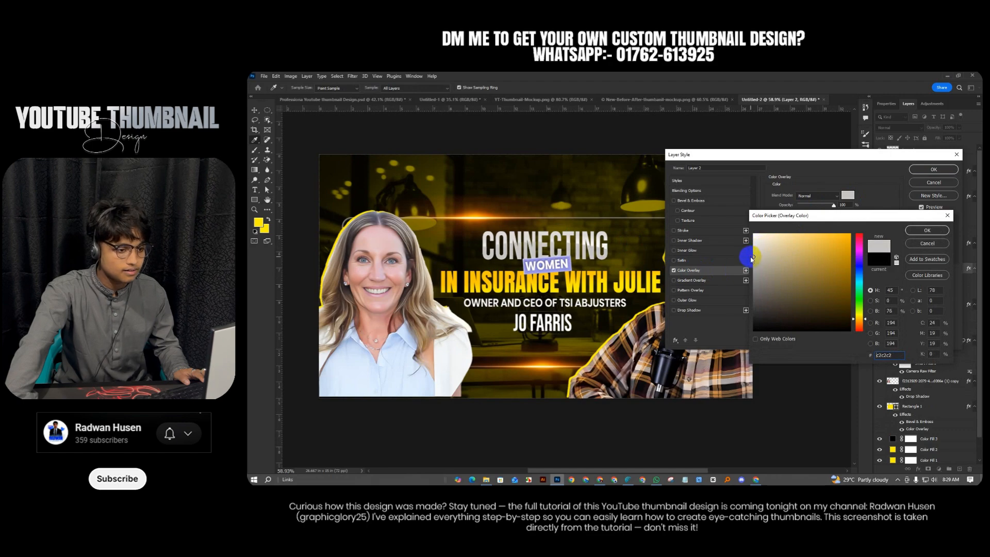
left_click_drag(754, 256, 754, 258)
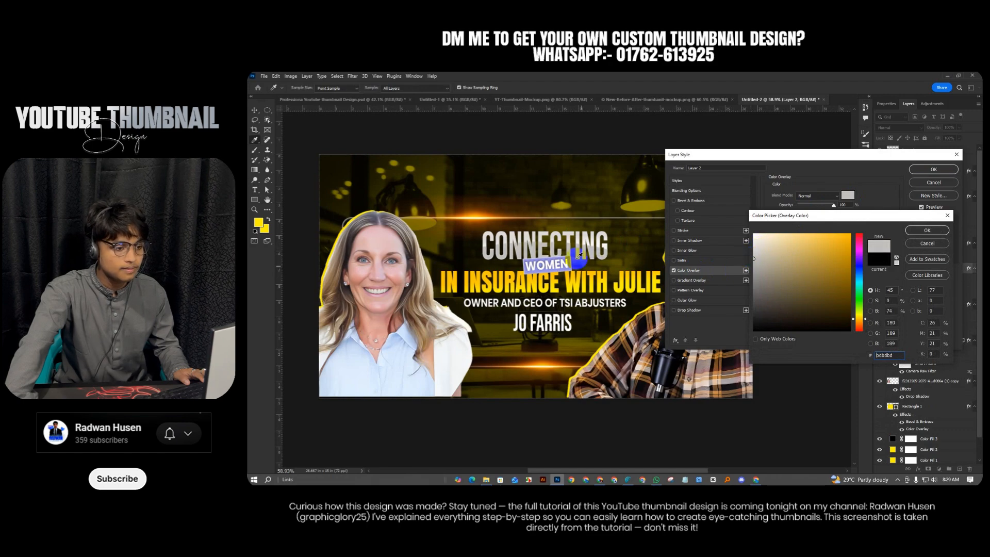
left_click(927, 230)
left_click(933, 169)
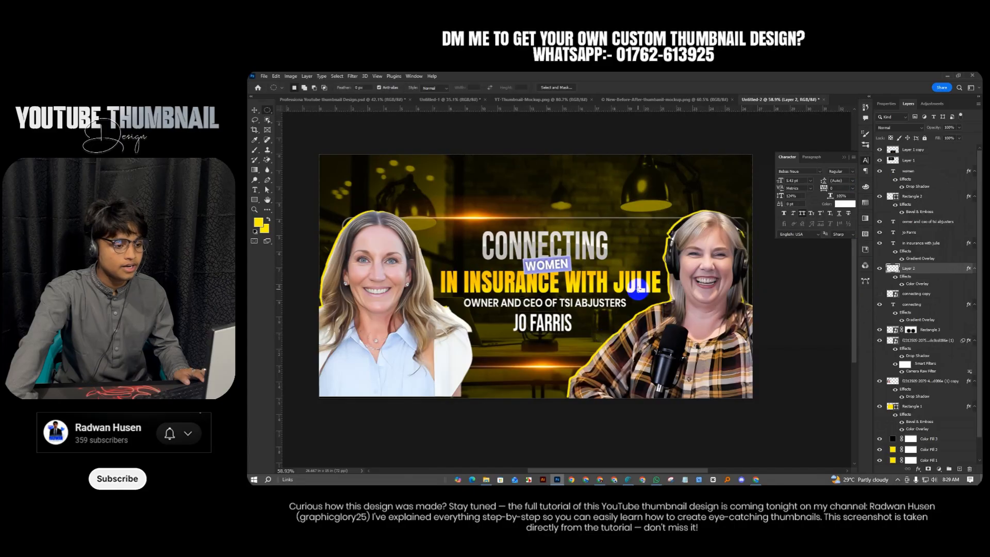
Duplicate the IN INSURANCE WITH JULIE title and convert the copy to a smart object
left_click(254, 110)
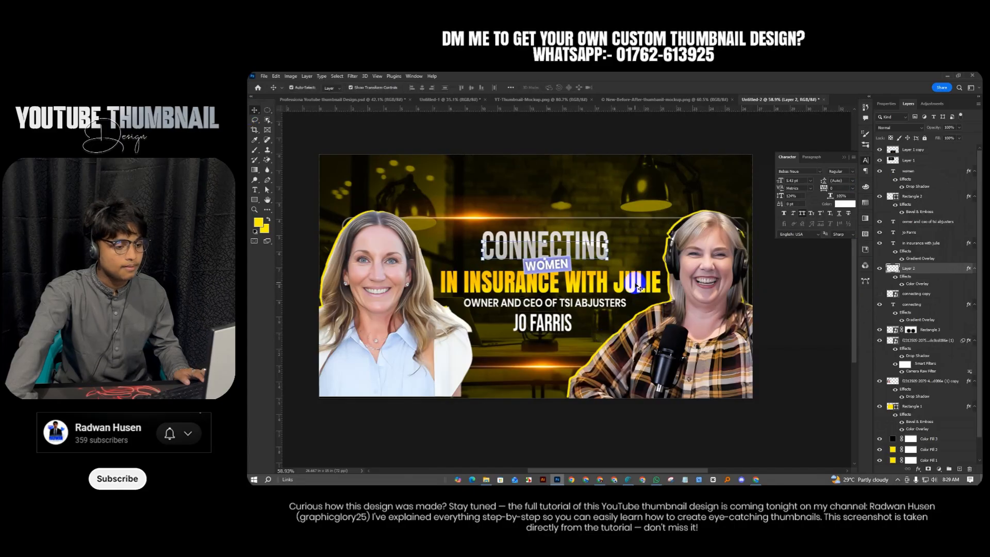
left_click(639, 286)
key("ctrl+j")
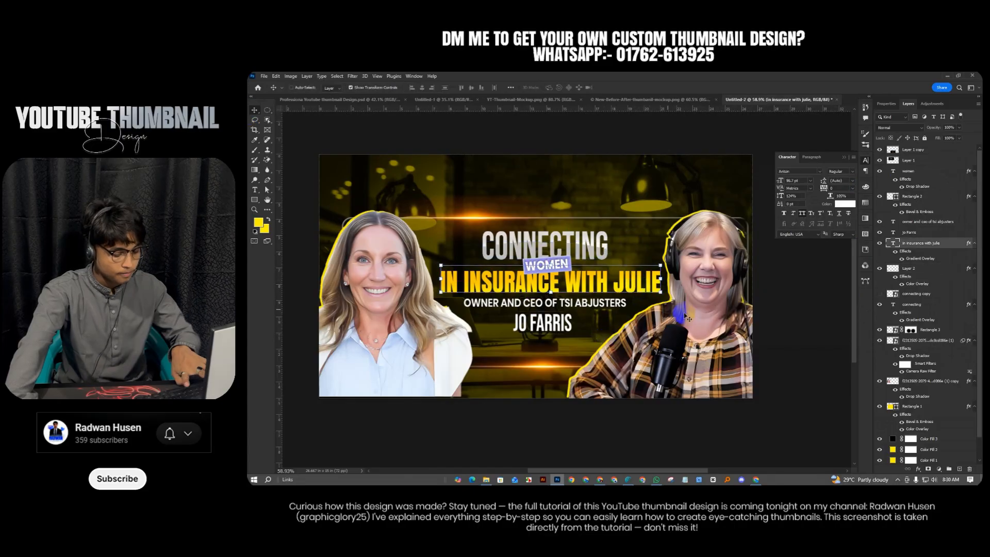
right_click(939, 243)
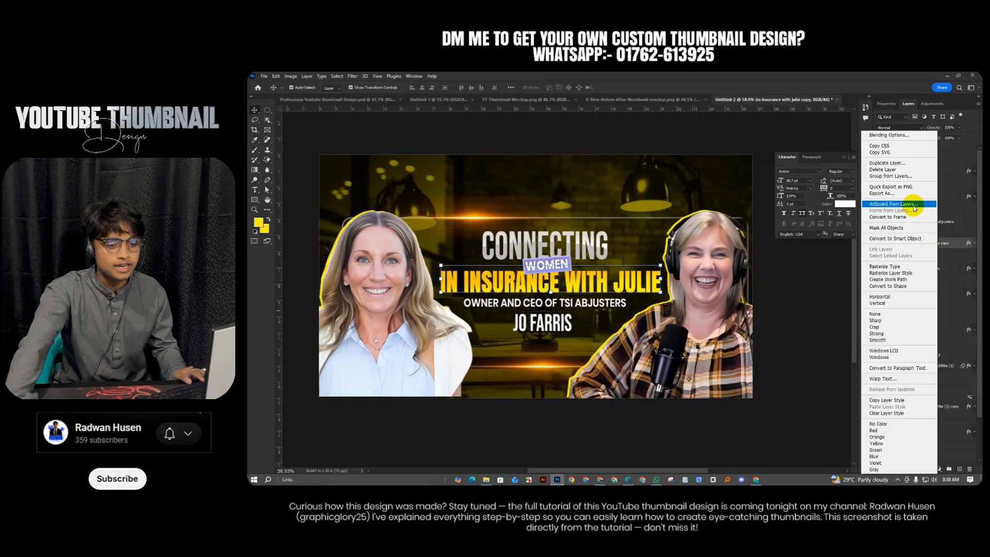
left_click(882, 239)
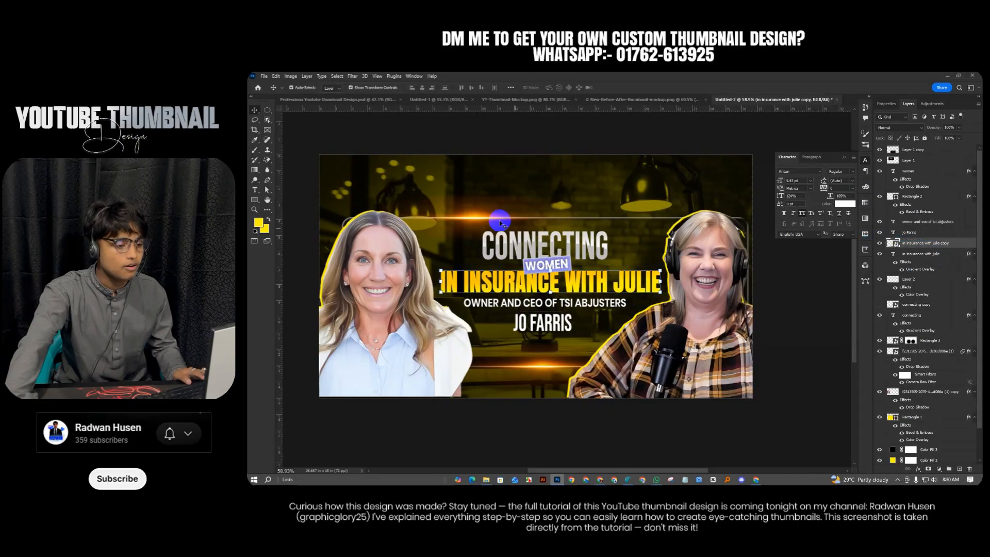
Copy an elliptical selection across the title area to a new Layer 3
left_click(267, 110)
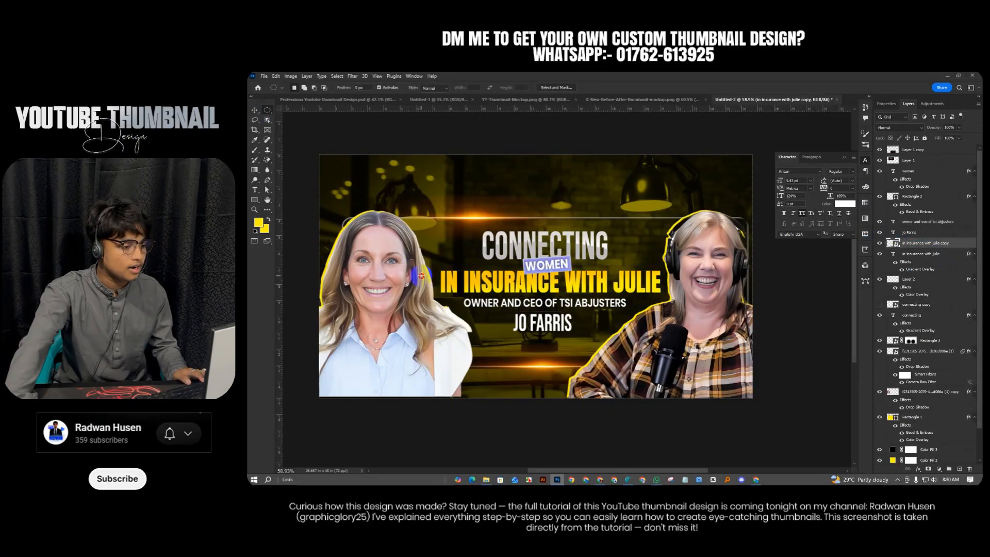
left_click_drag(421, 275, 674, 312)
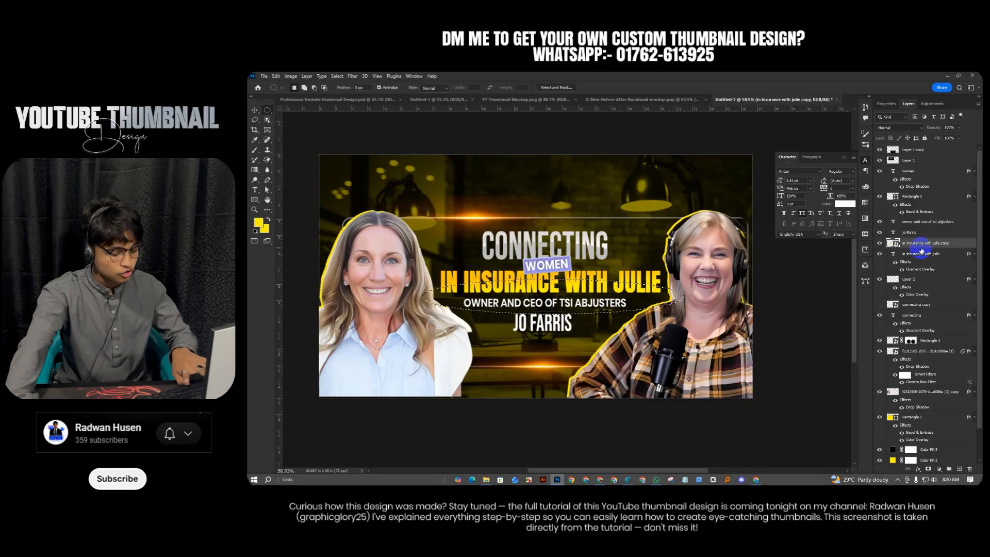
key("ctrl+j")
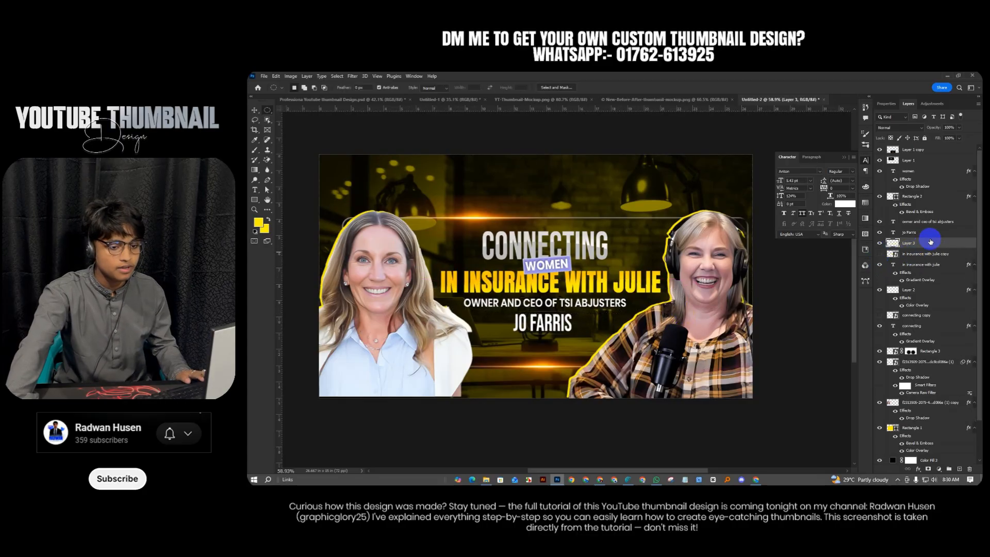
Give Layer 3 an amber Color Overlay sampled from the title and slightly darkened
right_click(927, 242)
left_click(886, 168)
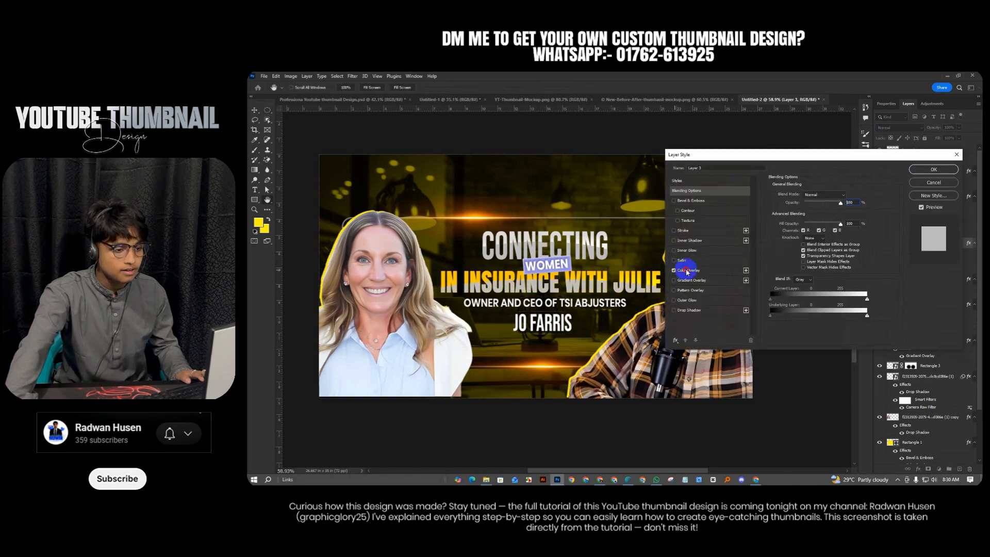
left_click(688, 270)
left_click(847, 195)
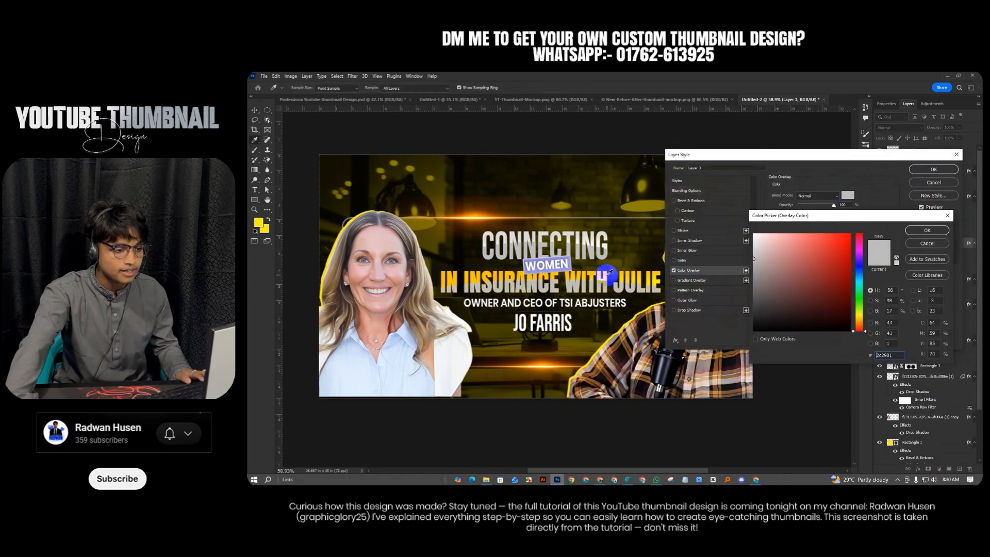
left_click(608, 274)
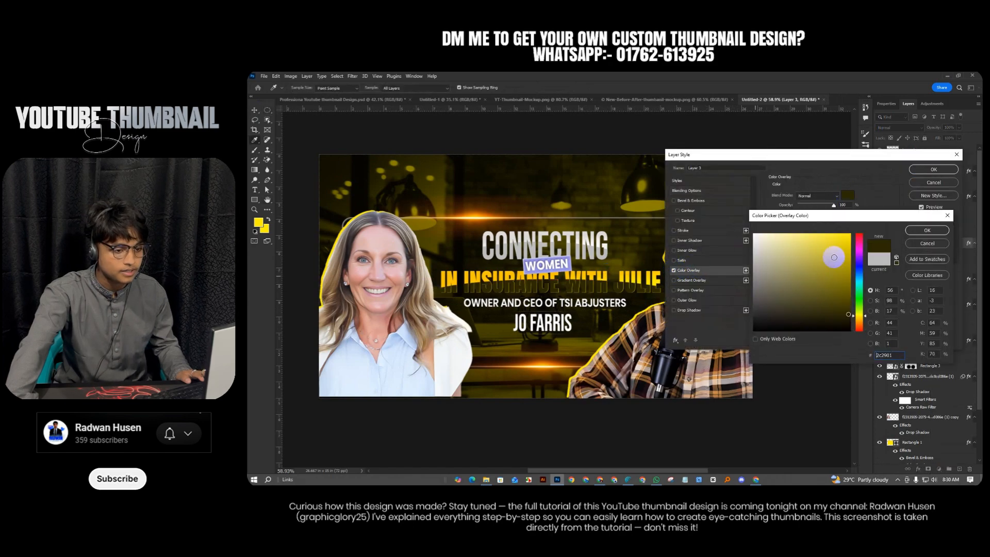
left_click(603, 274)
left_click_drag(845, 242, 853, 253)
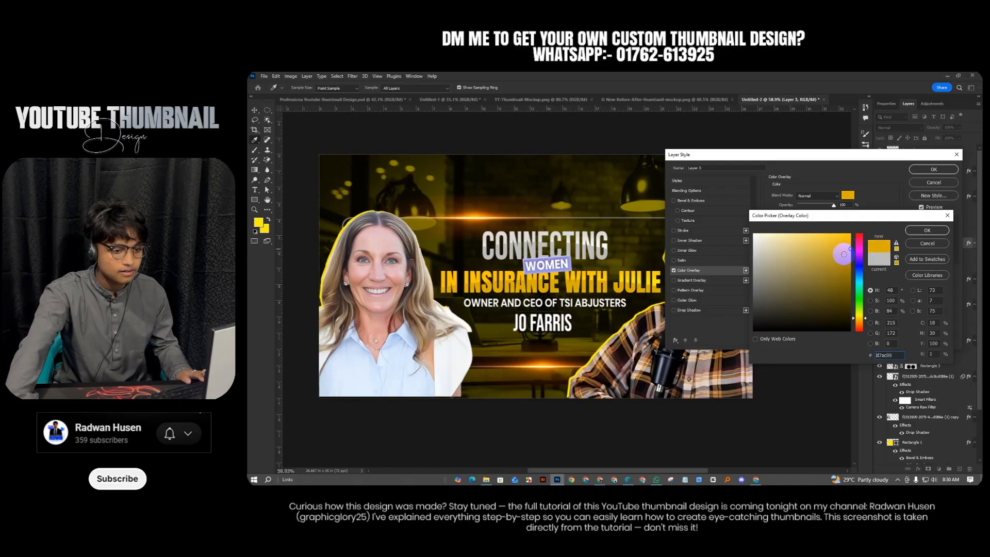
left_click_drag(851, 250, 849, 250)
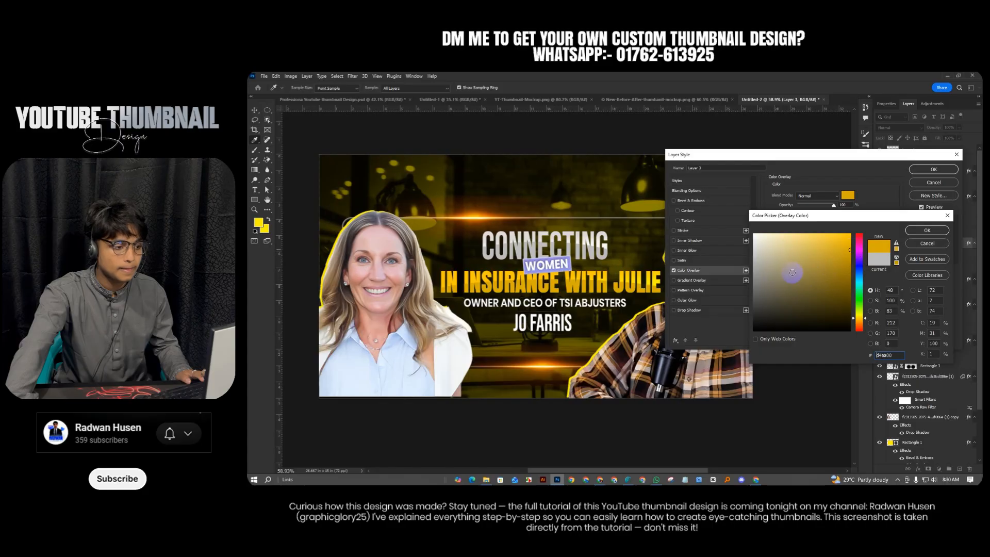
left_click(927, 231)
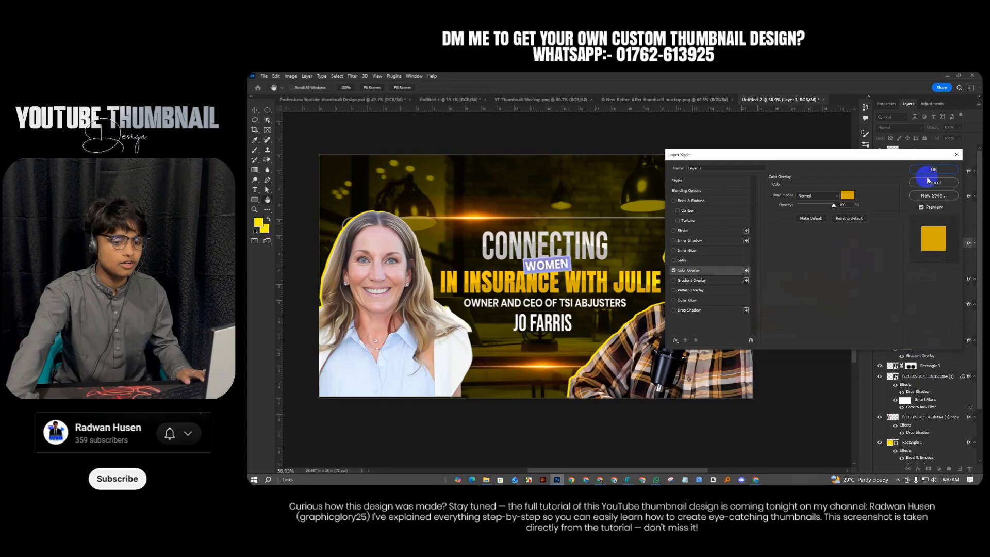
left_click(934, 169)
scroll(590, 286, "down", 4)
Raise Rectangle 1's Color Overlay opacity, then add an empty Layer 4 above it
scroll(590, 286, "down", 2)
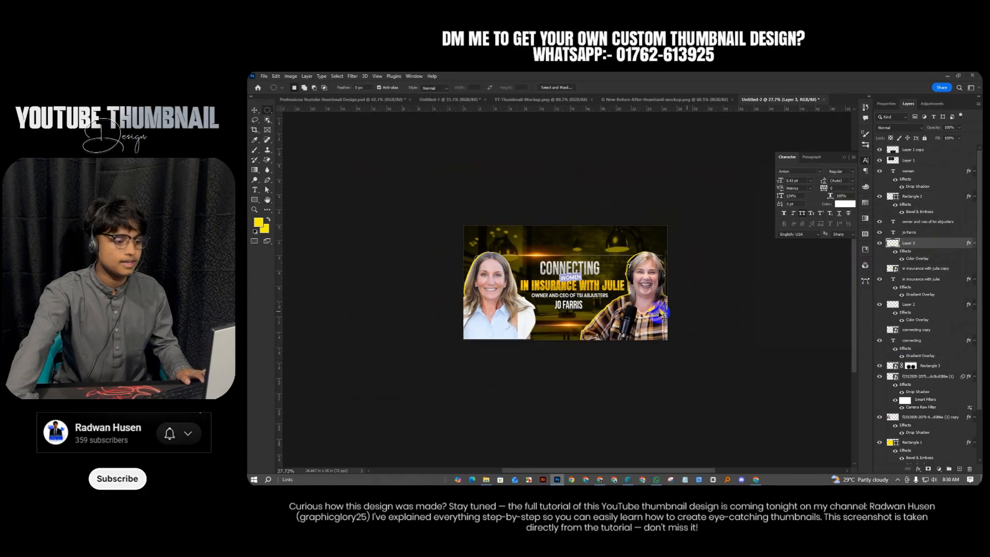
left_click(256, 110)
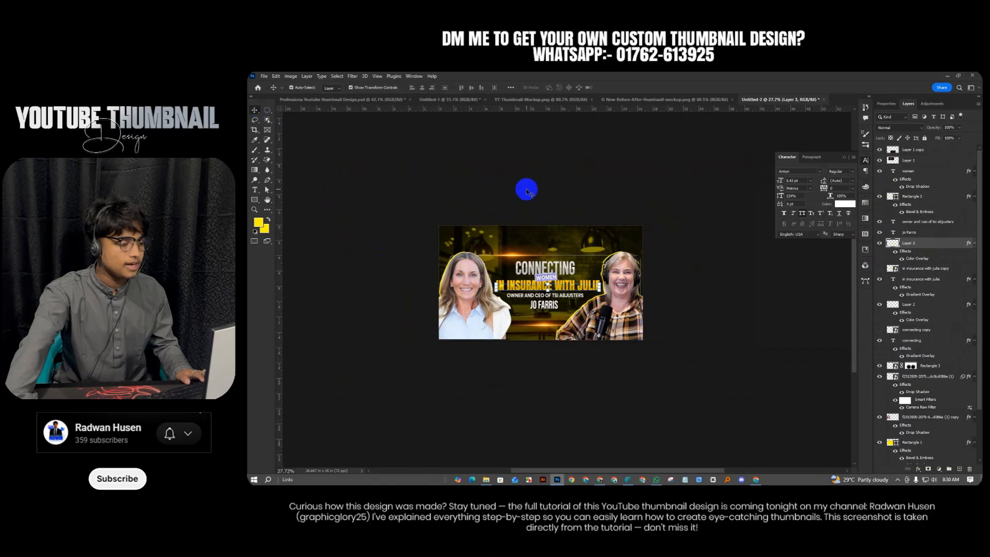
scroll(580, 264, "up", 3)
left_click(623, 259)
left_click(929, 435)
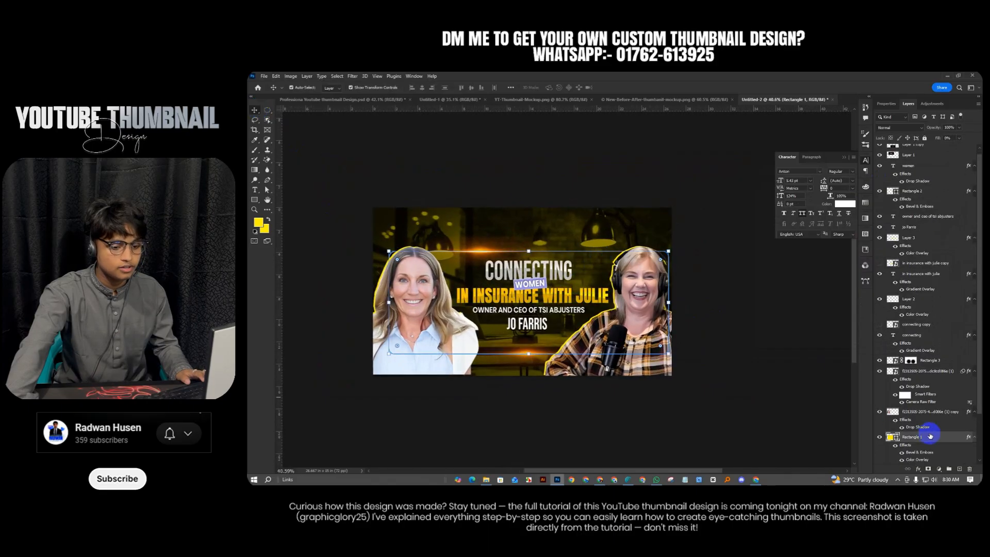
double_click(921, 459)
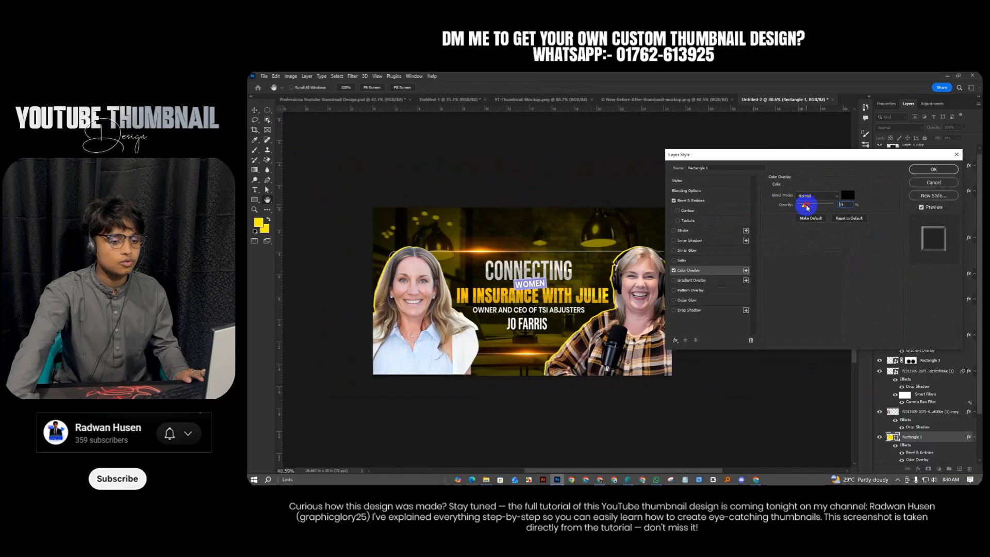
left_click_drag(808, 207, 812, 208)
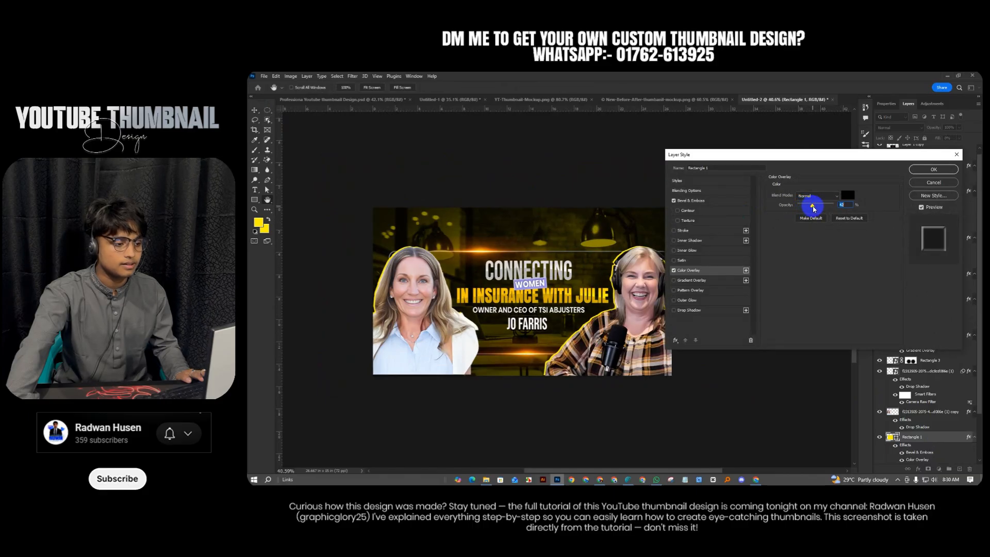
left_click(932, 171)
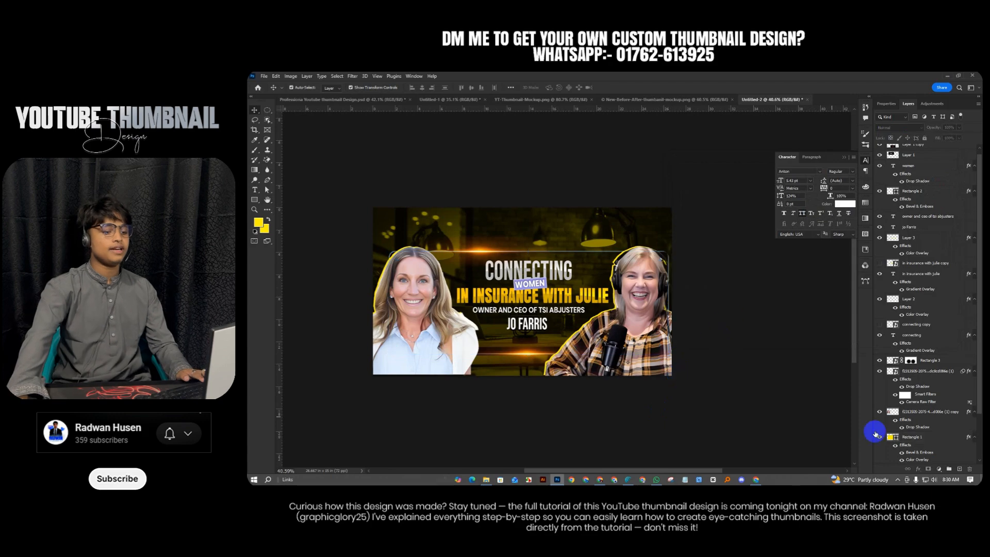
left_click(955, 439)
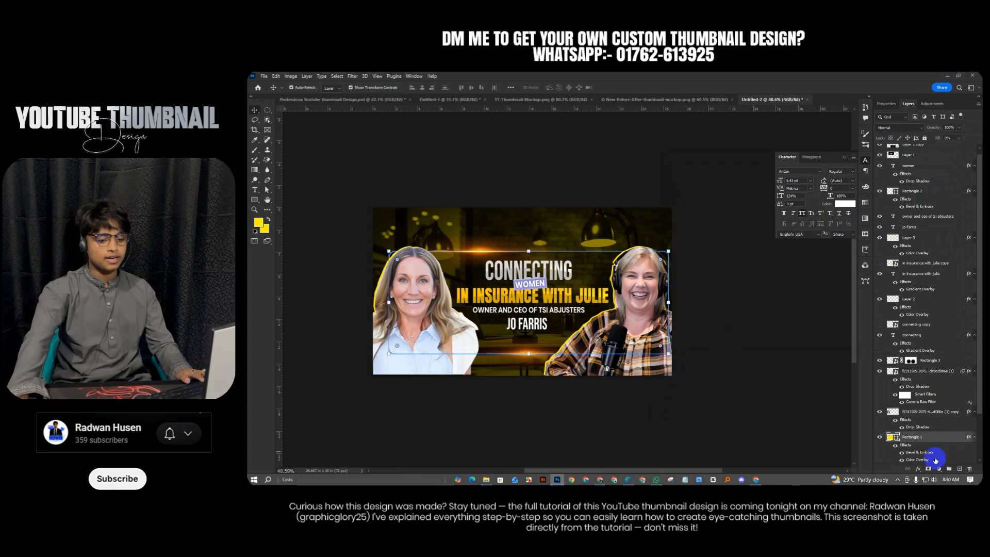
left_click(959, 470)
Pick the Brush tool with a soft brush at size 942
left_click(253, 151)
left_click(253, 153)
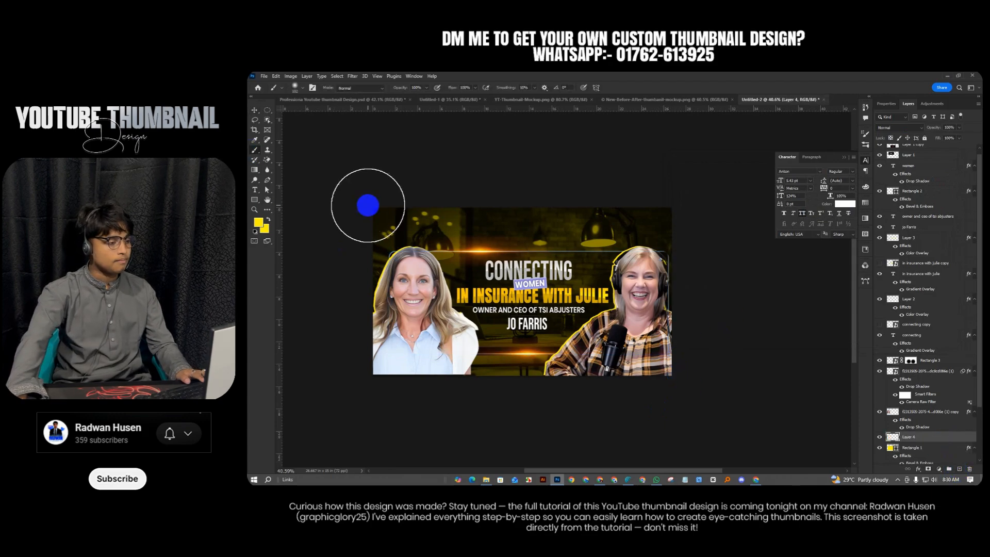
mouse_move(426, 207)
left_mouse_down()
mouse_move(434, 210)
mouse_move(354, 193)
left_mouse_up()
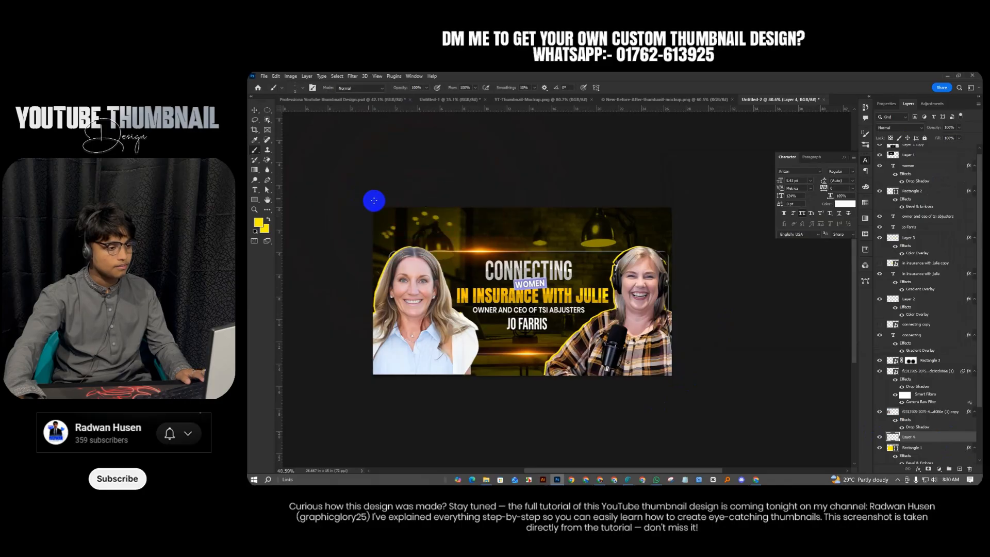
right_click(417, 214)
left_click(565, 241)
mouse_move(551, 227)
left_mouse_down()
mouse_move(667, 250)
mouse_move(646, 248)
left_mouse_up()
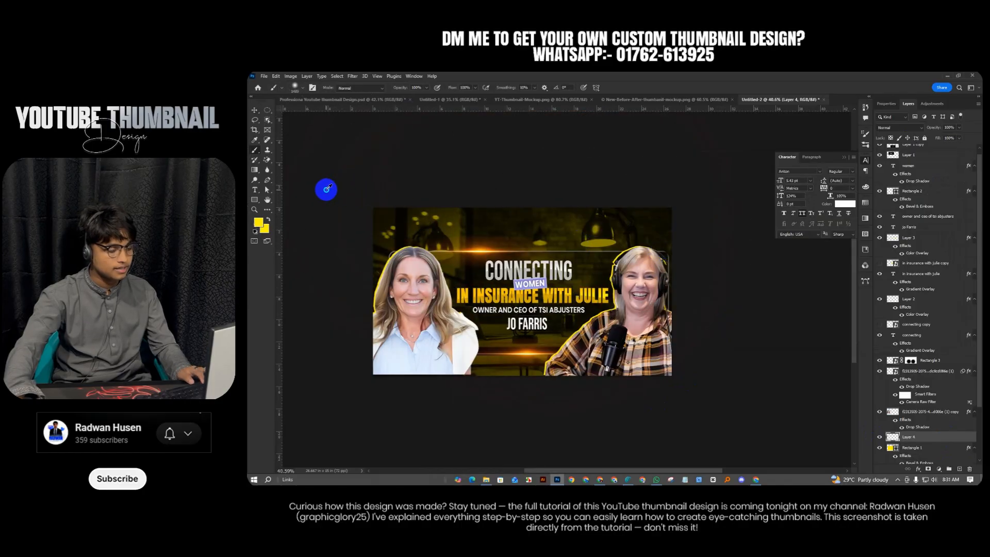
left_click_drag(407, 237, 372, 224)
Set Layer 4 to Linear Dodge (Add) and enlarge the brush to 1686 for the glow
left_click(885, 130)
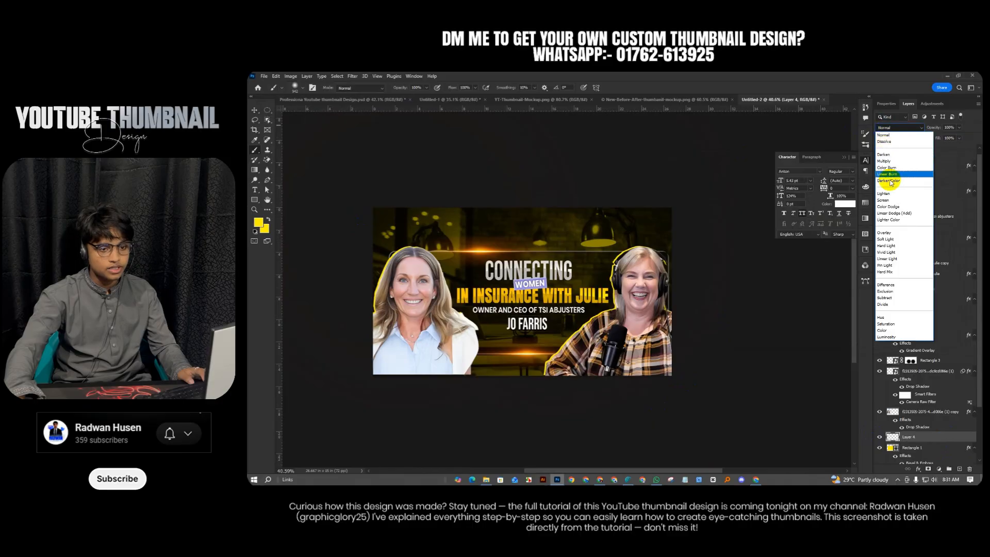
left_click(894, 217)
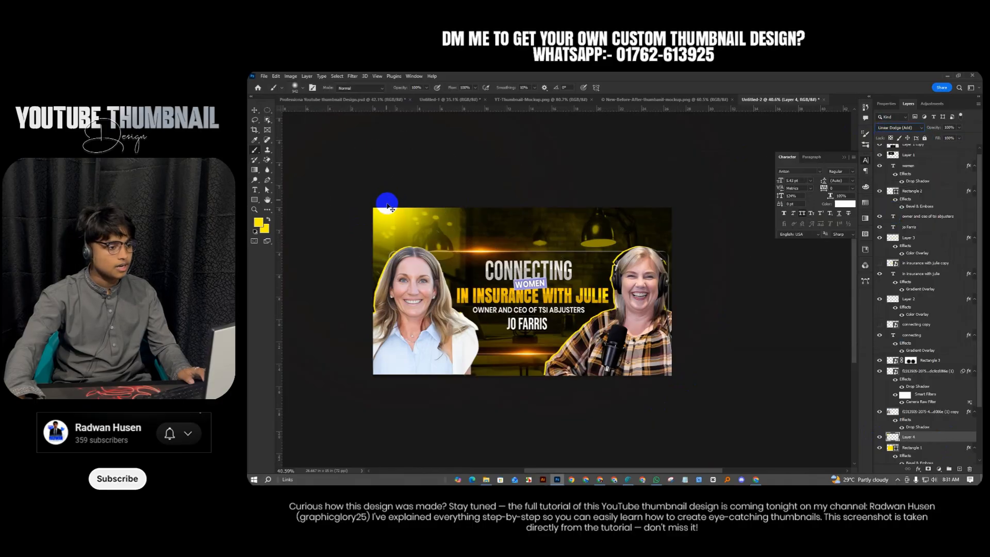
left_click_drag(528, 200, 612, 244)
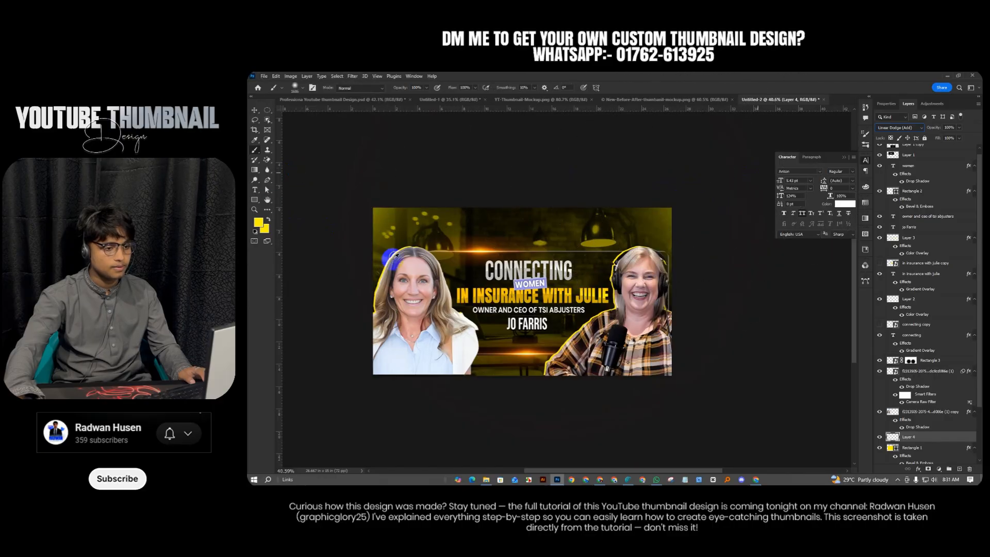
Zoom the canvas out and switch to the reference thumbnail design document
left_click(255, 111)
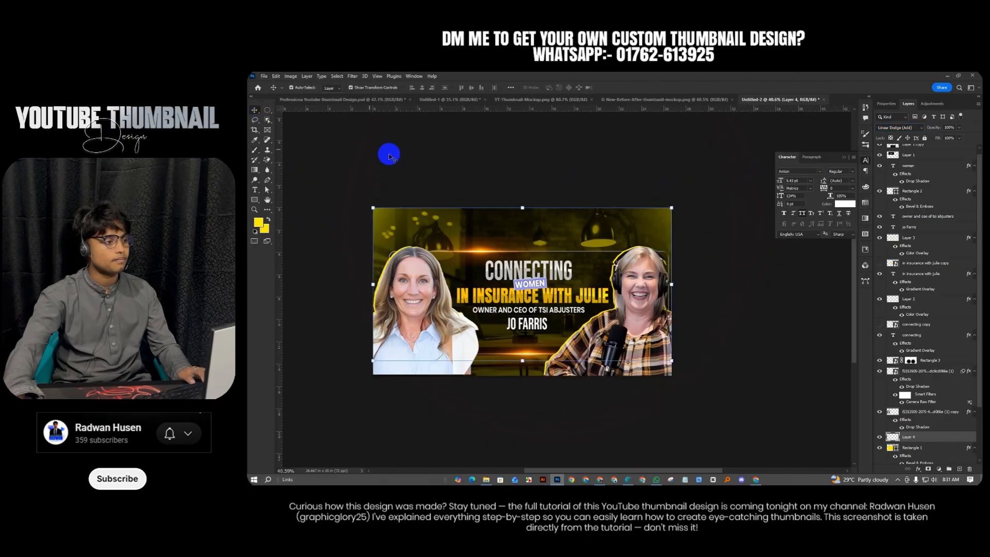
key("ctrl+minus")
left_click(303, 100)
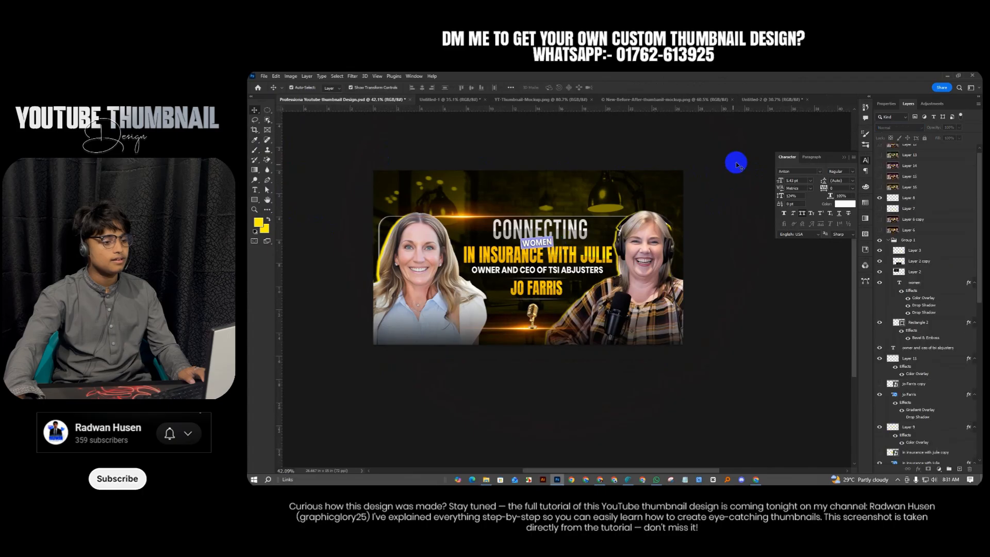
Back in Untitled-2, adjust Color Fill 3's opacity to darken the top
left_click(794, 100)
scroll(506, 308, "down", 2)
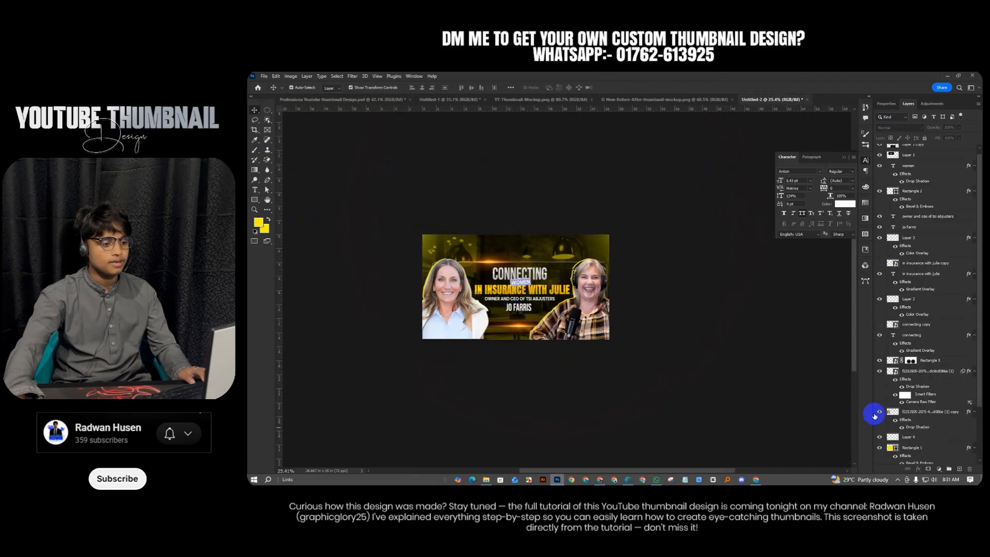
scroll(928, 426, "down", 3)
left_click(932, 417)
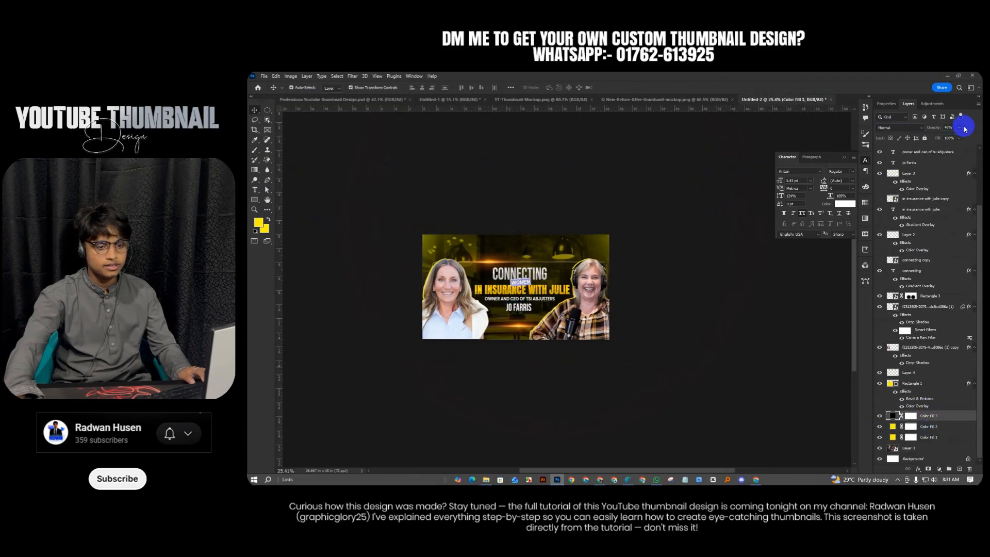
left_click_drag(965, 138, 967, 137)
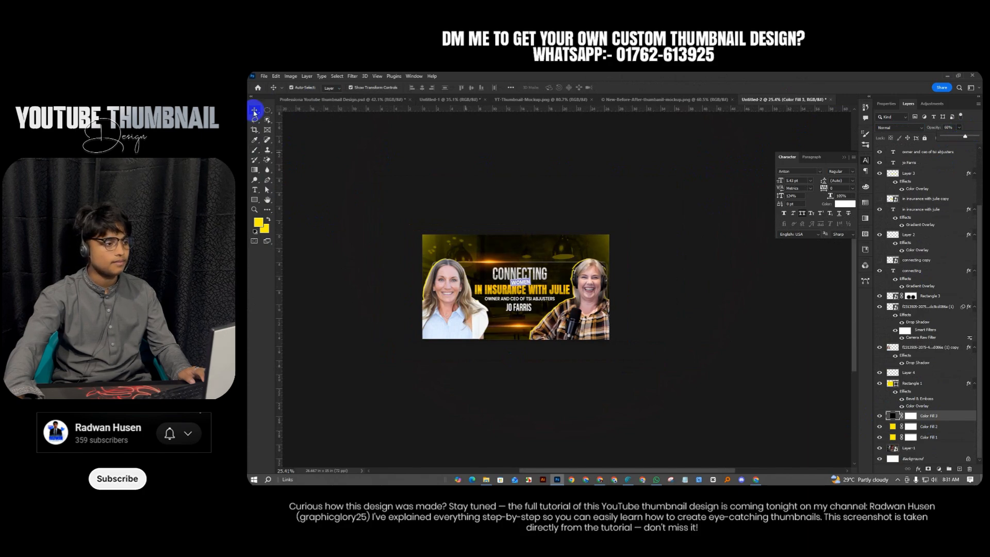
left_click(407, 172)
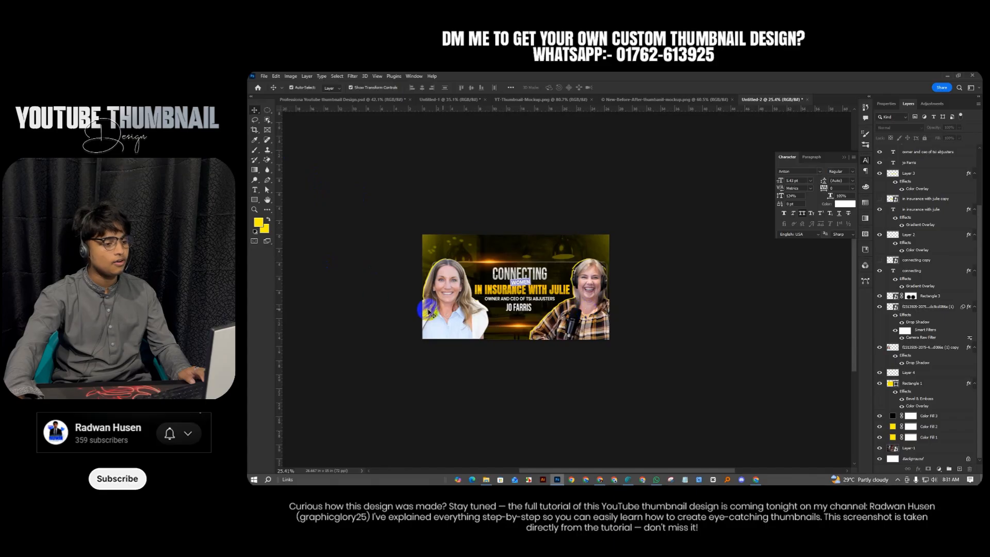
Select the top Layer 5 to prepare it for Camera Raw
left_click(512, 323)
scroll(900, 191, "up", 2)
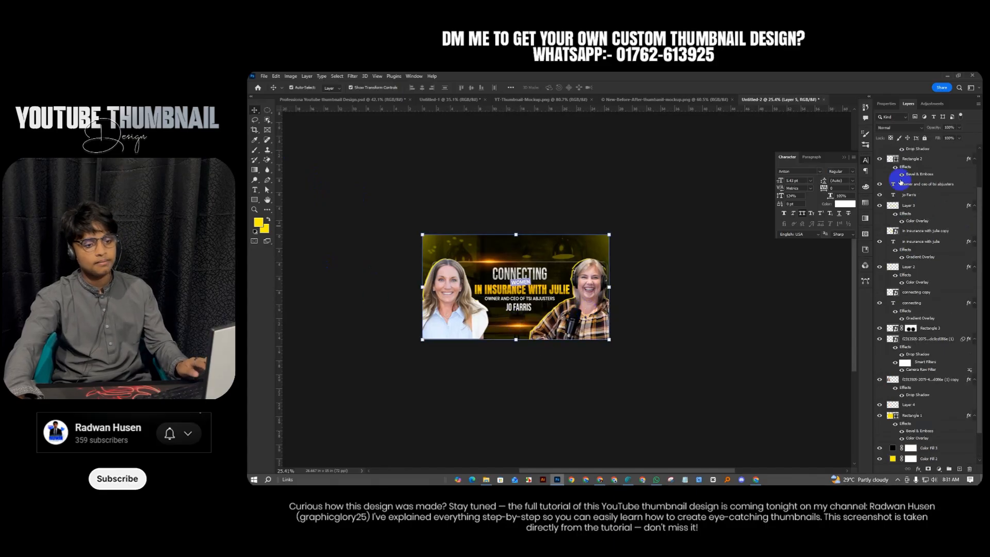
scroll(900, 182, "up", 3)
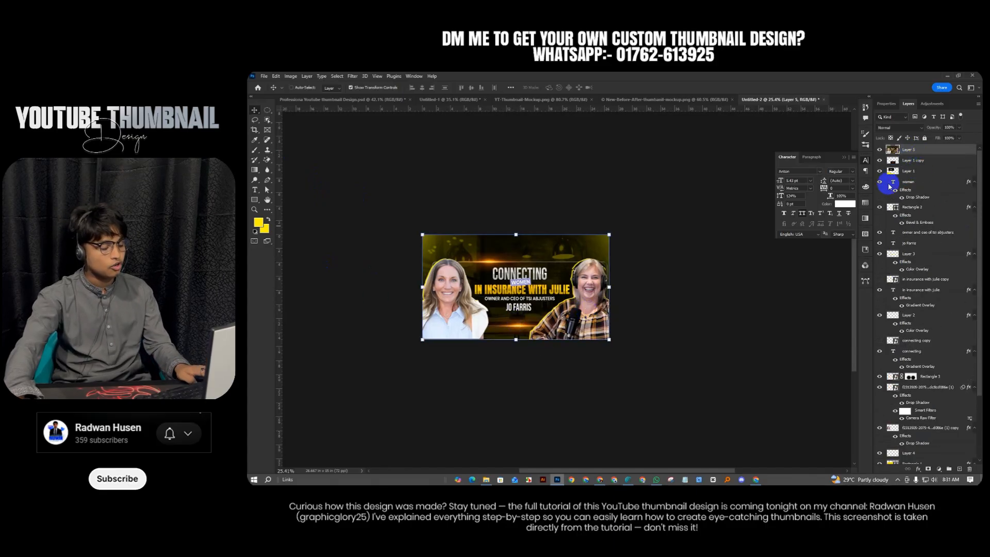
Apply Camera Raw with cooler temperature, contrast +7, highlights +8, shadows -9, whites +10, blacks -13, texture +10
key("ctrl+shift+a")
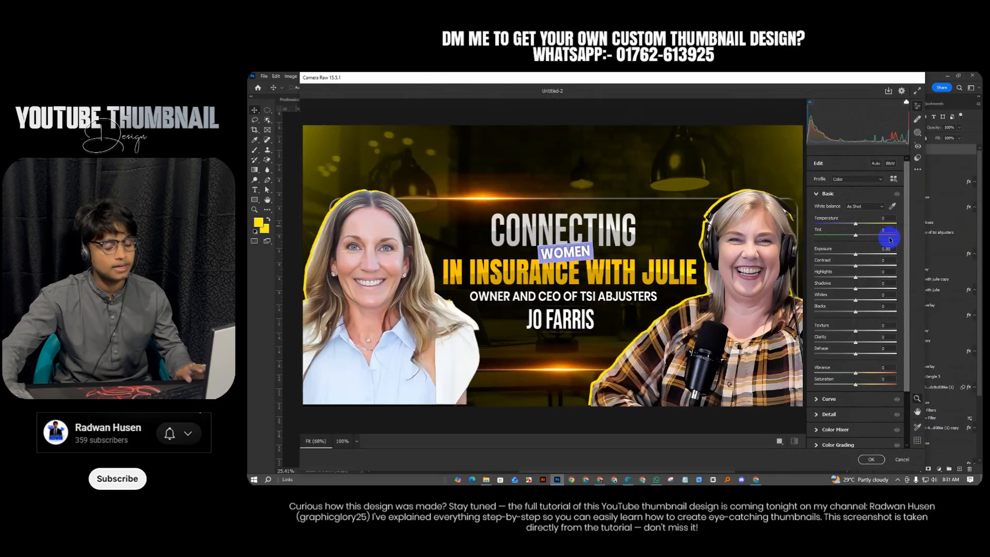
left_click_drag(856, 223, 844, 316)
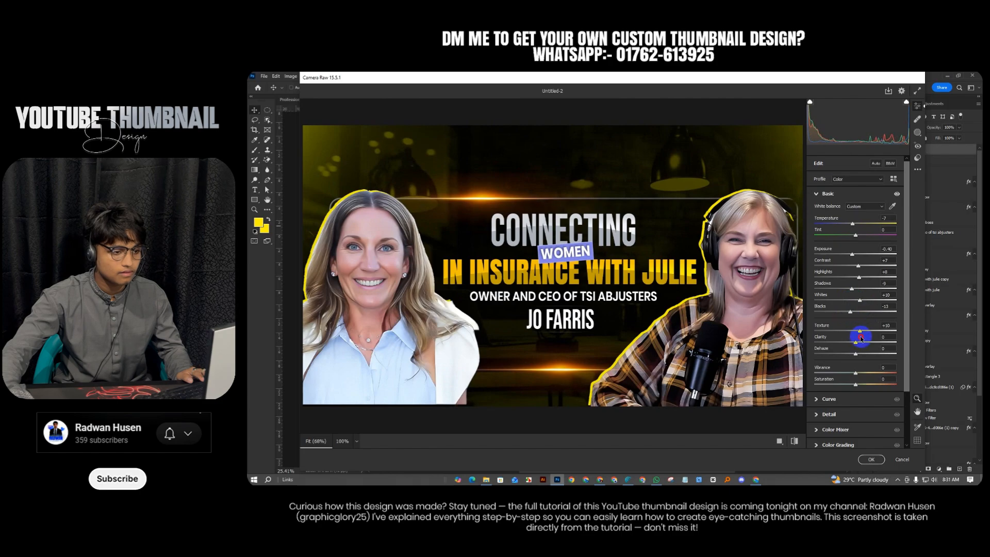
left_click(870, 460)
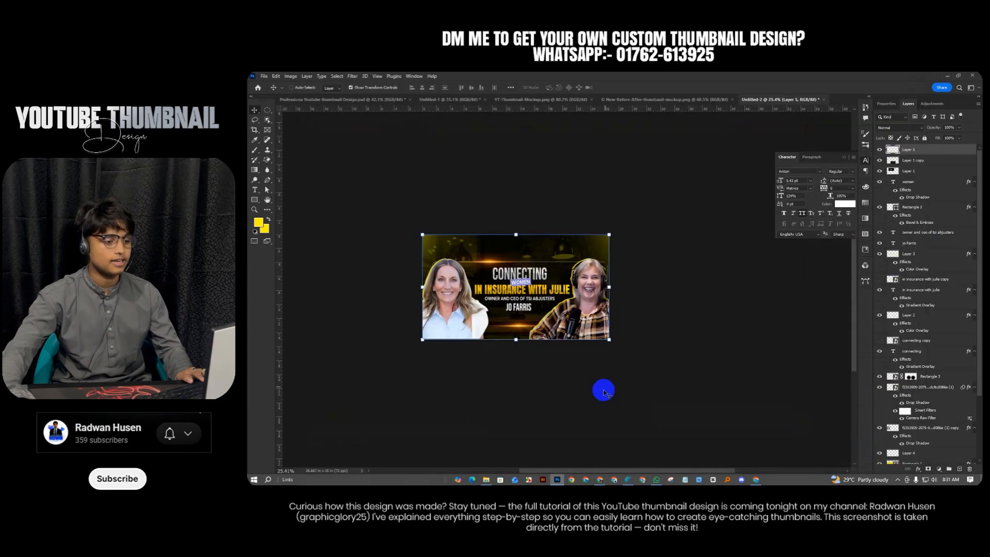
Change Color Fill 1's colour from yellow to green
left_click(606, 401)
scroll(627, 400, "up", 2)
left_click(589, 287)
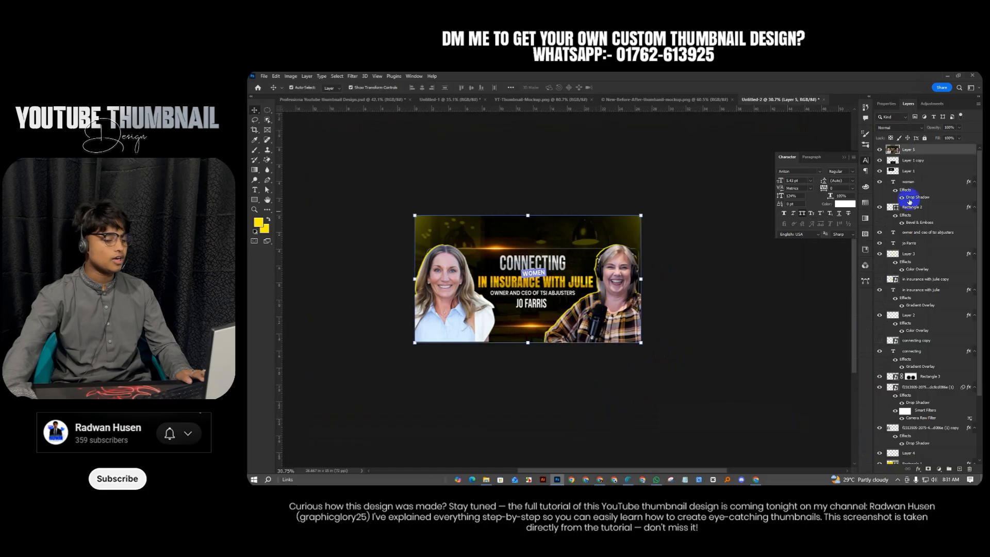
scroll(933, 299, "down", 3)
left_click(909, 458)
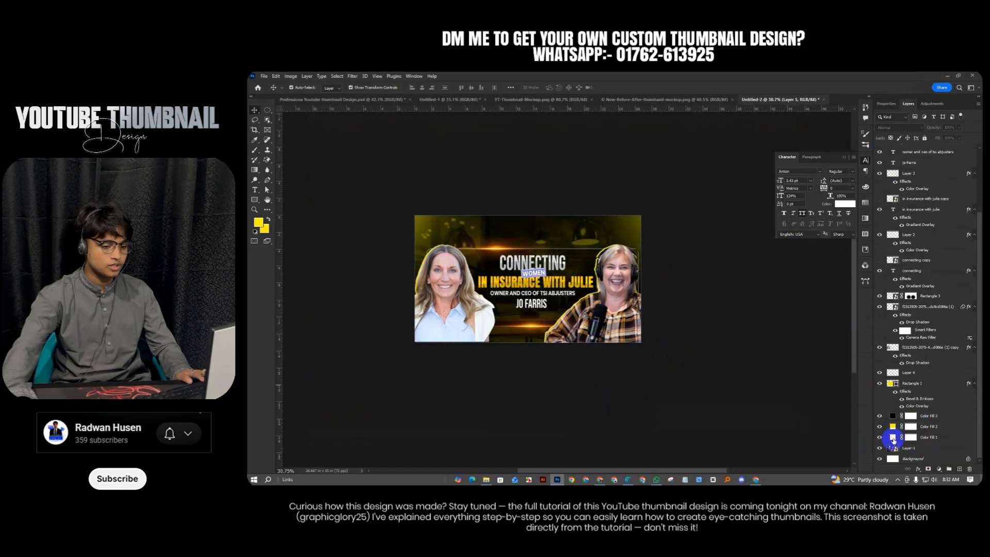
double_click(892, 437)
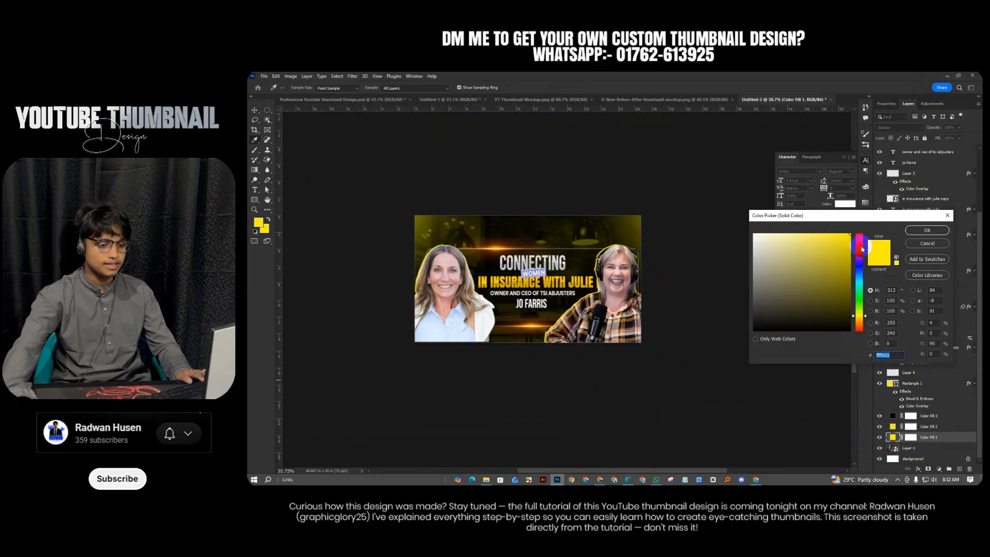
left_click_drag(862, 249, 861, 295)
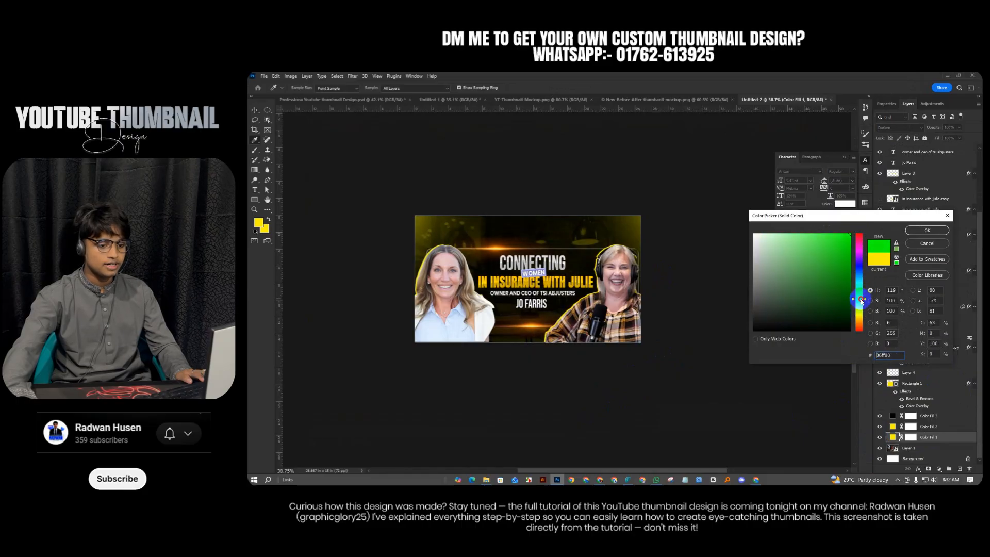
left_click(927, 230)
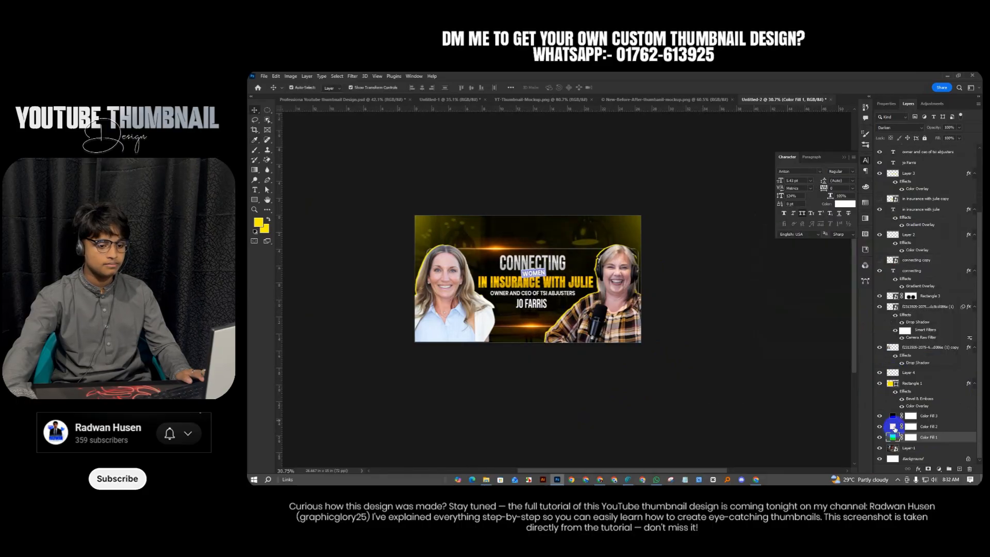
Change Color Fill 2's colour to green as well
double_click(893, 428)
left_click(859, 302)
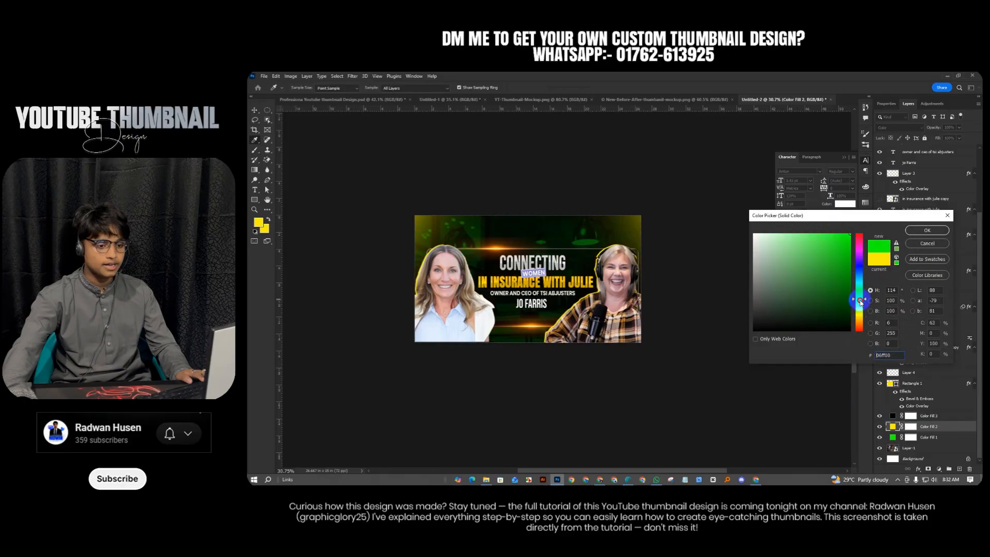
left_click(926, 230)
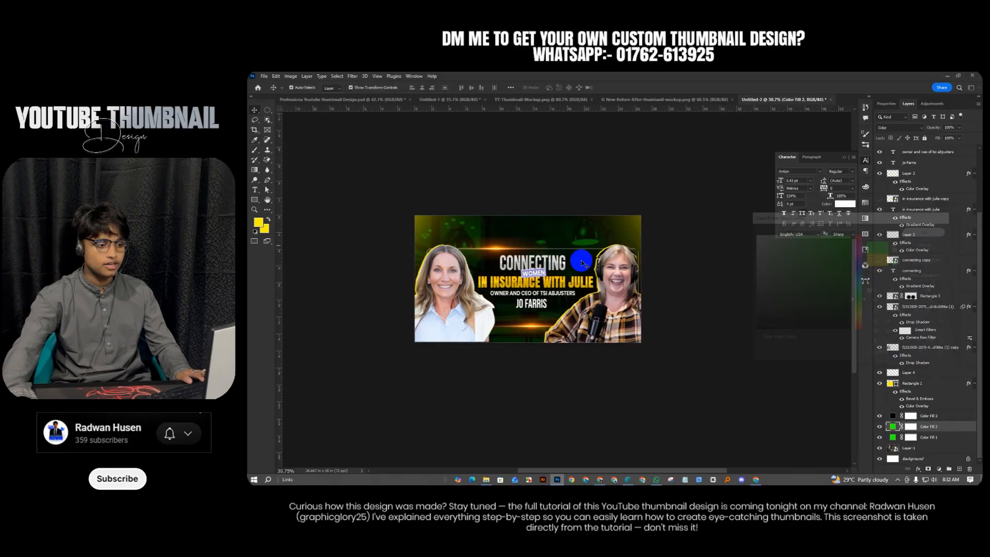
Hide the yellow glow Layer 4
left_click(902, 372)
left_click(879, 372)
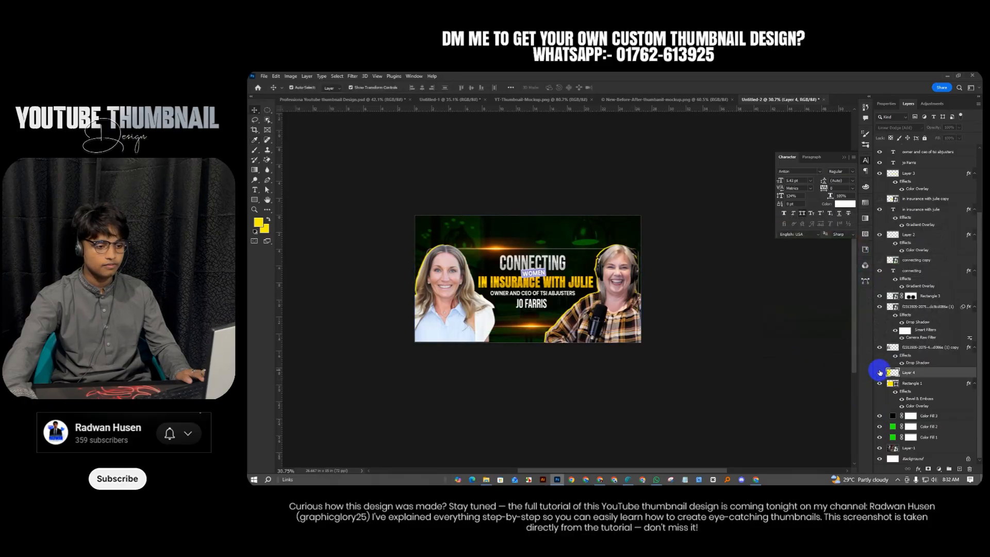
left_click(681, 287)
scroll(681, 380, "up", 1)
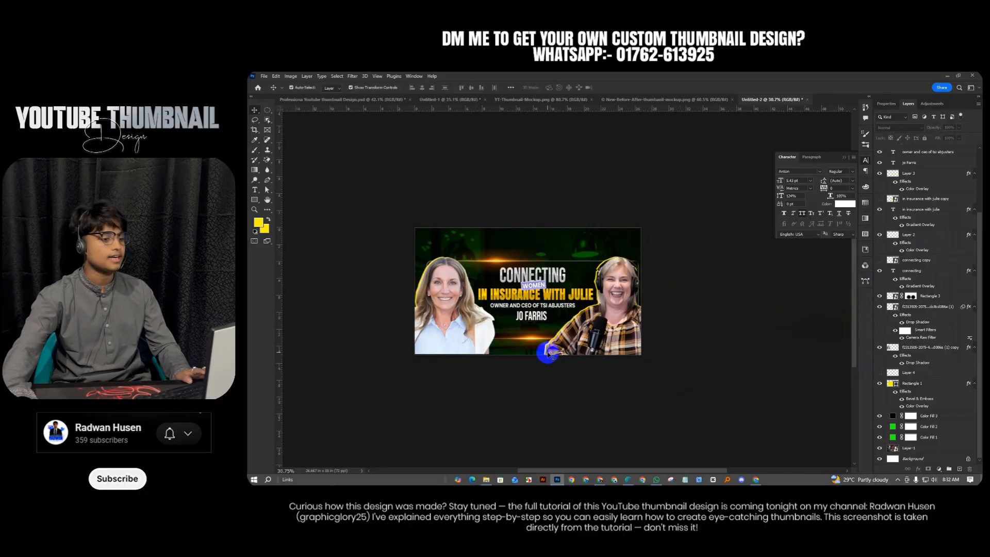